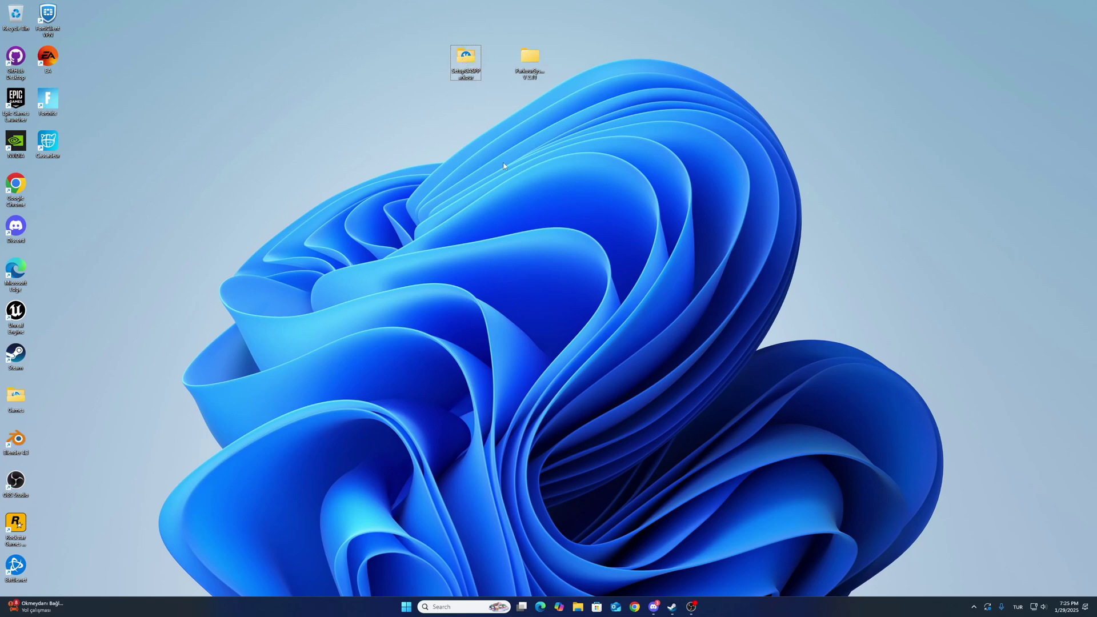
Create a new folder named Plugins inside the SetupGASPParkour project folder.
double_click(461, 64)
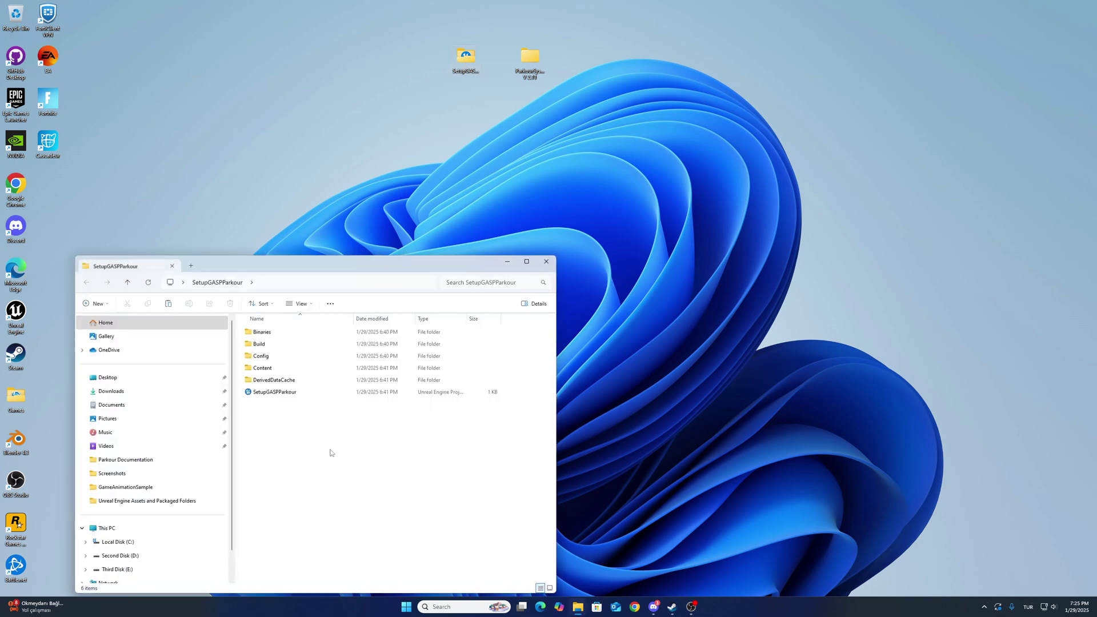
right_click(271, 484)
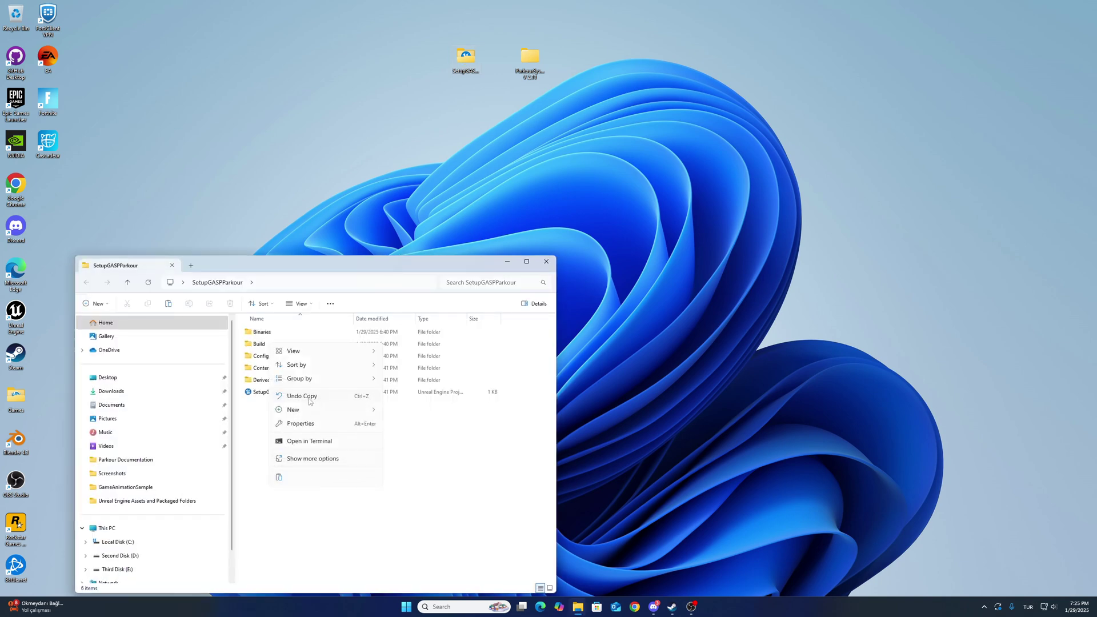
mouse_move(293, 409)
left_click(410, 413)
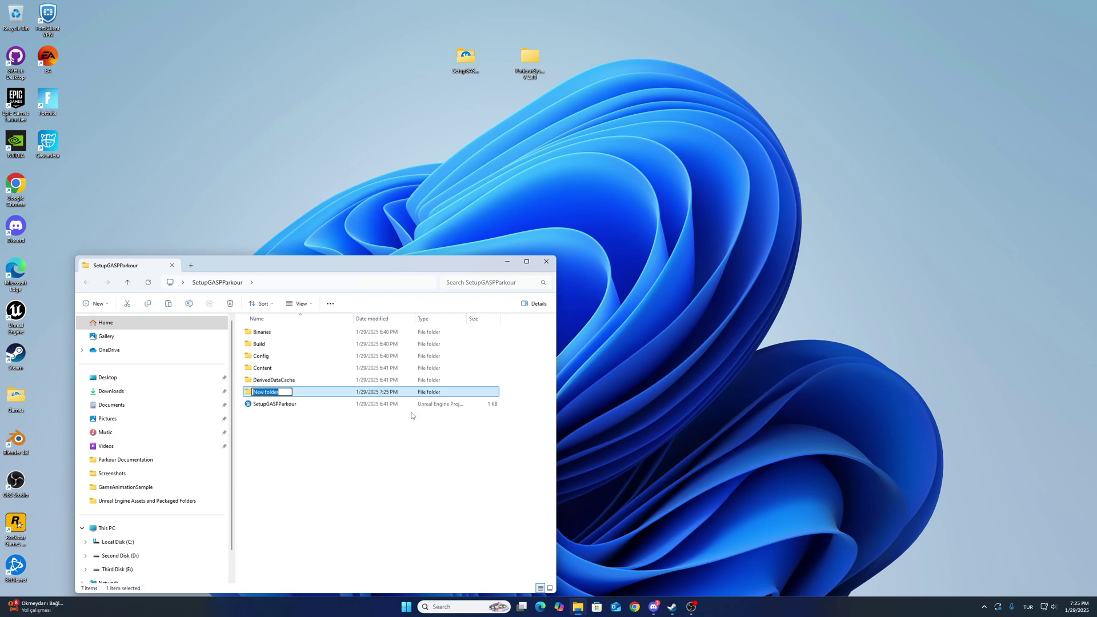
type("Pl")
type("ugins")
key("Return")
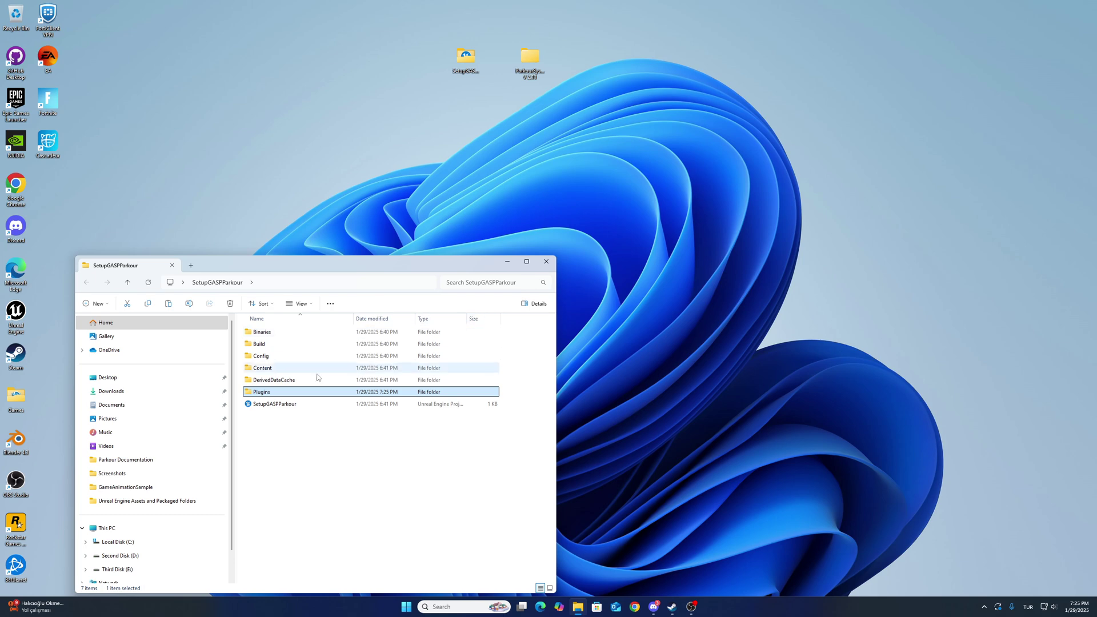
double_click(291, 394)
Copy the ParkourSystem folder from ParkourSystem V 2.11 into the Plugins folder.
left_click_drag(341, 270, 352, 185)
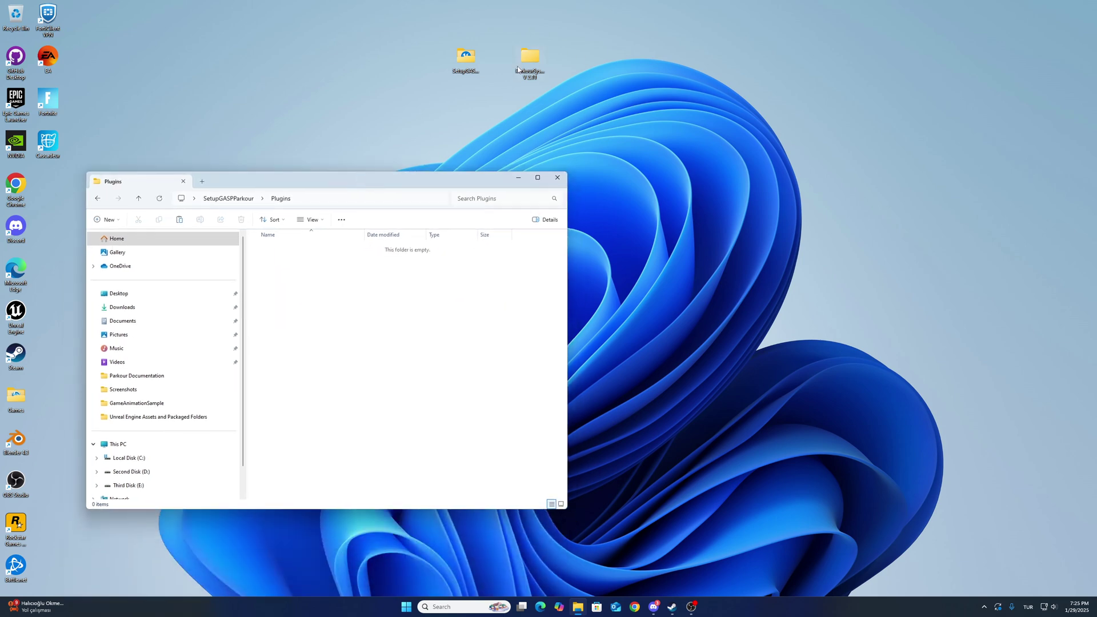
double_click(530, 58)
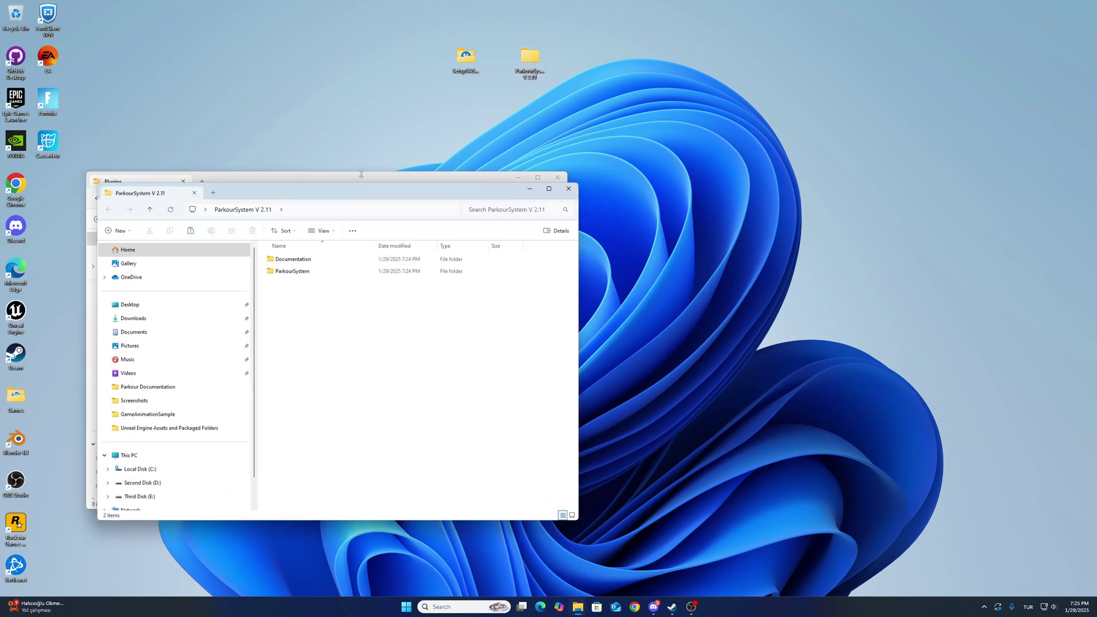
left_click_drag(365, 189, 818, 138)
left_click(755, 221)
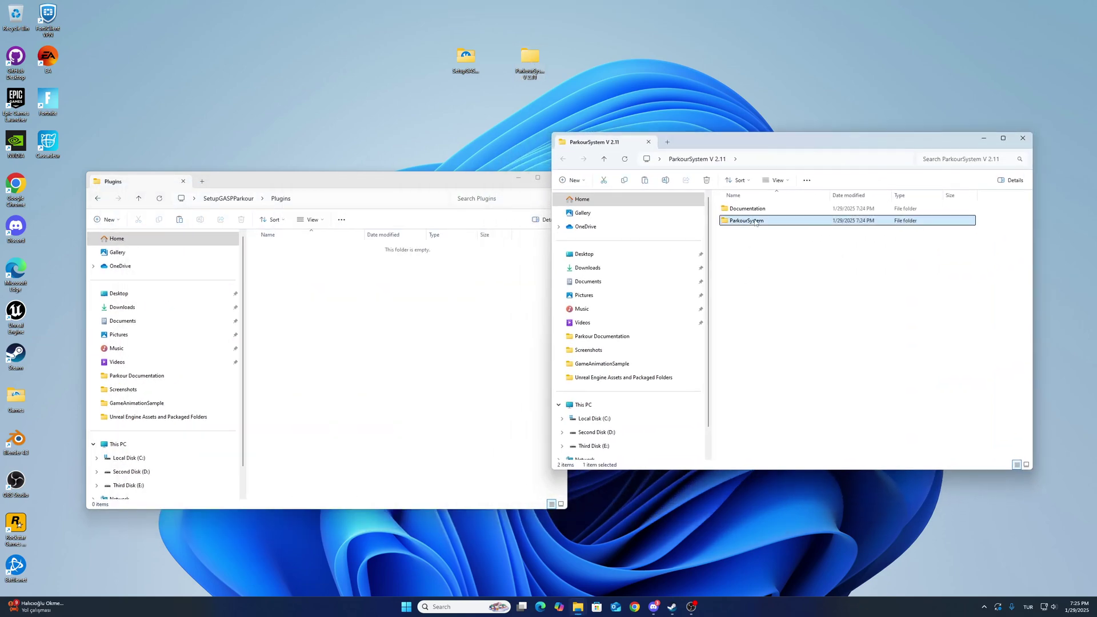
right_click(755, 221)
left_click(783, 395)
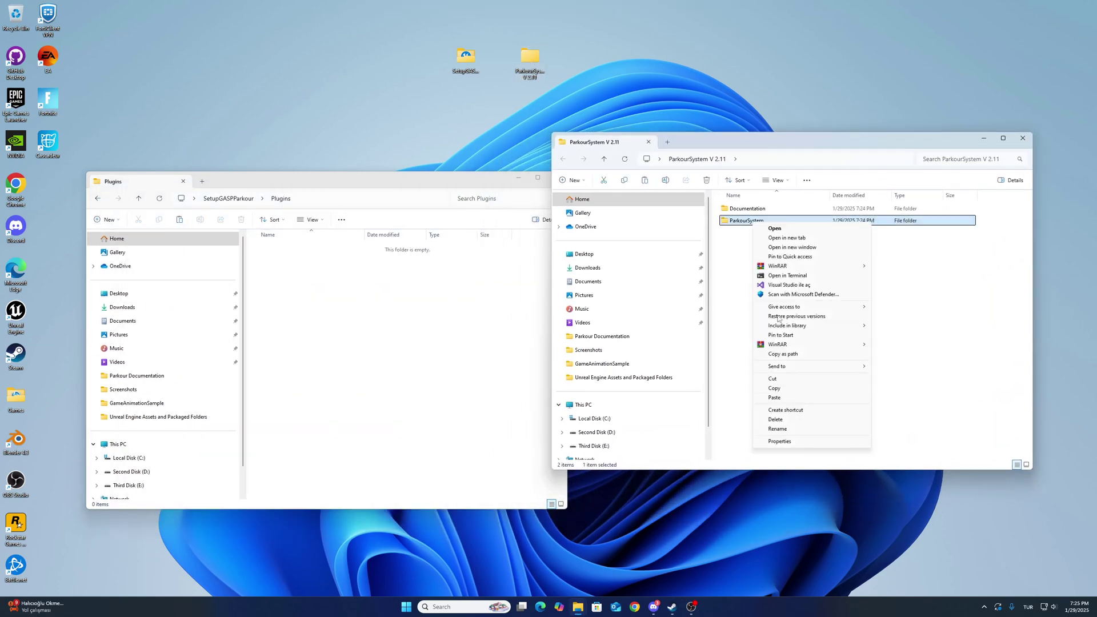
left_click(775, 388)
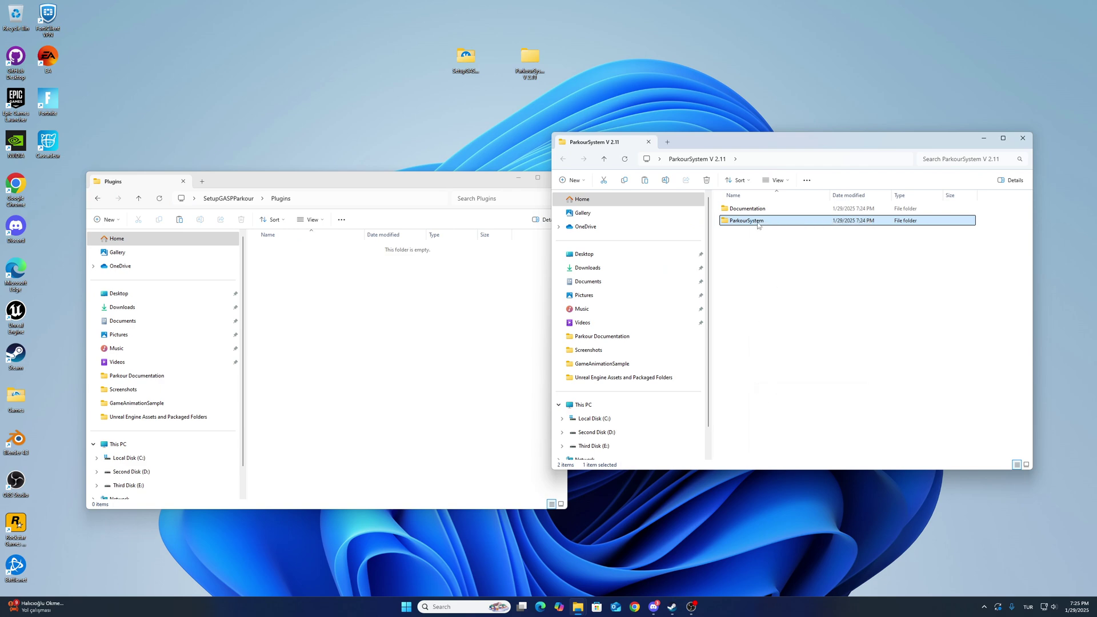
left_click(303, 350)
right_click(303, 351)
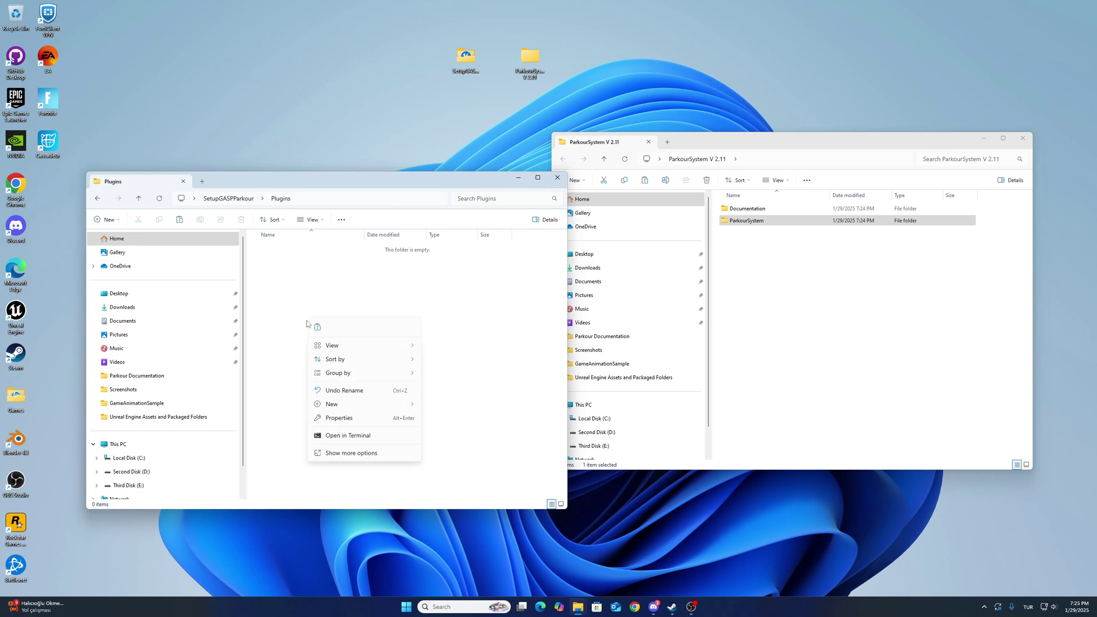
left_click(343, 452)
left_click(343, 386)
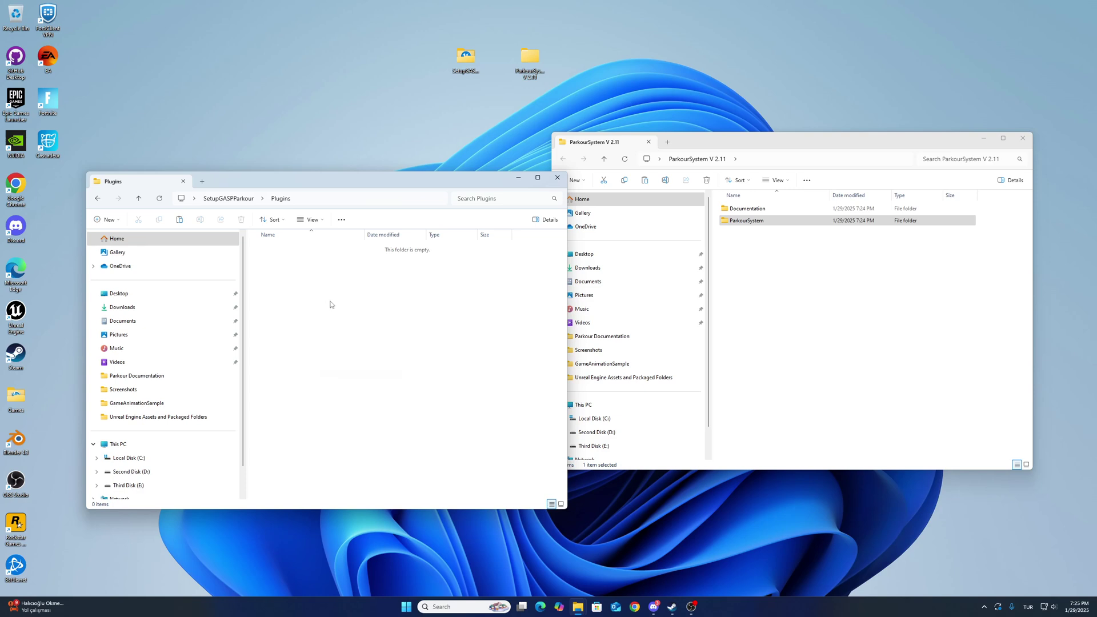
View the ParkourSystemDocumentation PDF from the Documentation folder, then close it.
left_click(757, 209)
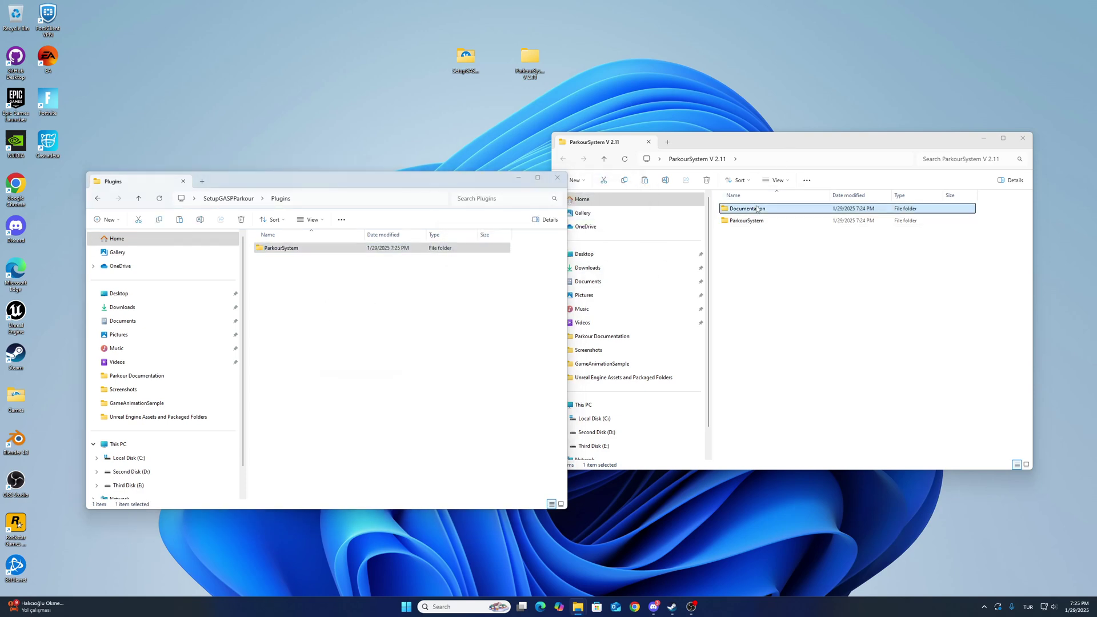
double_click(757, 209)
left_click(744, 222)
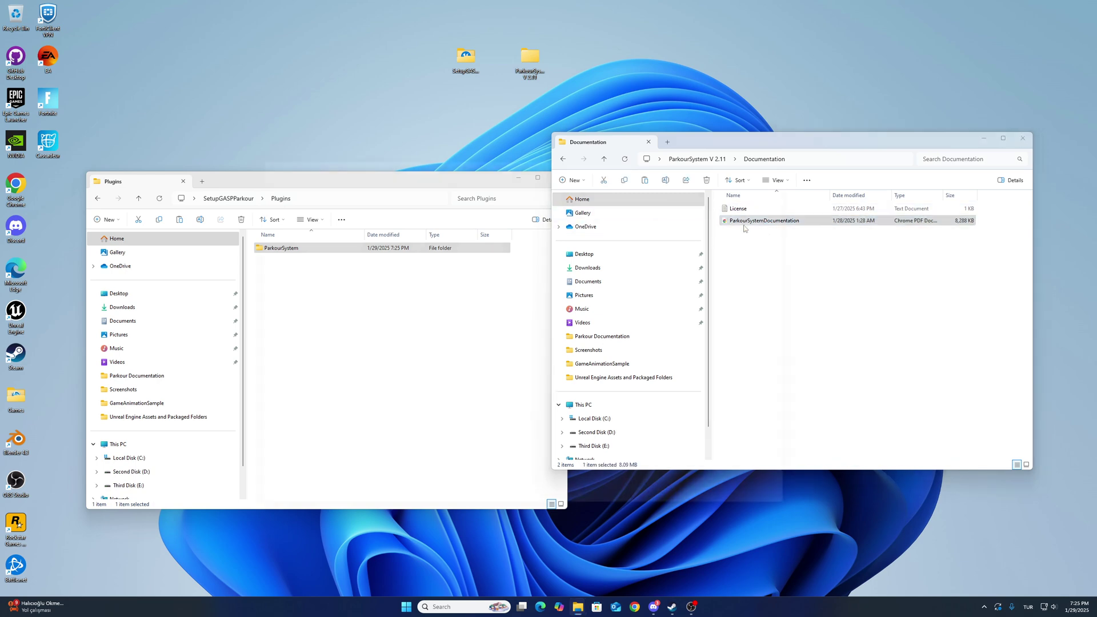
double_click(744, 223)
scroll(578, 331, "down", 10)
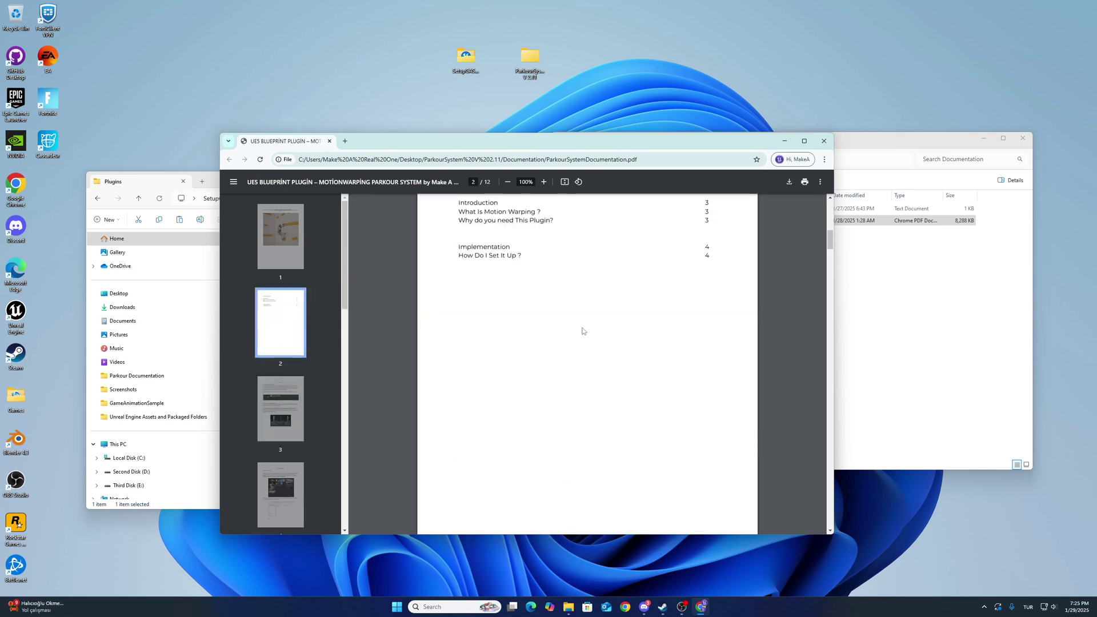
scroll(582, 331, "up", 3)
scroll(582, 331, "up", 2)
scroll(582, 332, "up", 1)
scroll(582, 330, "up", 1)
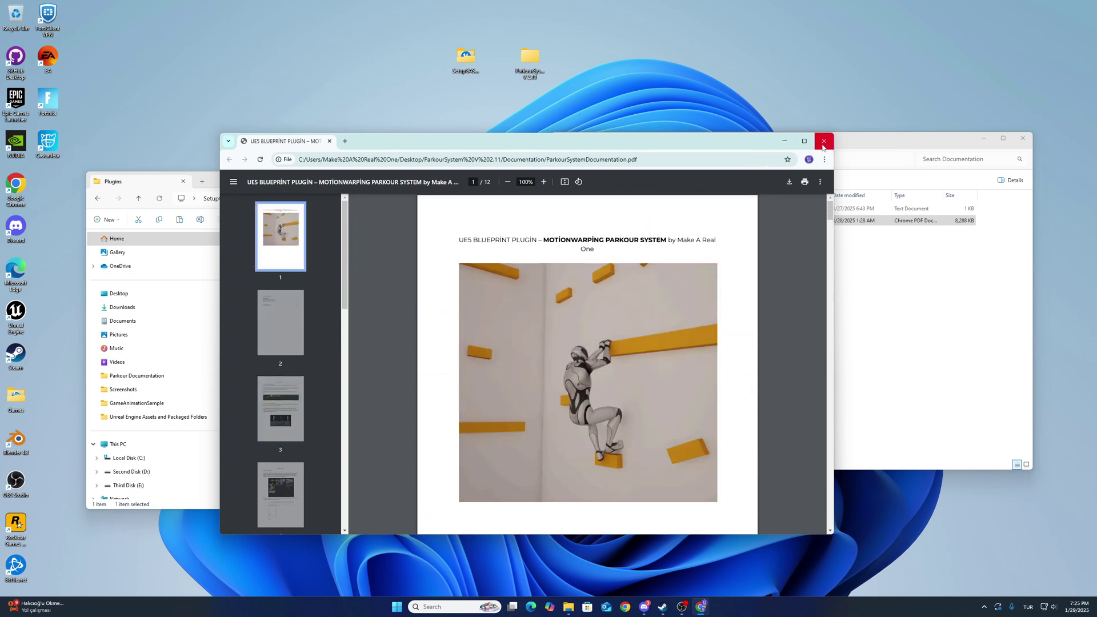
left_click(824, 140)
left_click(400, 289)
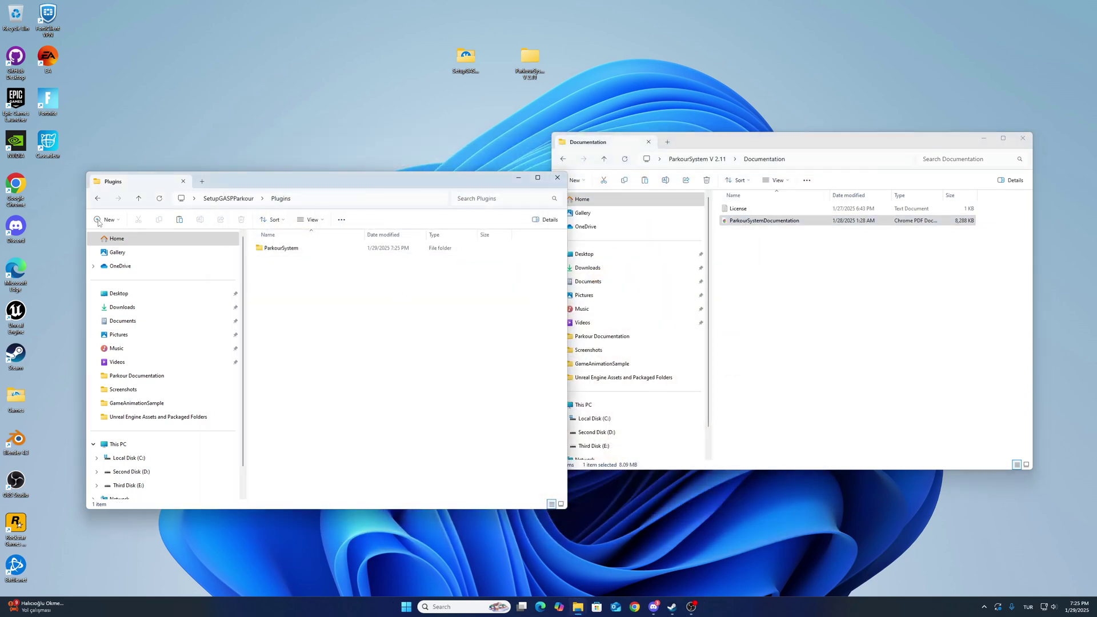
Launch SetupGASPParkour.uproject and close the Documentation and project Explorer windows while it loads.
left_click(97, 198)
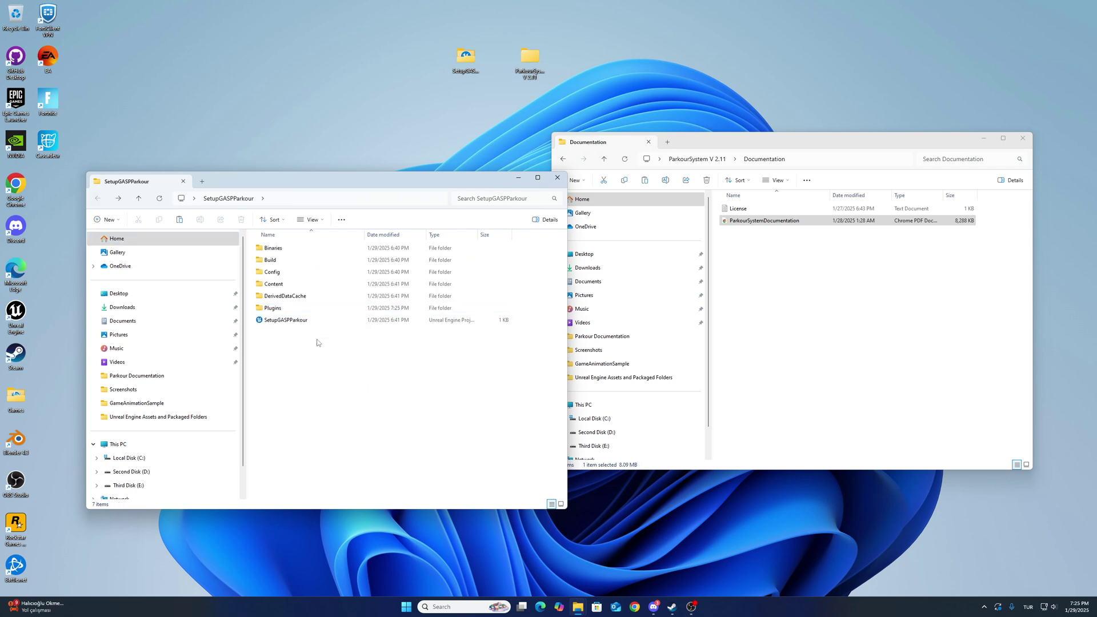
double_click(296, 320)
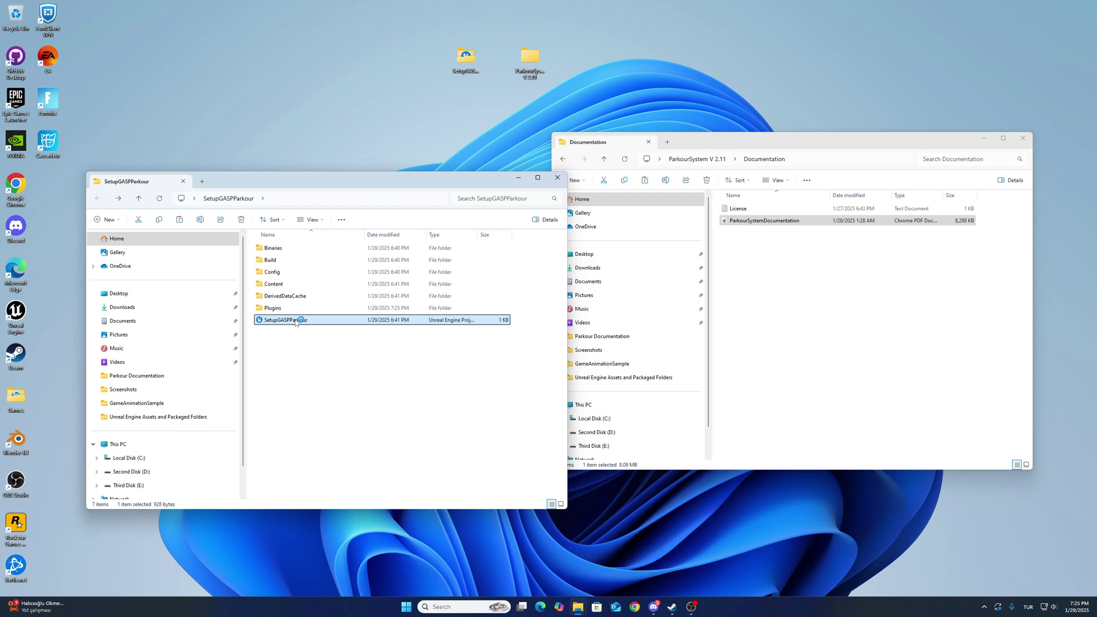
left_click(1022, 139)
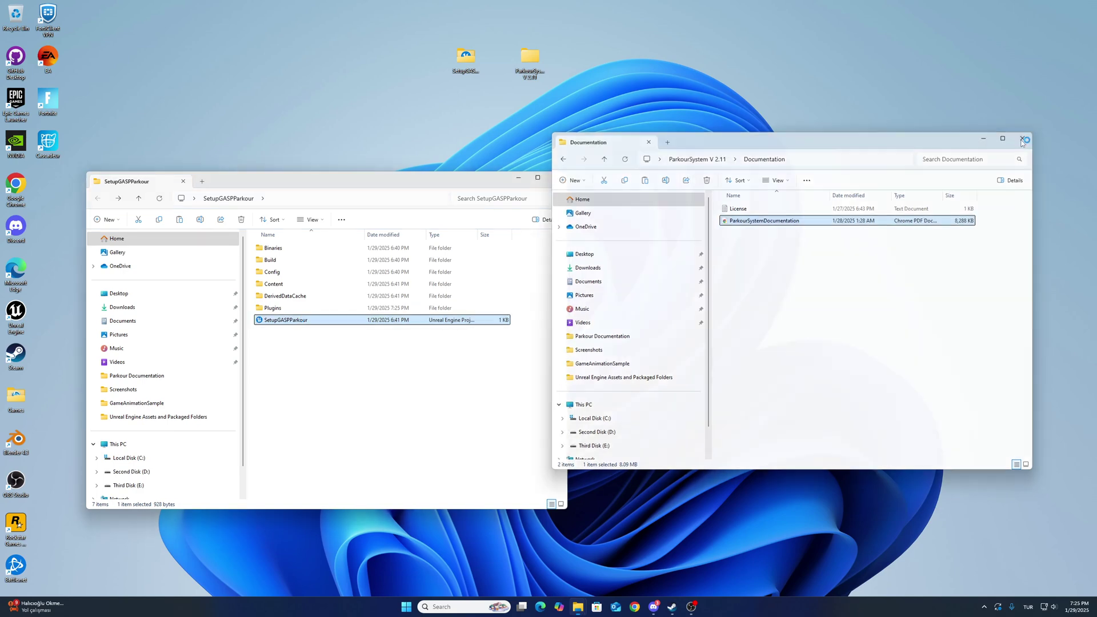
left_click_drag(459, 181, 596, 163)
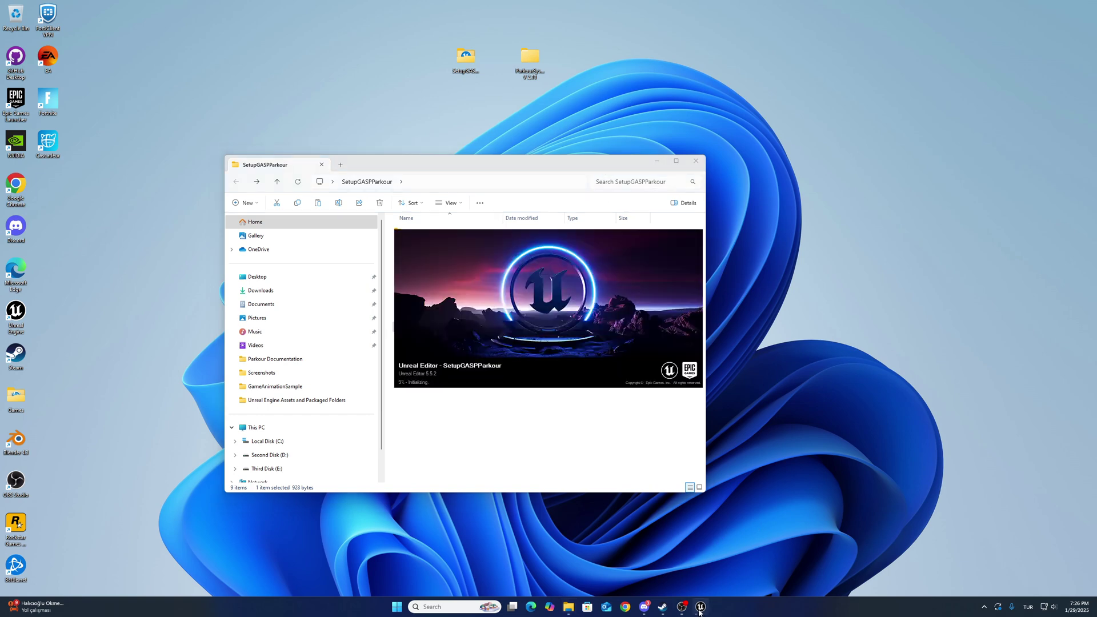
left_click(695, 161)
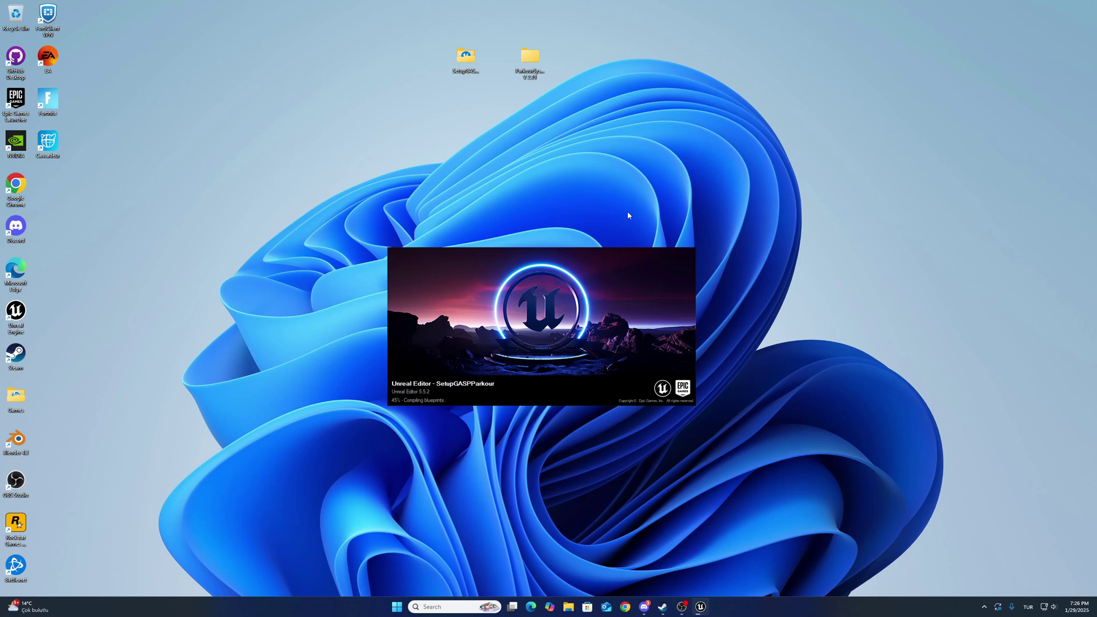
left_click_drag(592, 252, 601, 208)
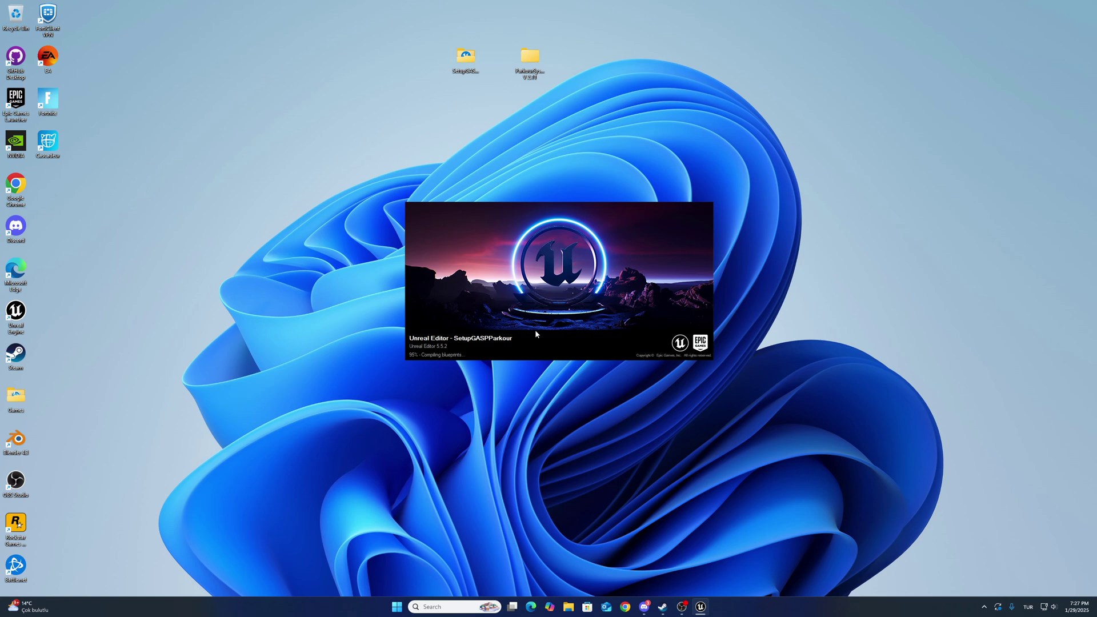
left_click_drag(587, 211, 530, 171)
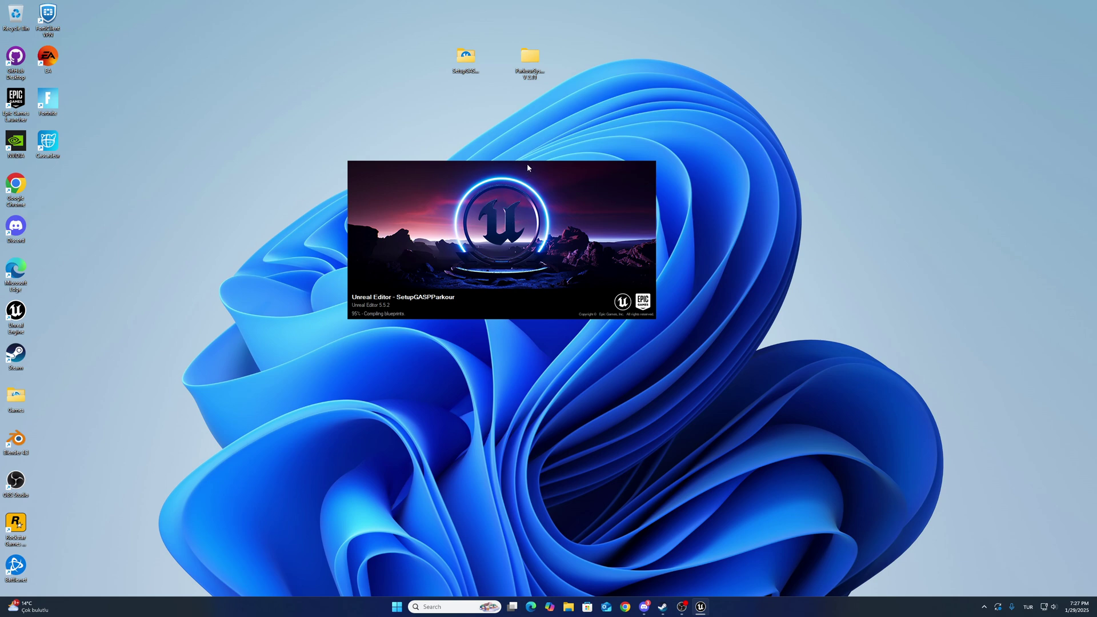
left_click_drag(527, 168, 580, 159)
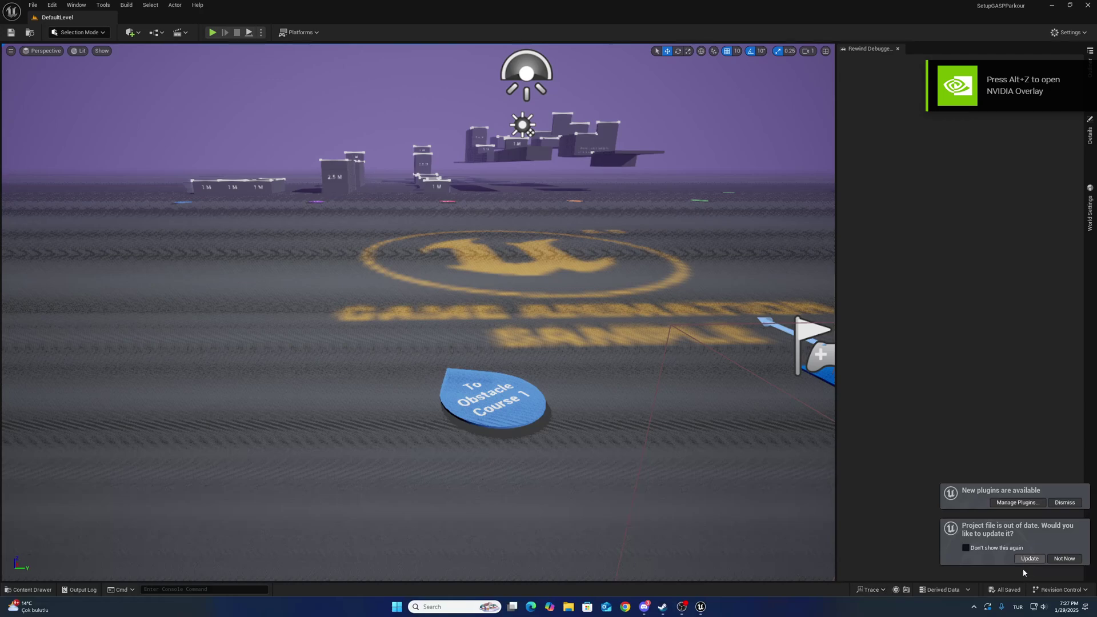
Update the outdated project file and confirm MotionWarping ParkourSystem is enabled in Plugins.
left_click(1029, 558)
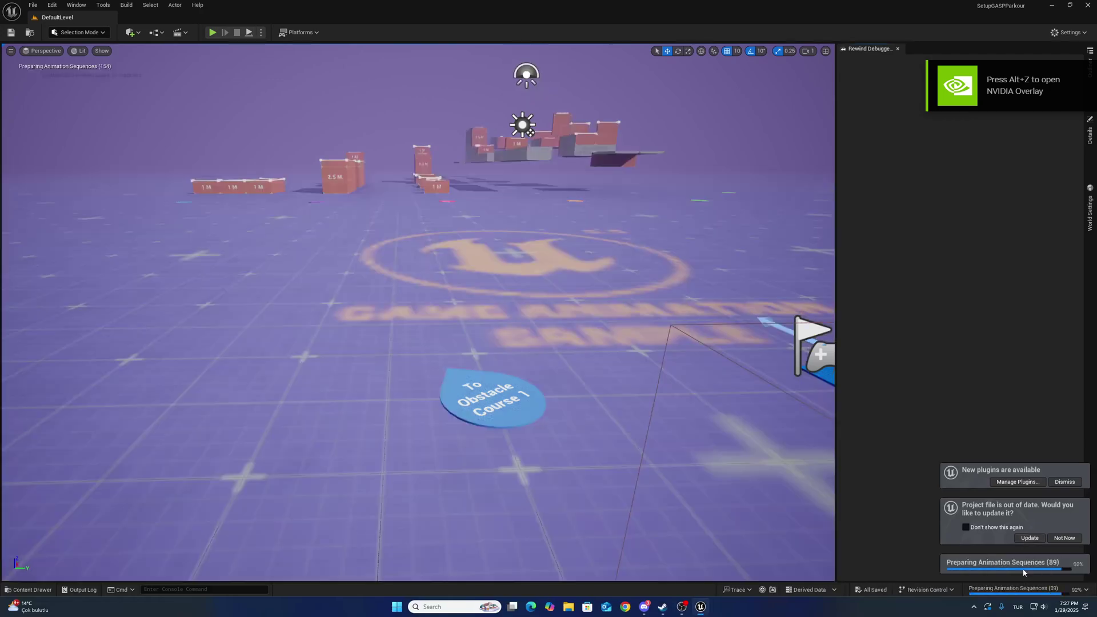
left_click(1003, 490)
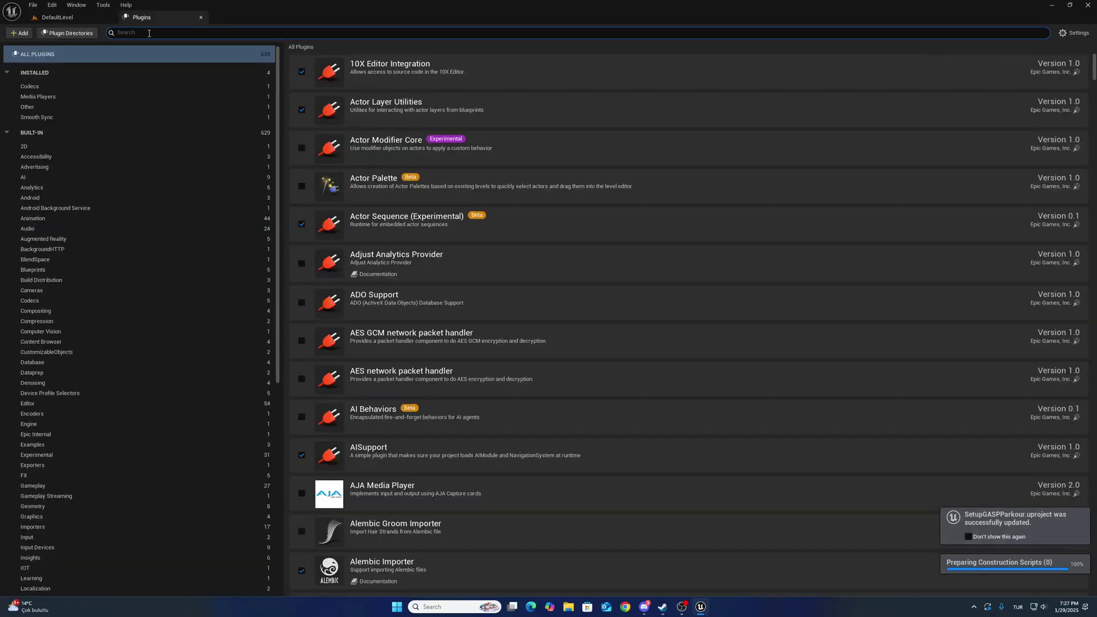
type("mo")
key("BackSpace")
key("BackSpace")
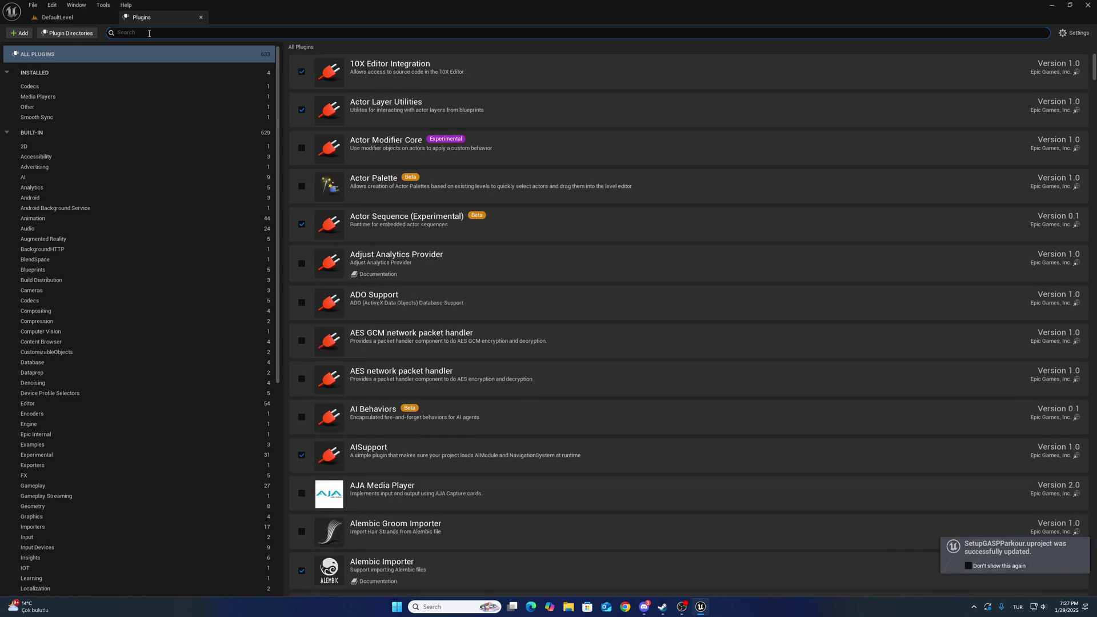
type("moti")
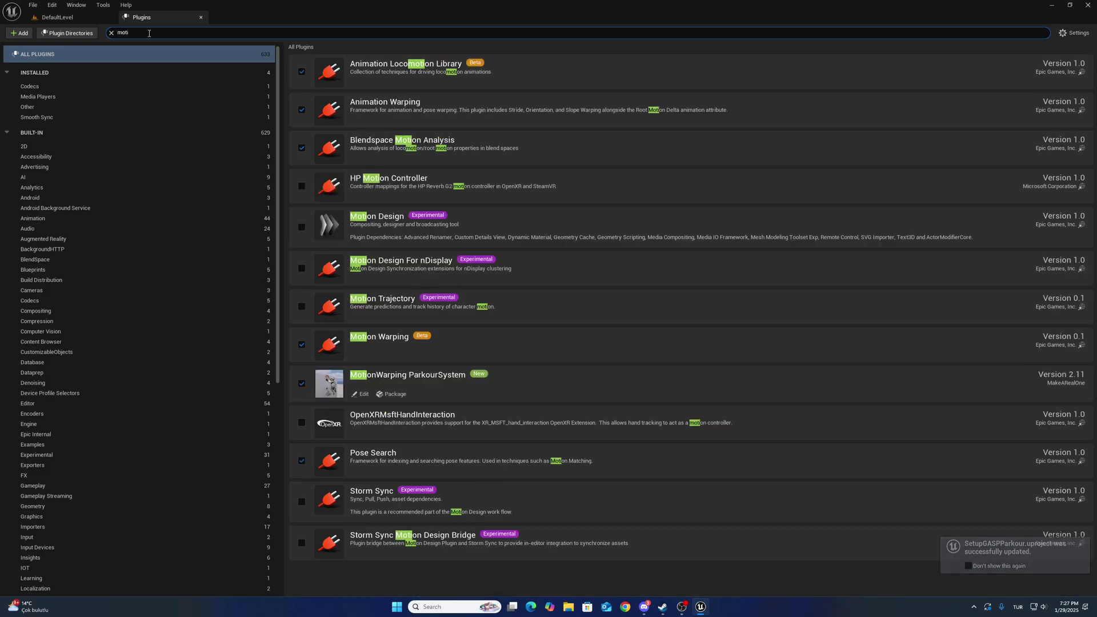
type("on")
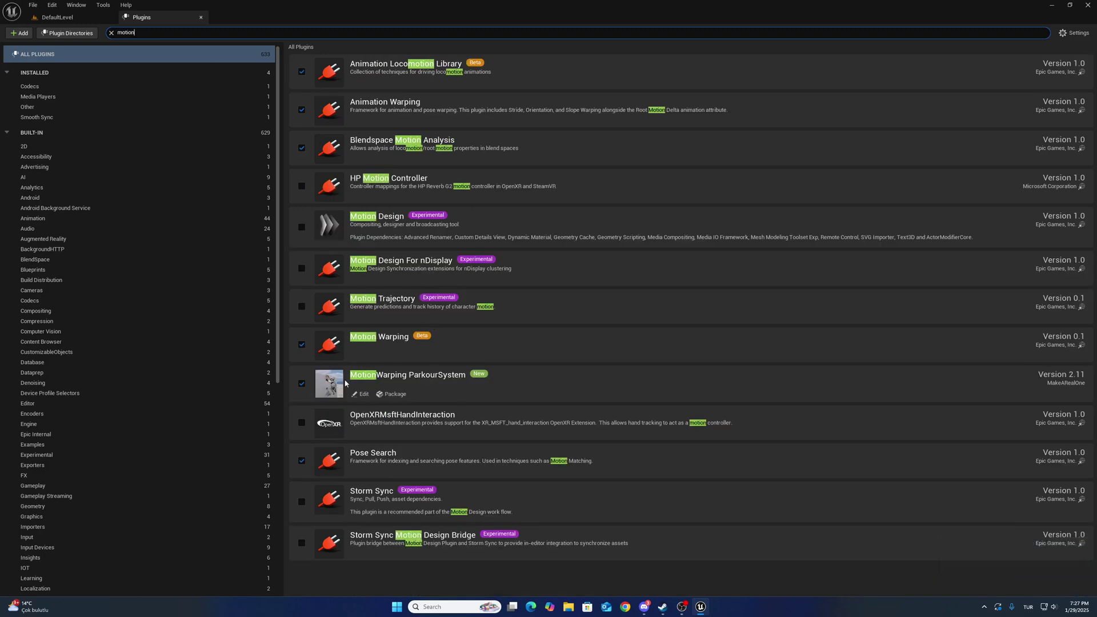
Add GameplayTagsDT as an entry in Project Settings' Gameplay Tag Table List.
left_click(200, 18)
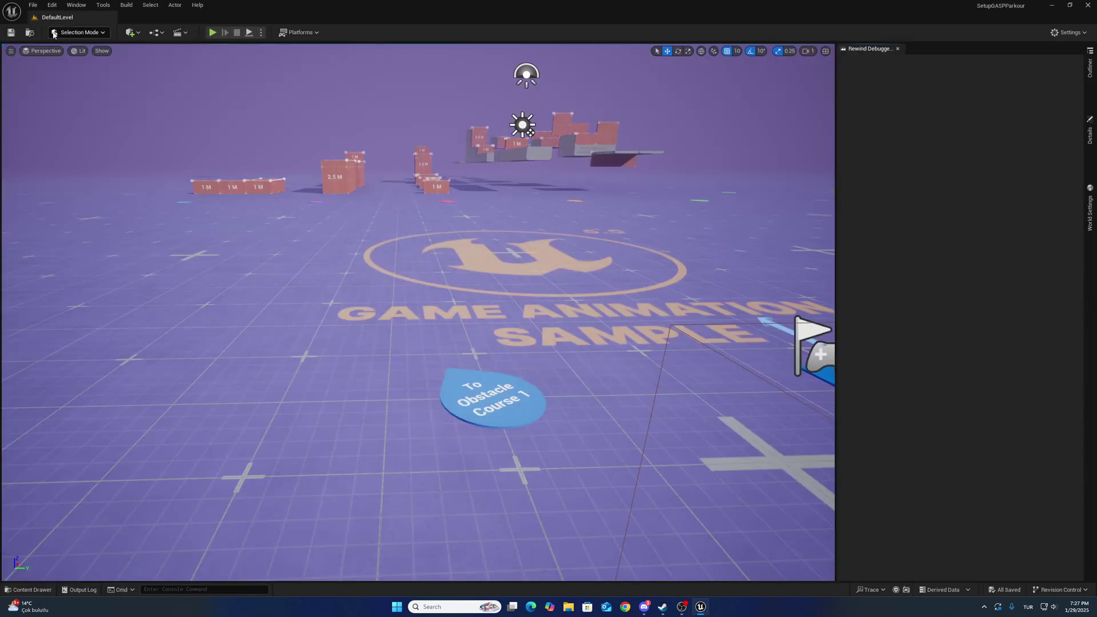
left_click(52, 4)
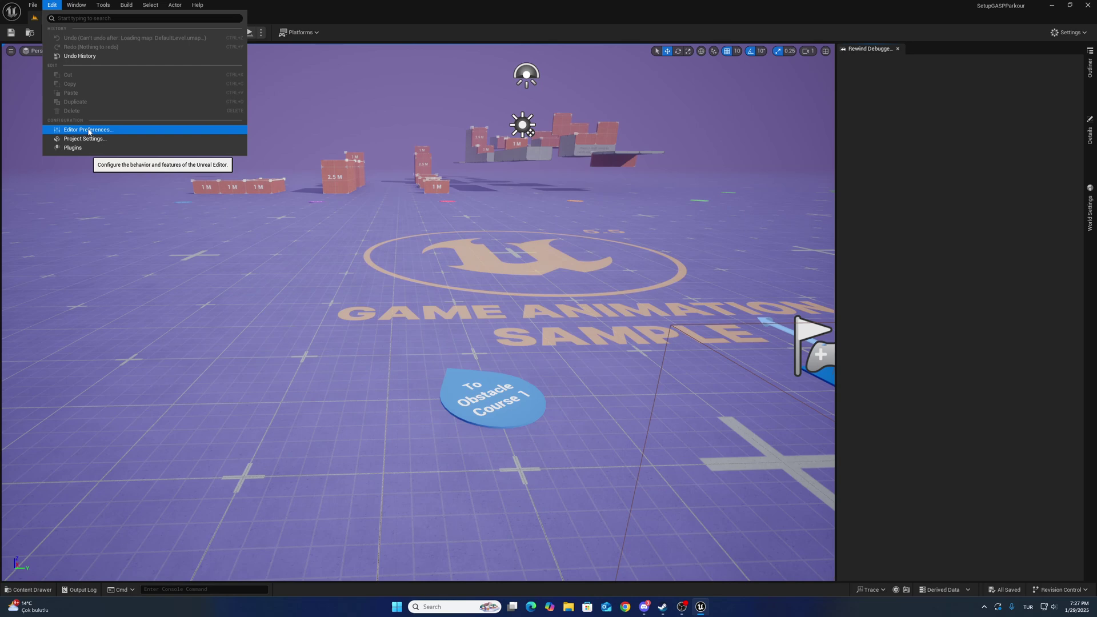
left_click(85, 144)
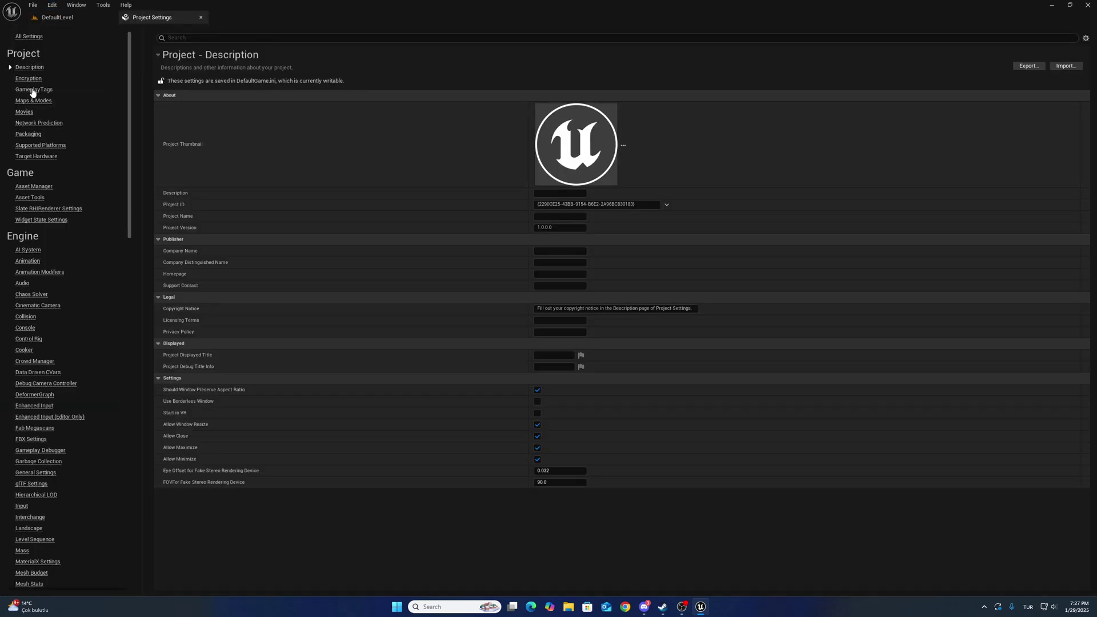
left_click(33, 90)
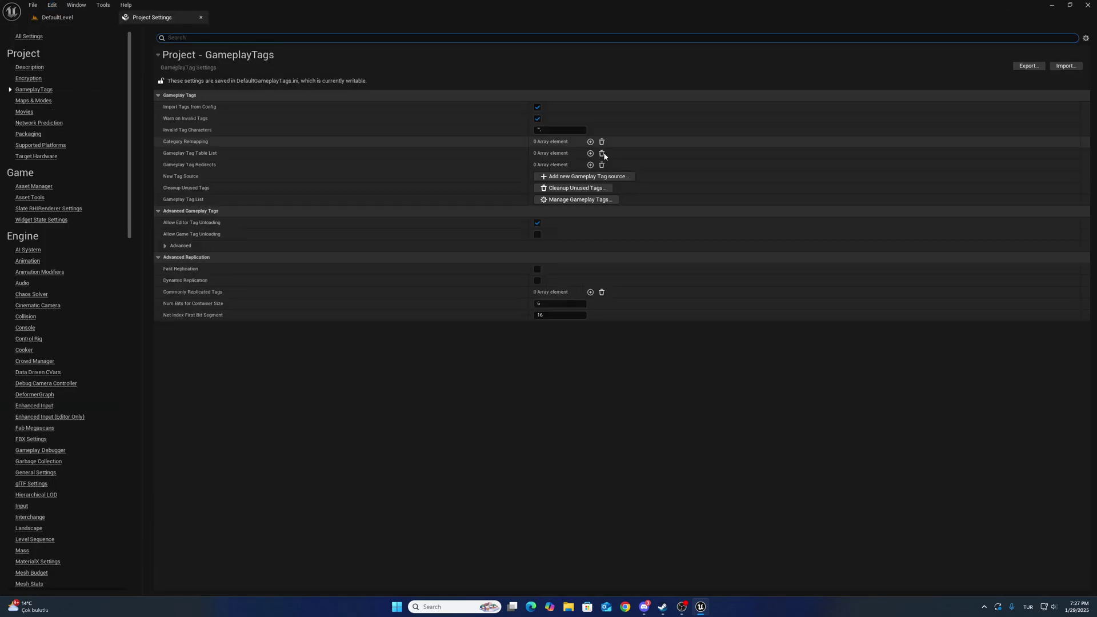
left_click(589, 153)
left_click(602, 167)
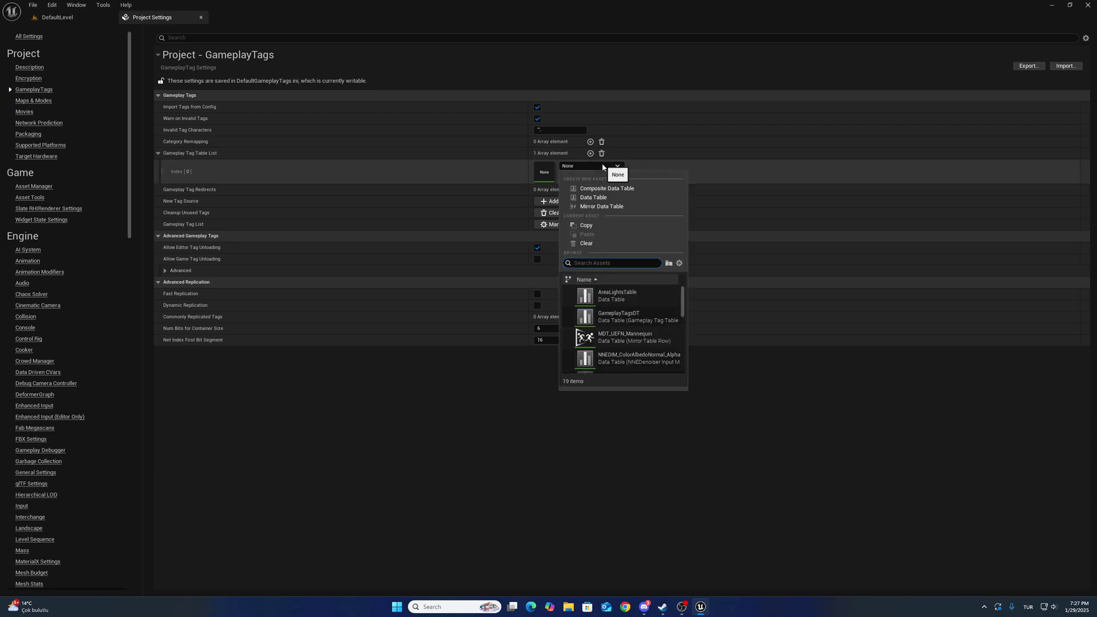
left_click(648, 319)
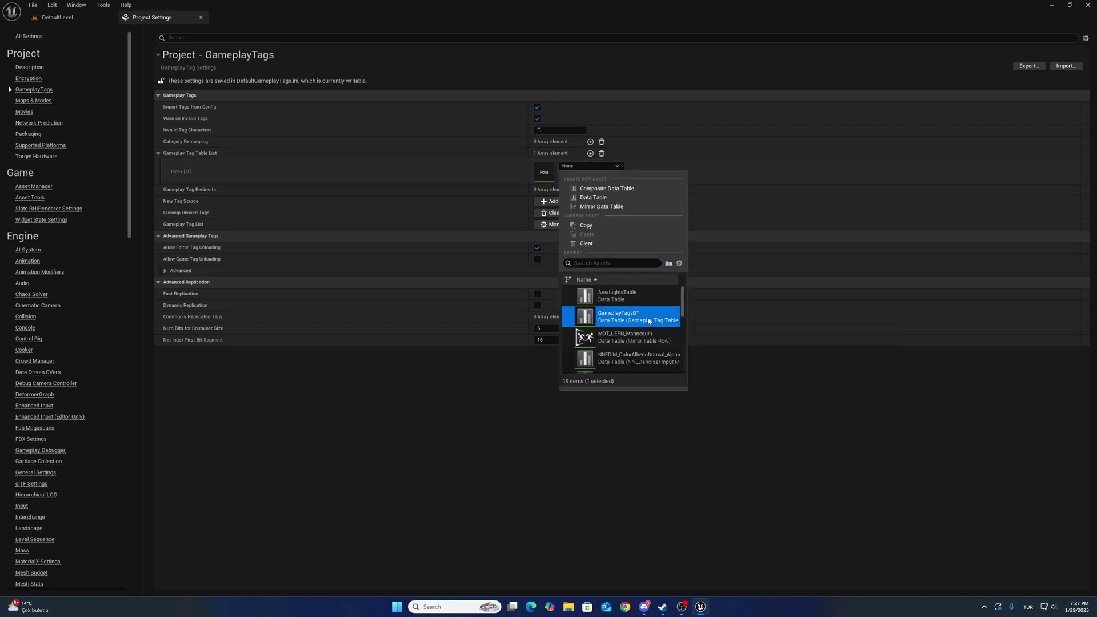
left_click(591, 165)
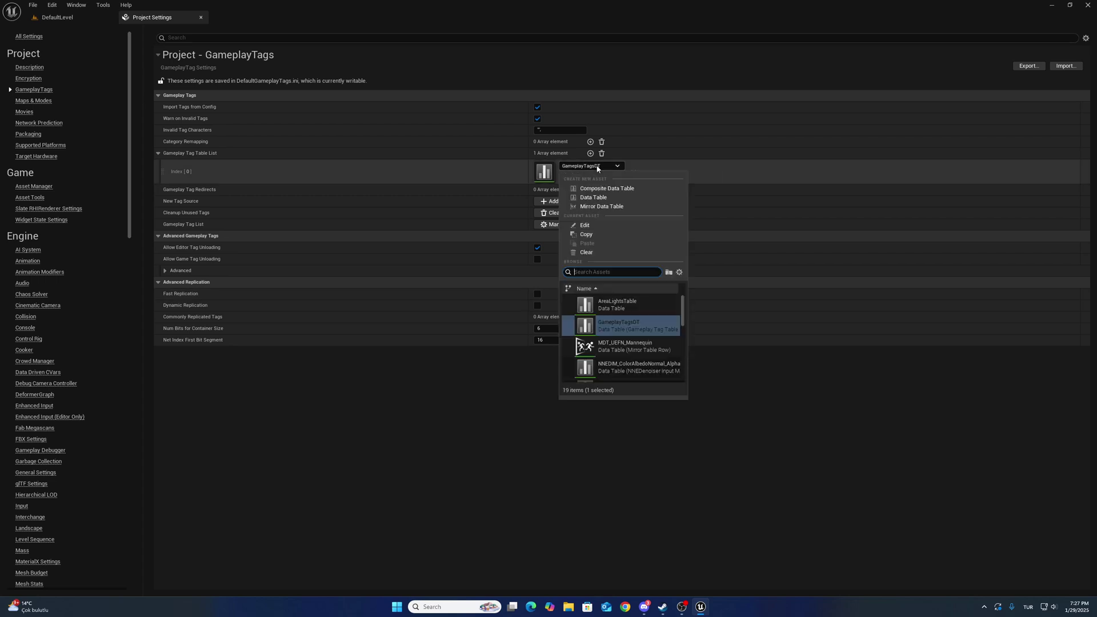
left_click(201, 18)
left_click(32, 589)
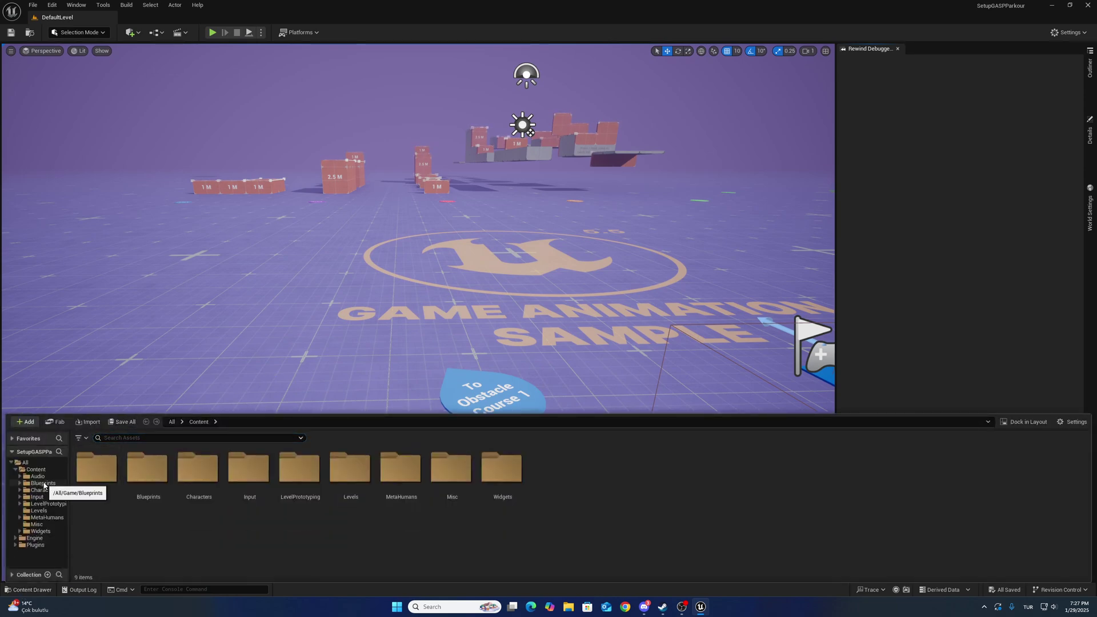
Exit the editor, relaunch SetupGASPParkour.uproject, and close the project folder window.
mouse_move(211, 354)
right_mouse_down()
mouse_move(210, 326)
mouse_move(210, 360)
right_mouse_up()
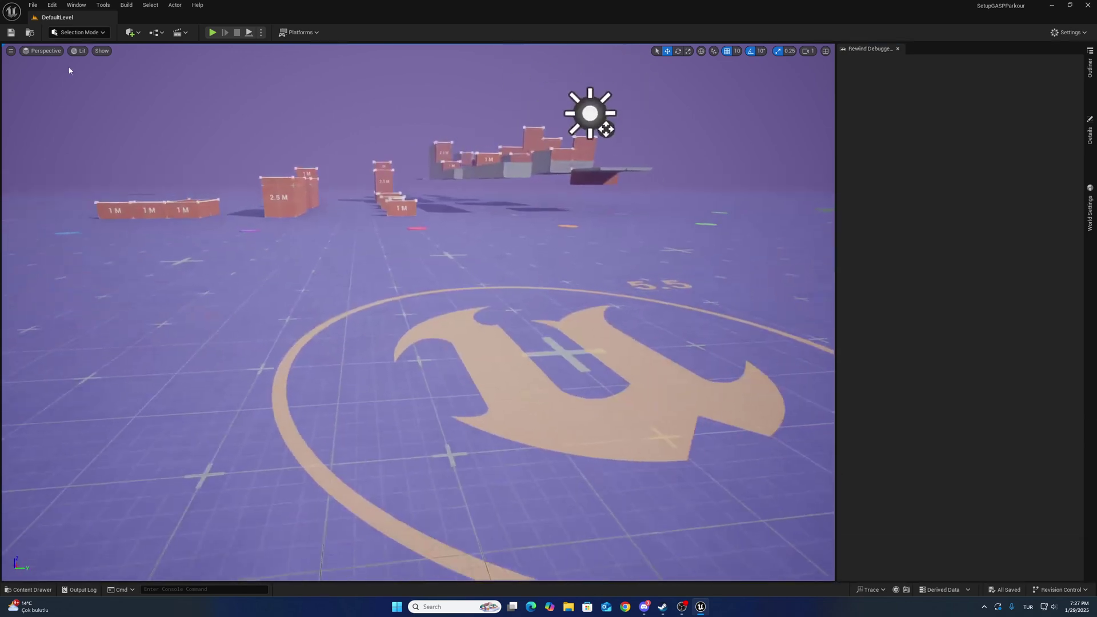
left_click(34, 6)
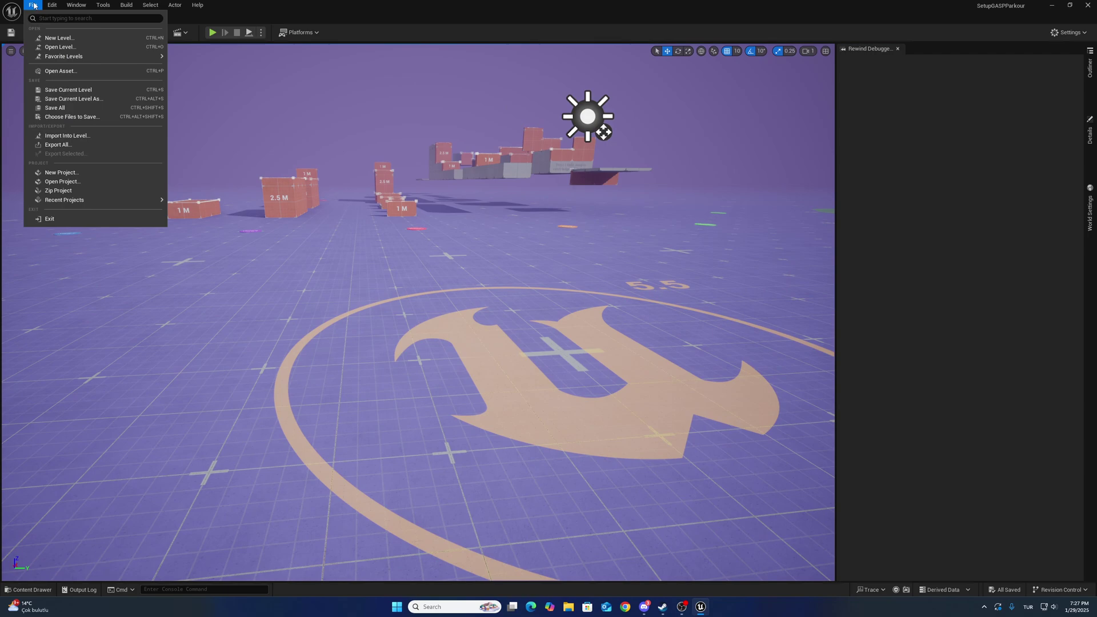
left_click(34, 6)
left_click(1085, 5)
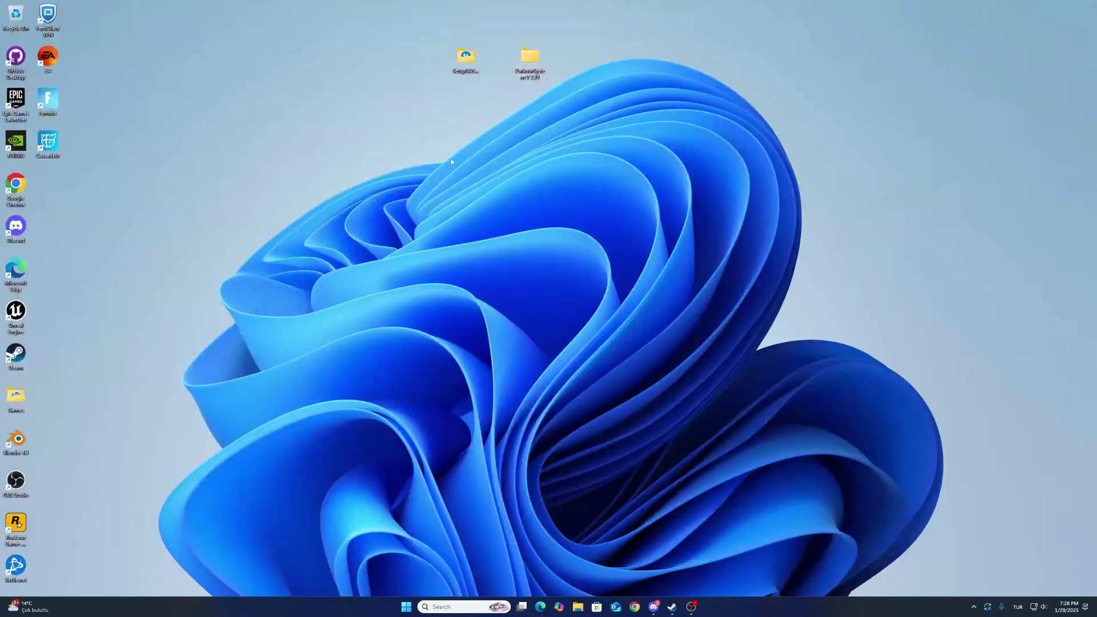
double_click(465, 60)
double_click(424, 328)
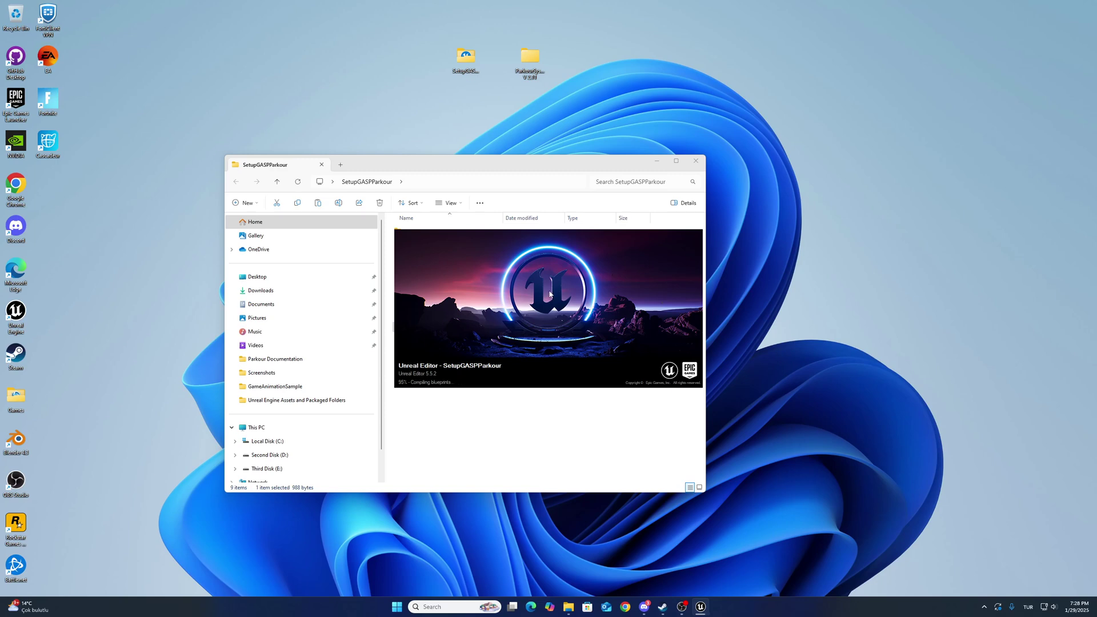
left_click(694, 162)
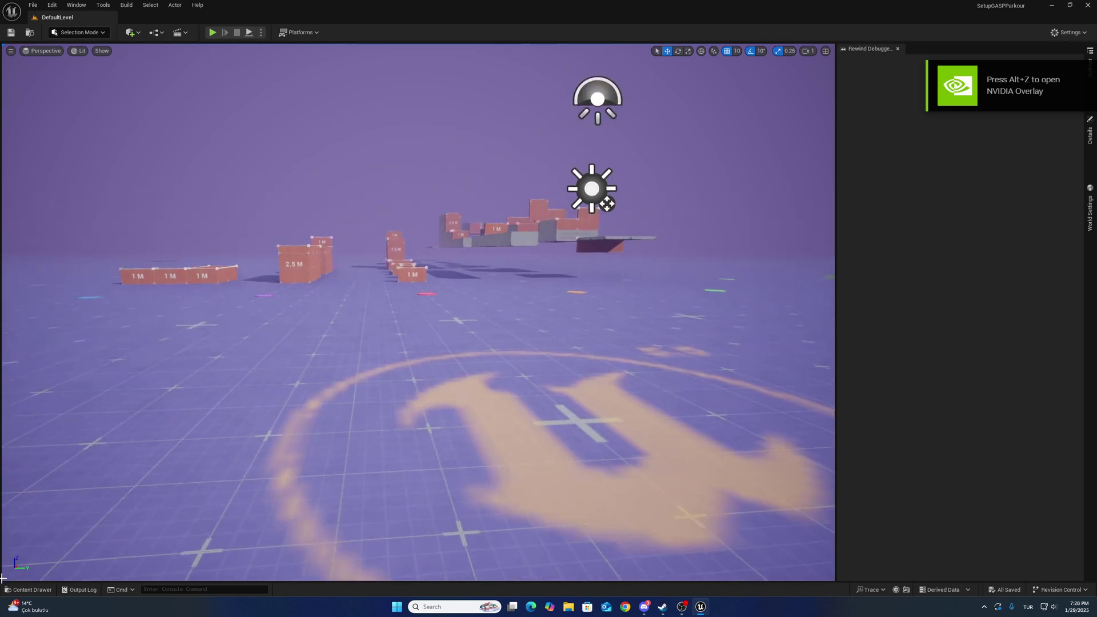
In CBP_SandboxCharacter, set the Mesh component's Anim Class to ABP_SandboxCharacter_Parkour.
left_click(32, 589)
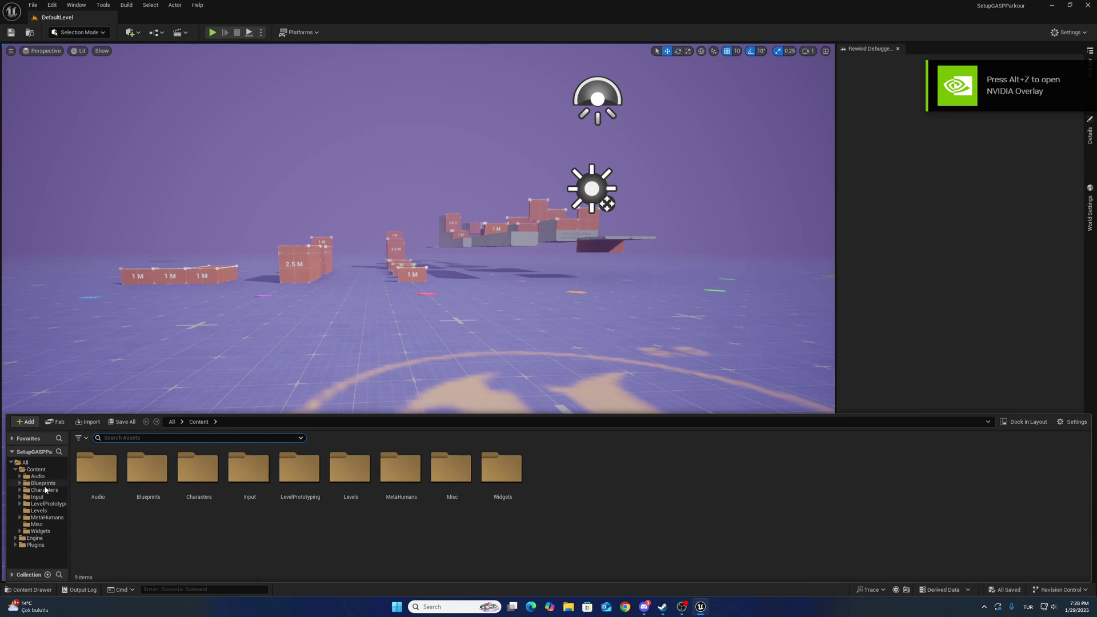
left_click(44, 483)
double_click(401, 475)
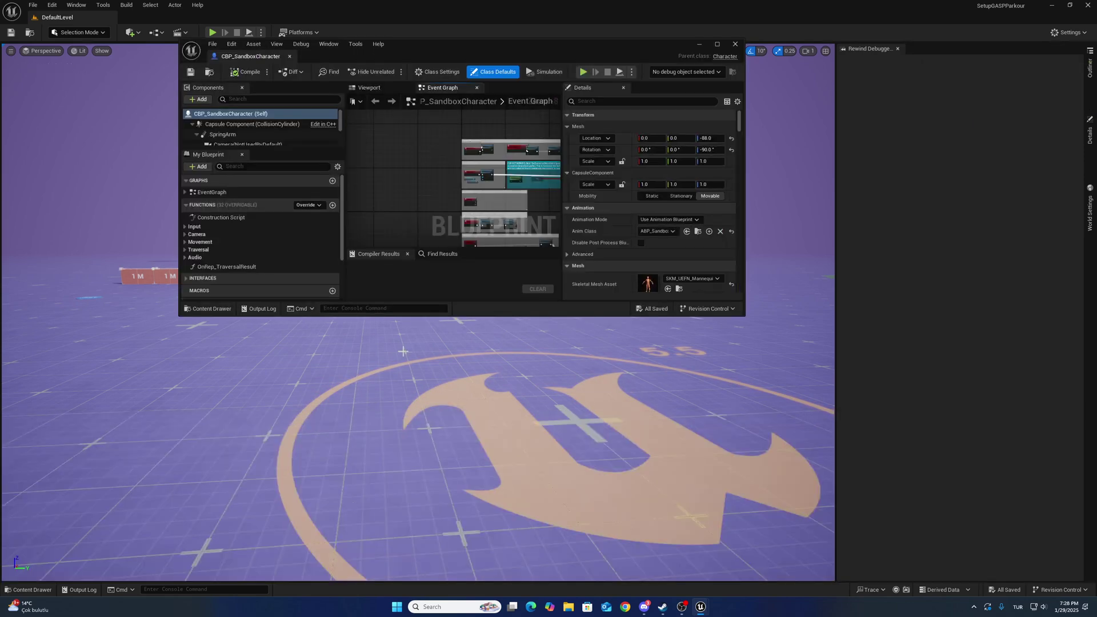
left_click_drag(244, 49, 169, 18)
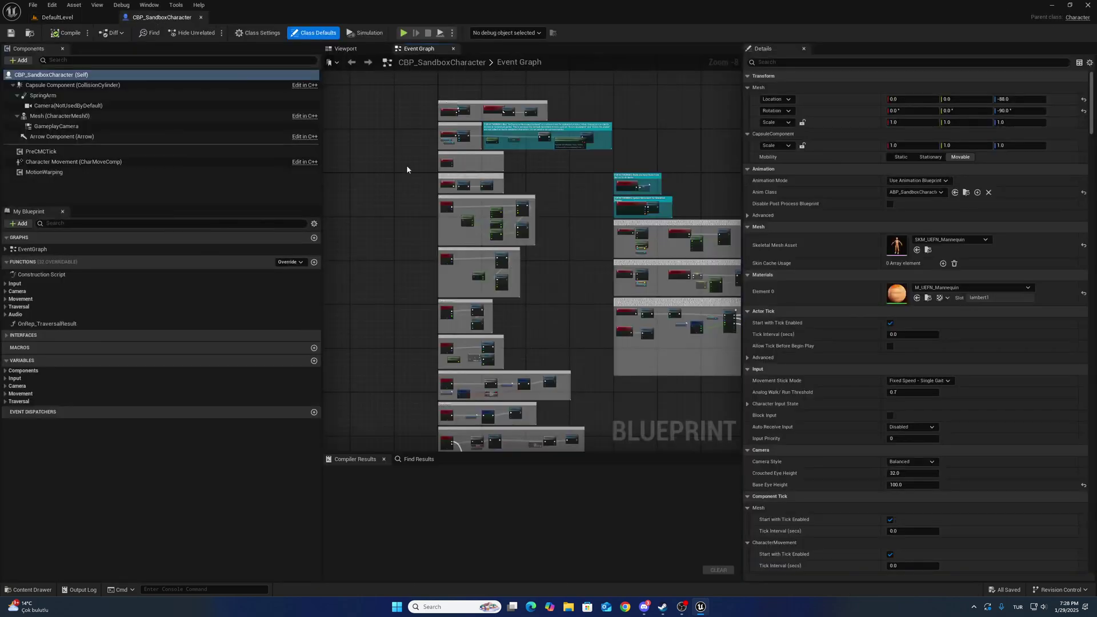
scroll(406, 170, "up", 4)
right_click_drag(370, 205, 368, 272)
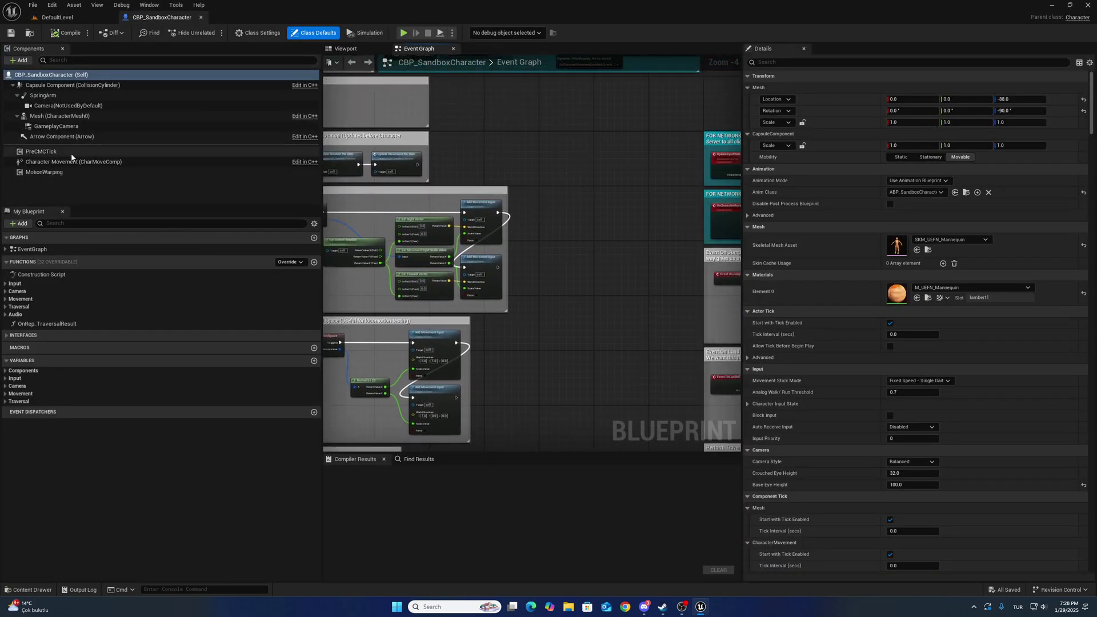
left_click(60, 115)
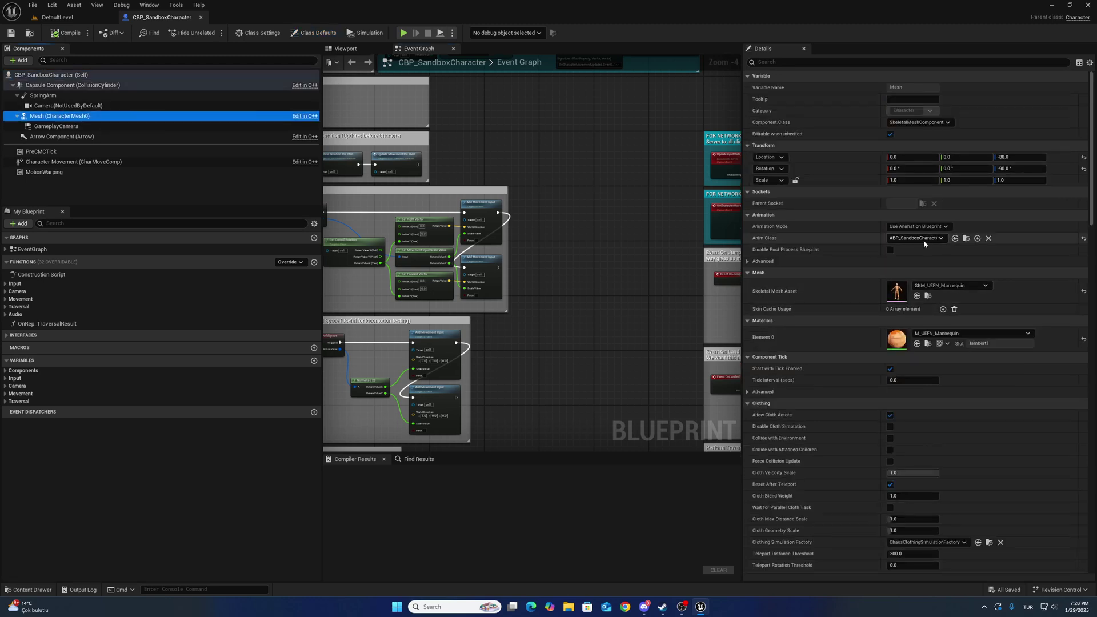
left_click(909, 239)
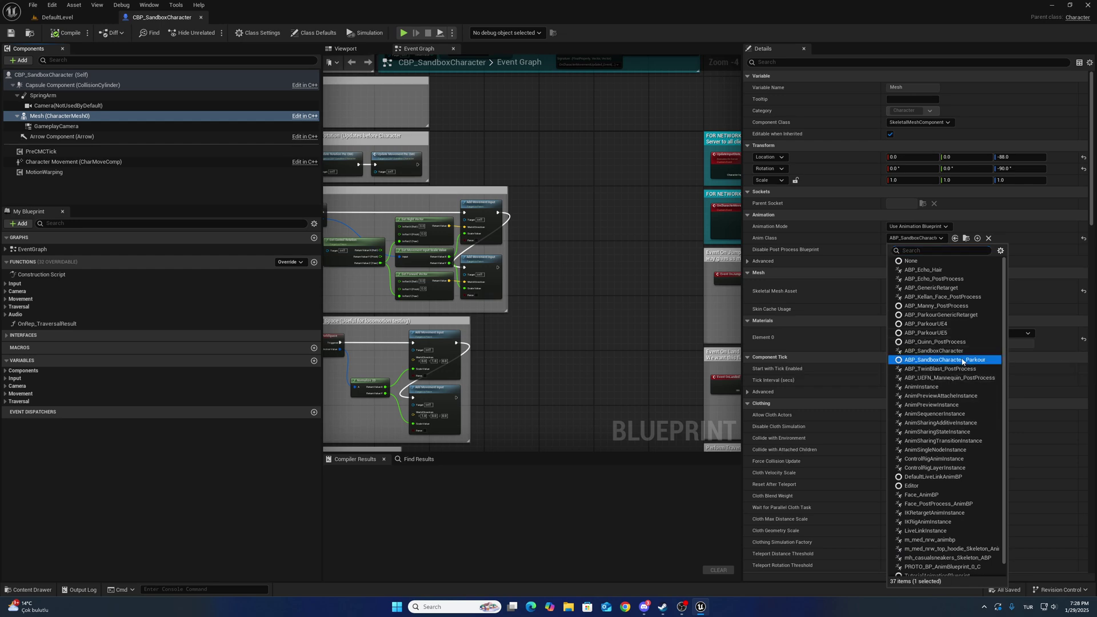
left_click(934, 349)
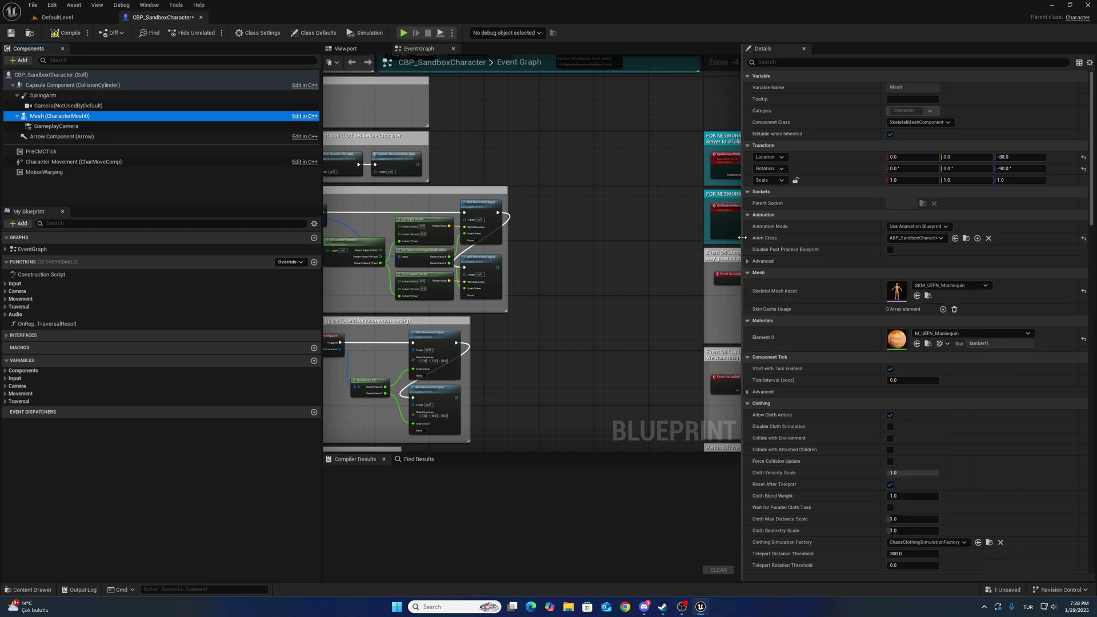
left_click_drag(743, 240, 563, 242)
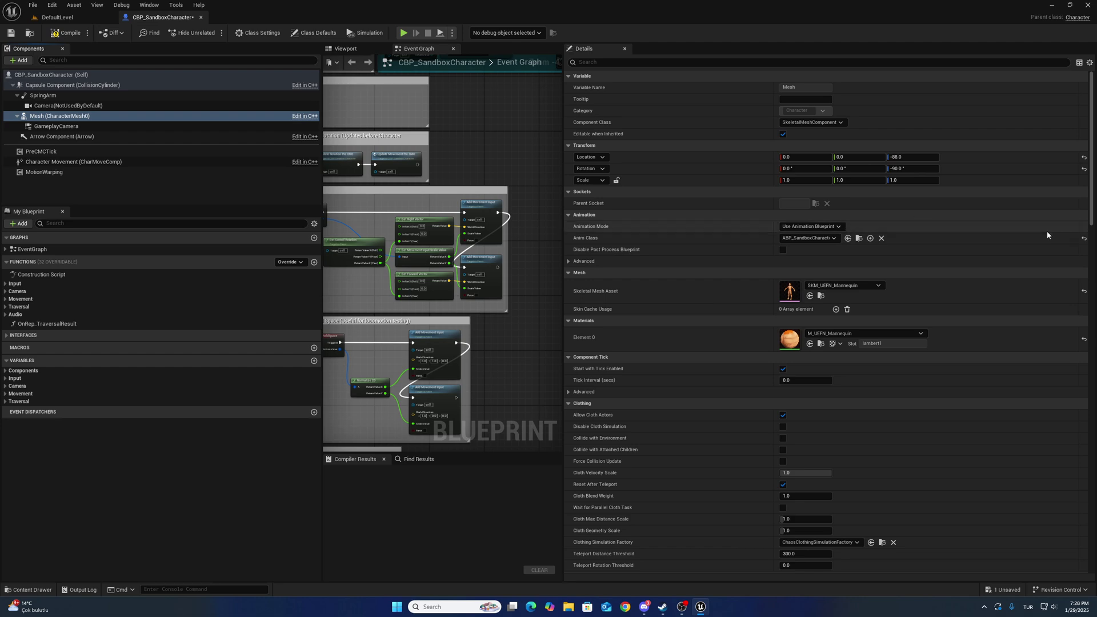
Open ABP_SandboxCharacter_Parkour and follow its compile error to the Evaluate Chooser node.
left_click(859, 238)
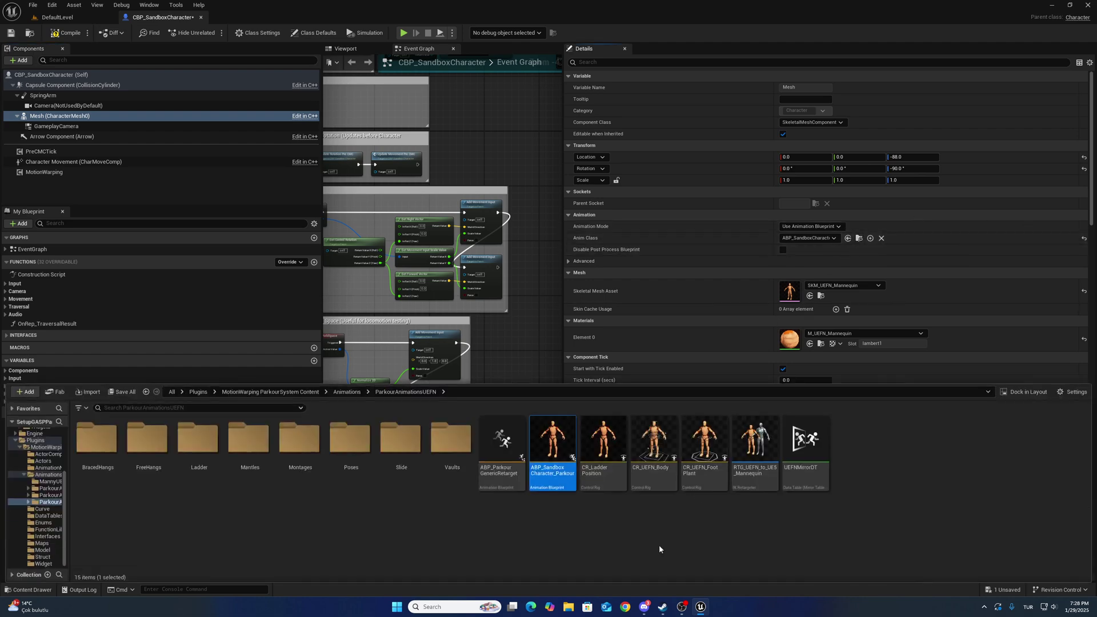
double_click(564, 446)
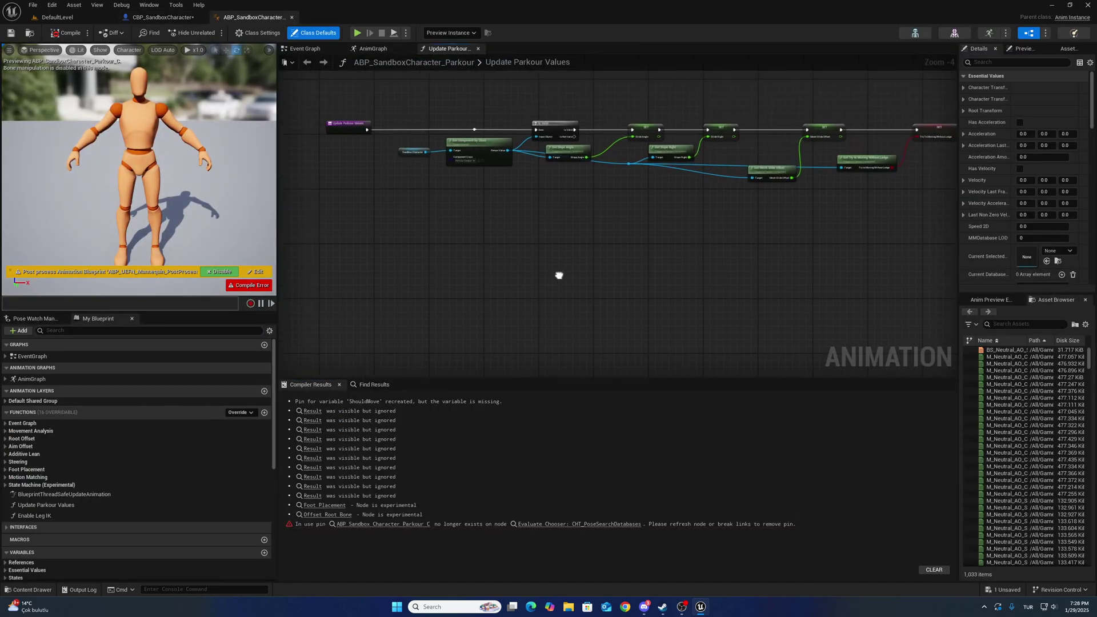
right_click_drag(552, 268, 607, 328)
left_click(305, 49)
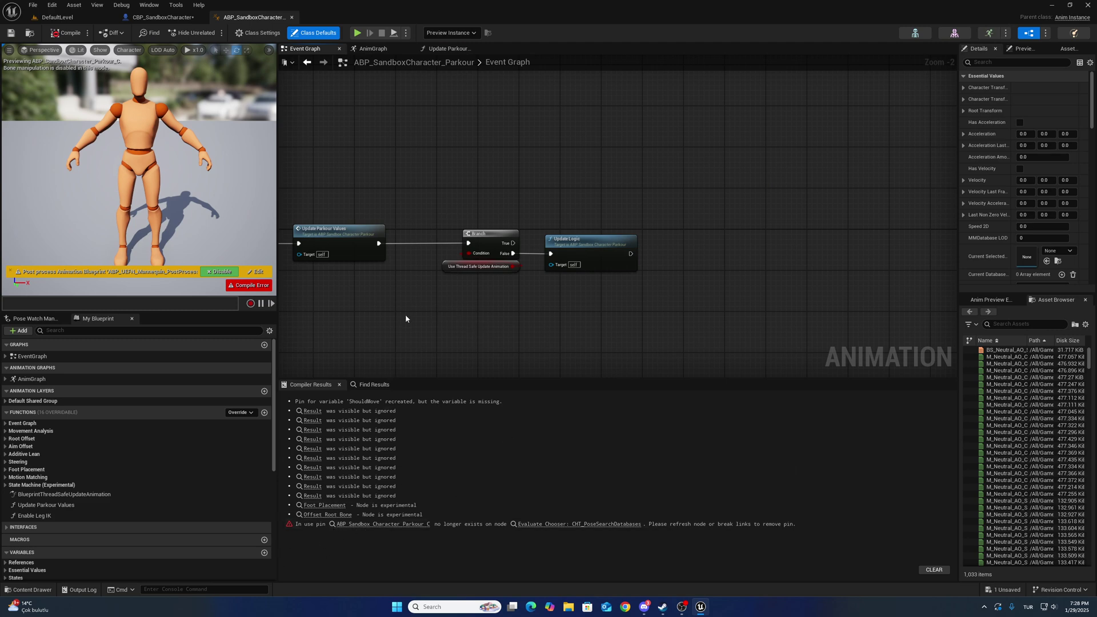
right_click_drag(405, 318, 409, 300)
left_click(377, 524)
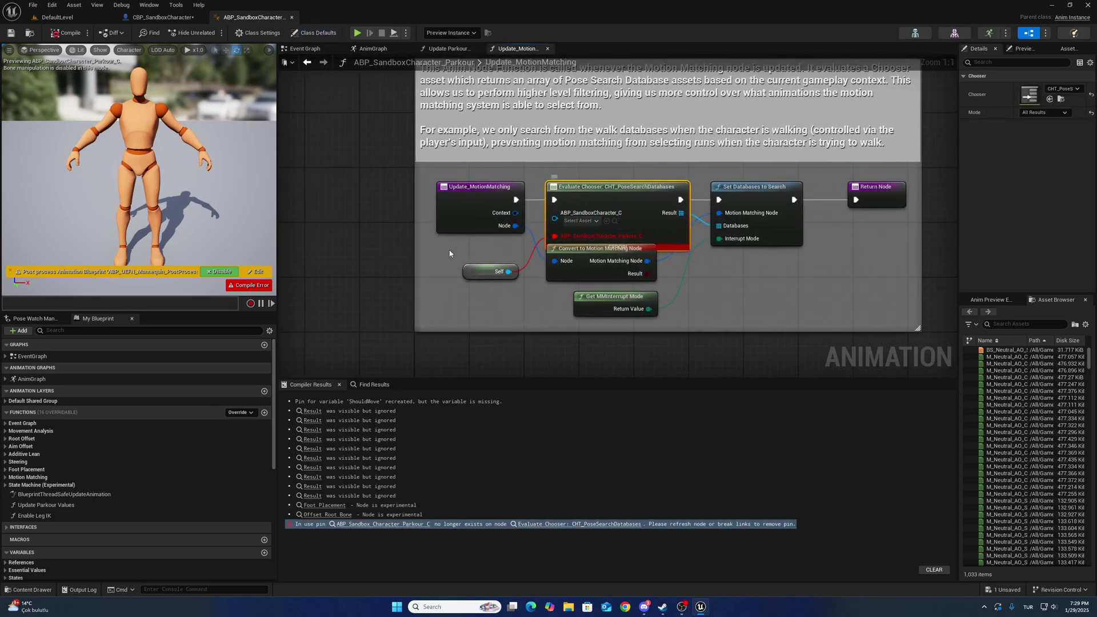
left_click(86, 20)
Browse to Characters > UEFN_Mannequin > Animations > MotionMatchingData and open CHT_PoseSearchDatabases.
left_click(18, 590)
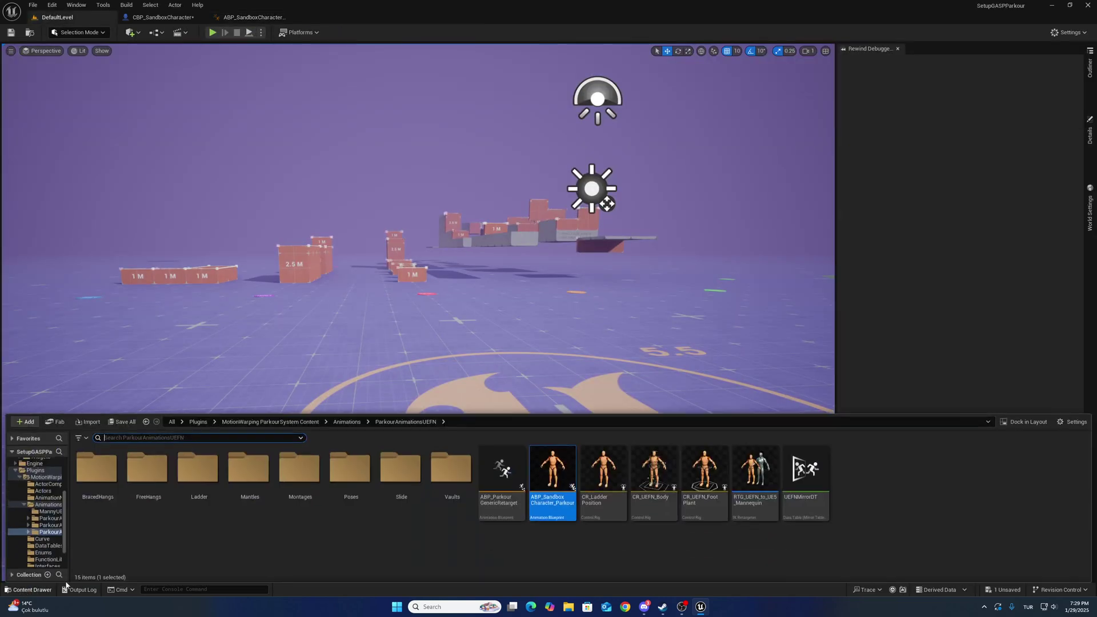
left_click_drag(73, 492, 377, 491)
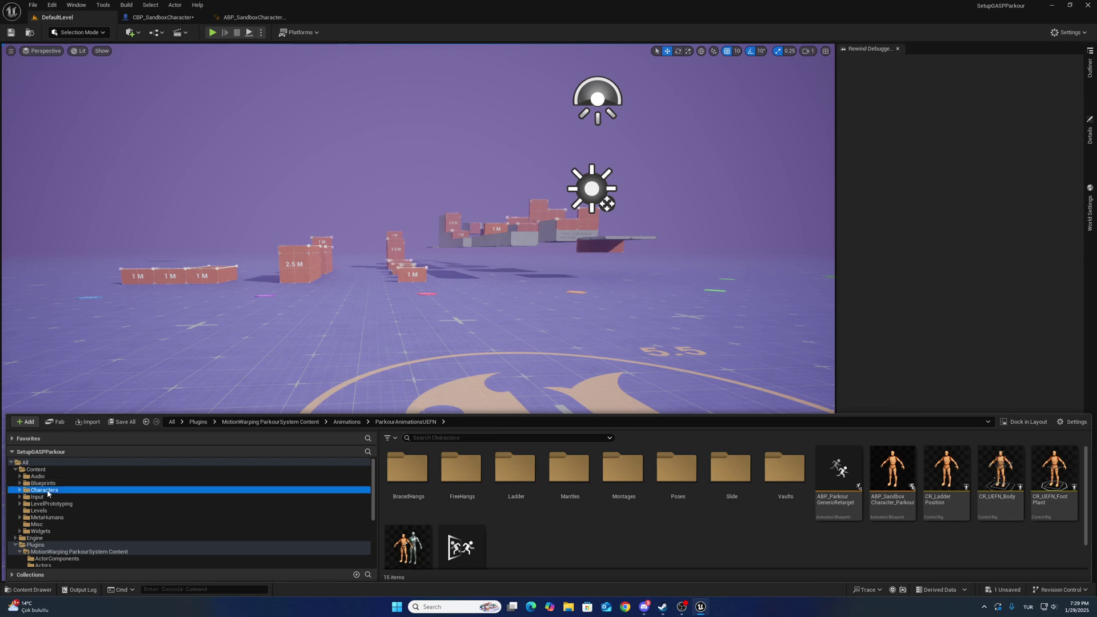
double_click(41, 490)
double_click(607, 470)
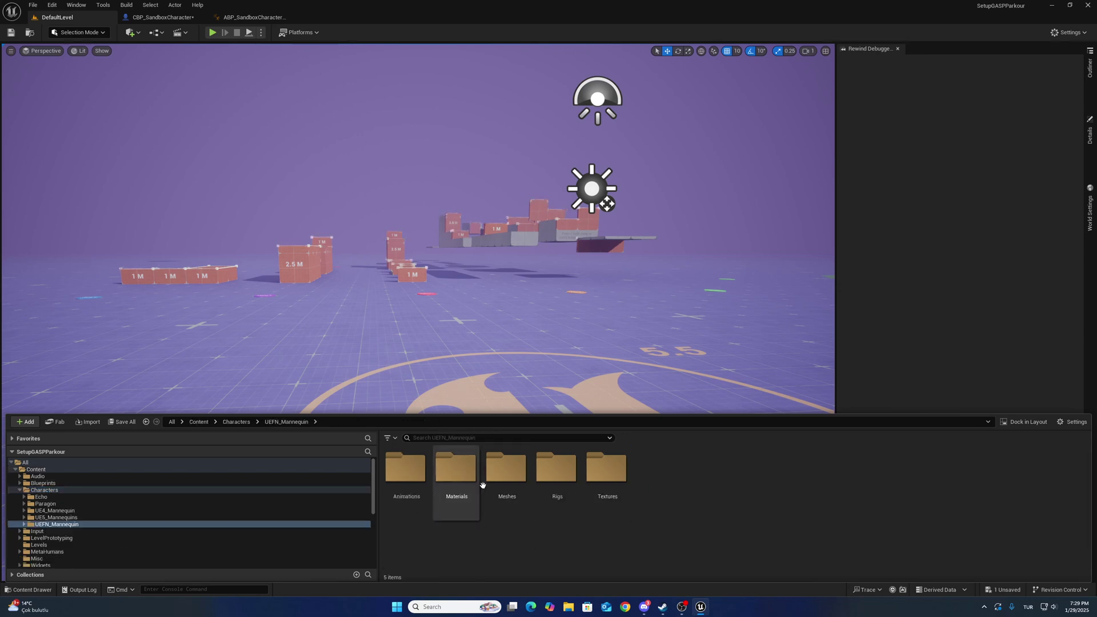
double_click(406, 470)
double_click(657, 470)
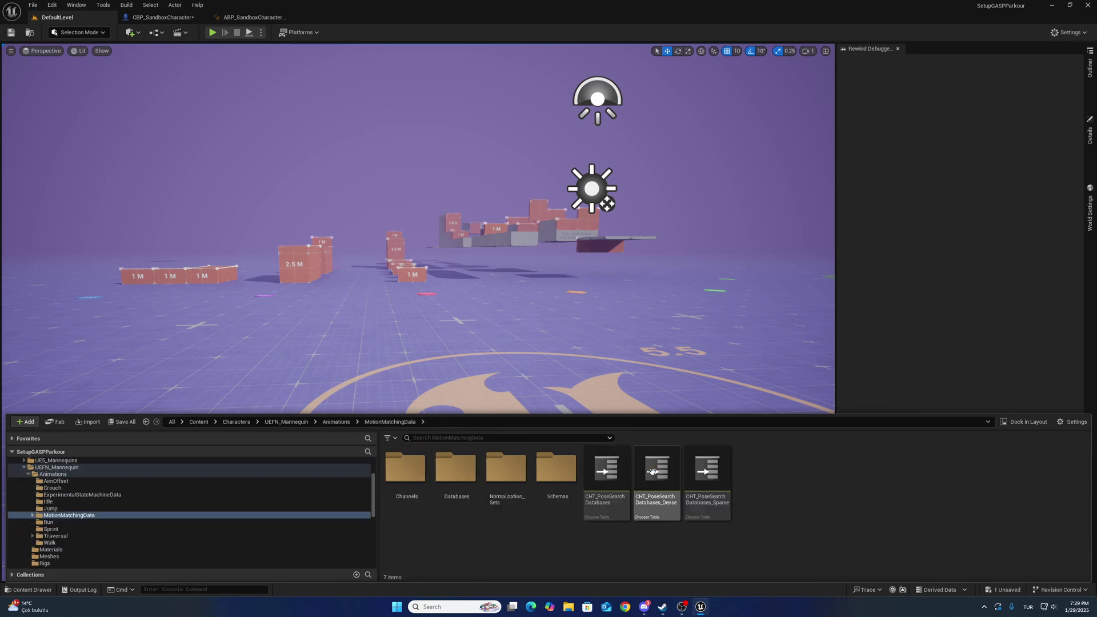
double_click(606, 470)
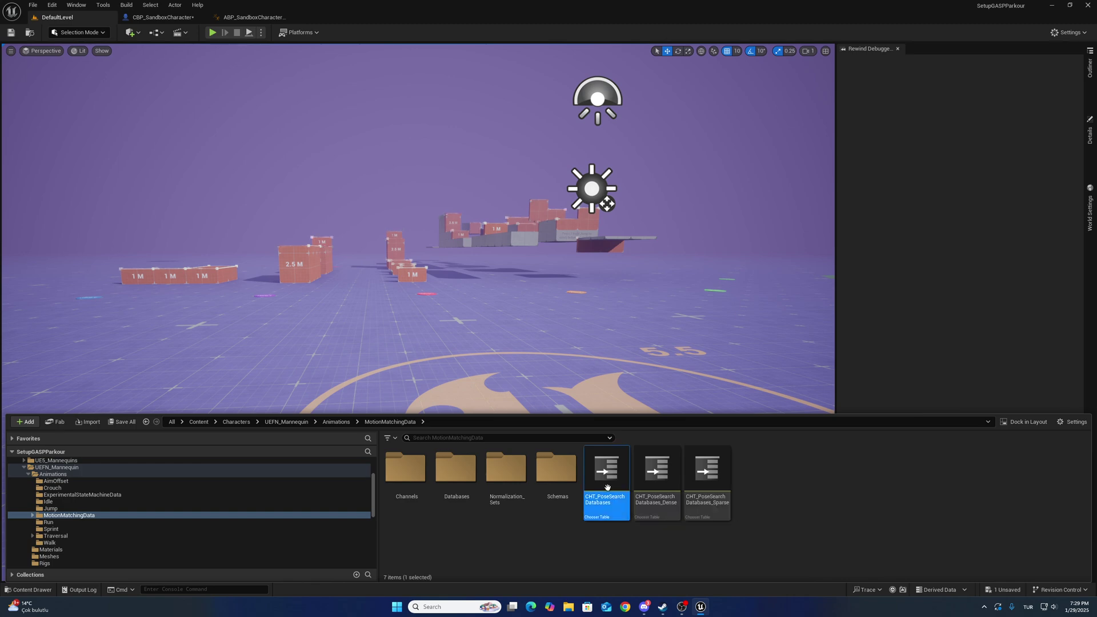
key("ctrl+space")
Open the Dense and Sparse CHT_PoseSearchDatabases chooser tables as well.
double_click(657, 445)
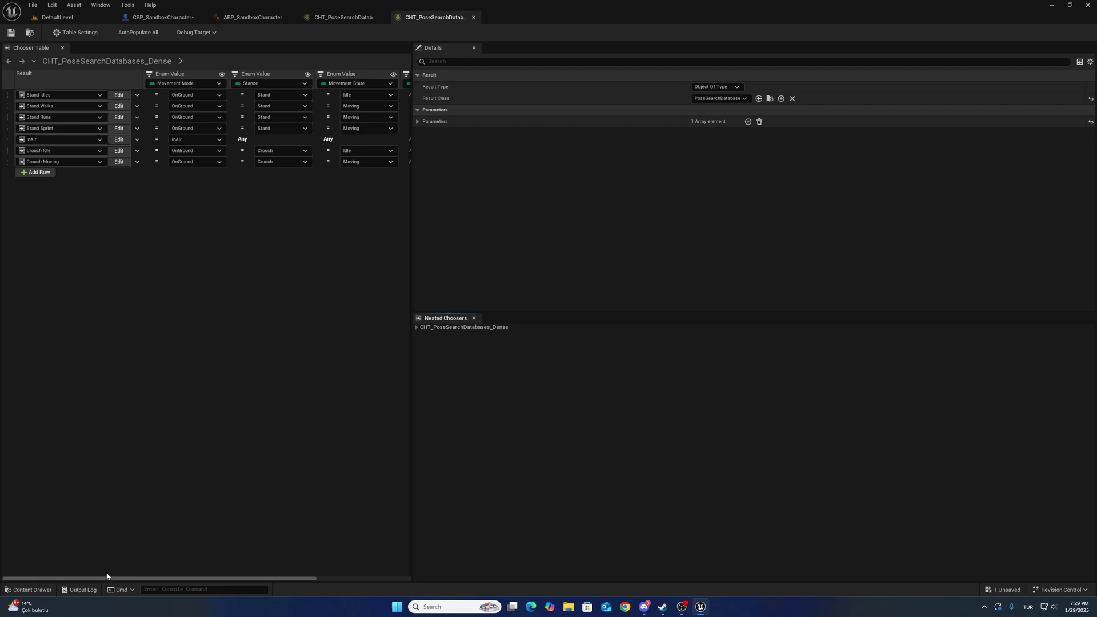
left_click(31, 589)
left_click(722, 446)
double_click(722, 446)
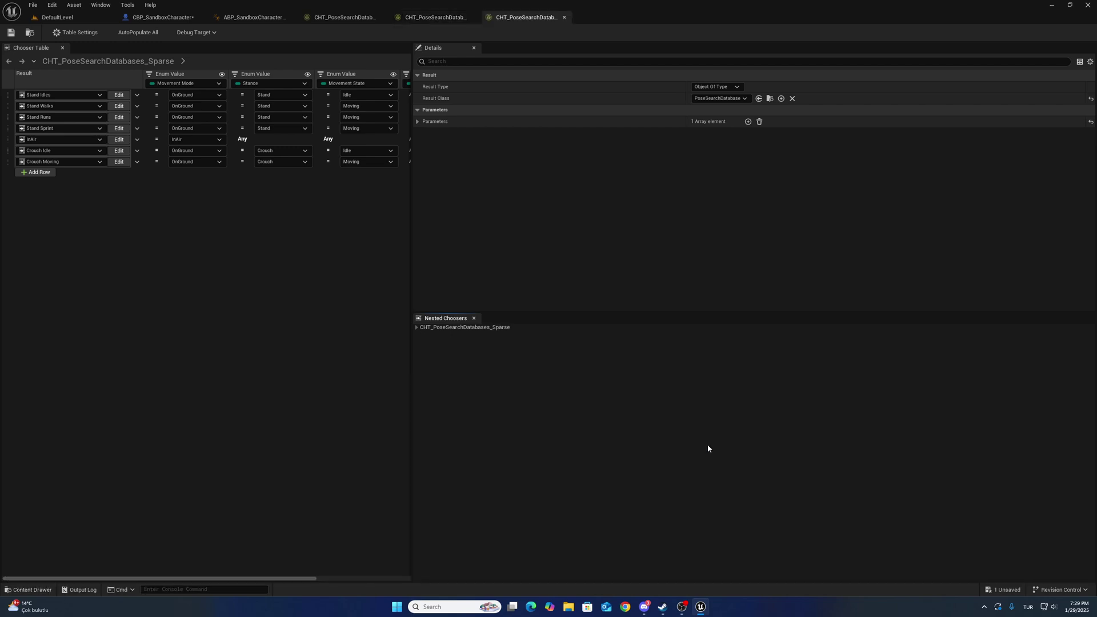
Set CHT_PoseSearchDatabases' Index[0] parameter class to ABP_SandboxCharacter_Parkour.
left_click(325, 21)
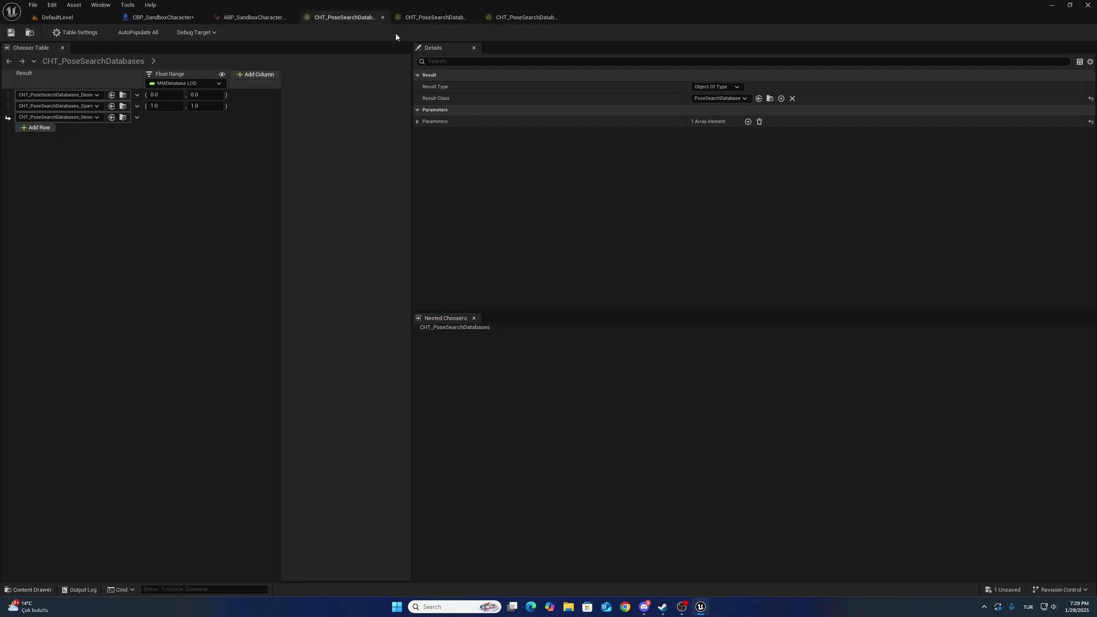
left_click(418, 121)
left_click(424, 134)
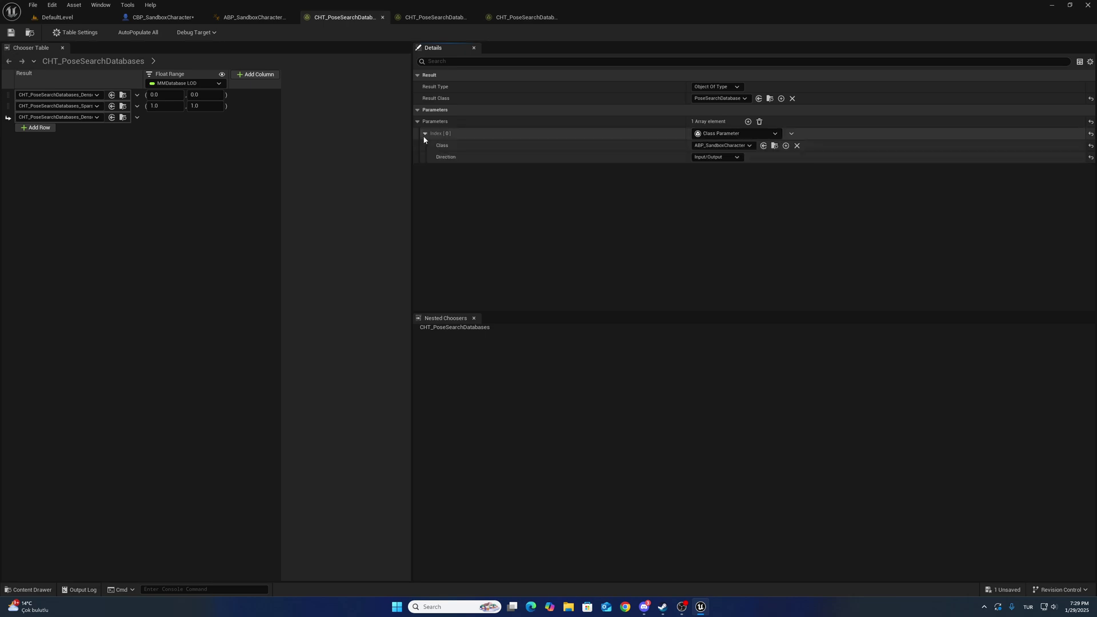
left_click(722, 145)
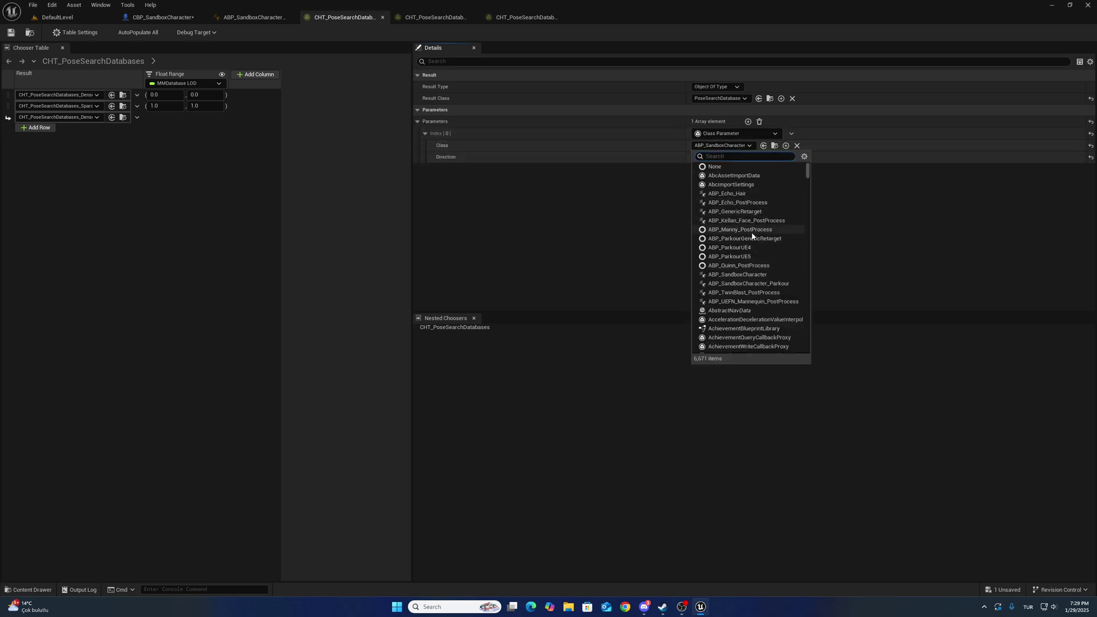
left_click(763, 285)
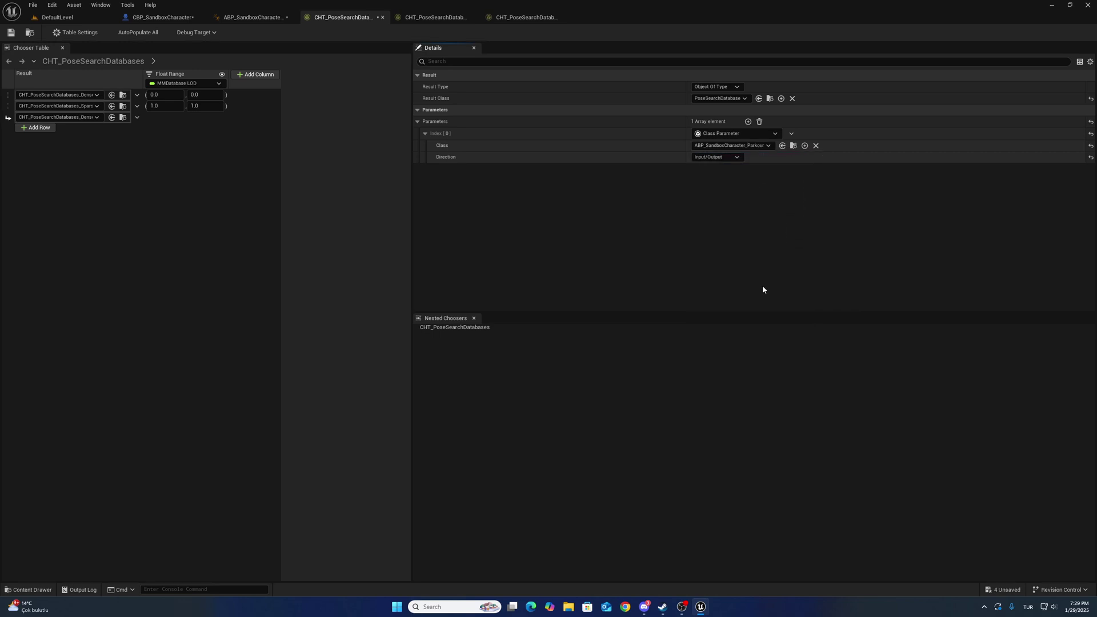
left_click(793, 145)
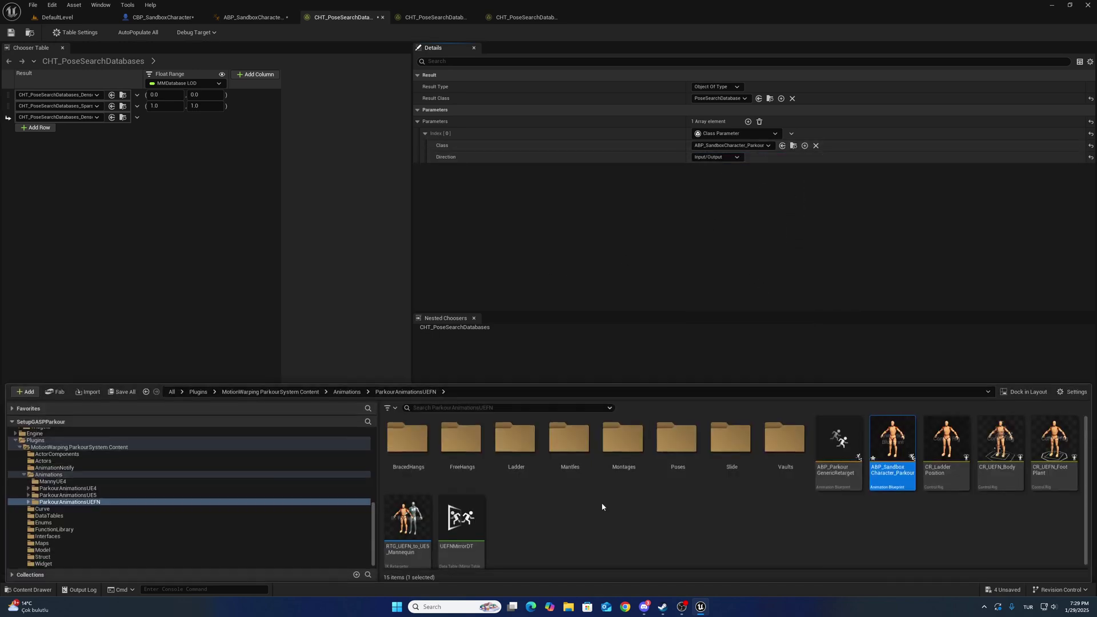
key("ctrl+space")
Set the Dense and Sparse tables' parameter class to ABP_SandboxCharacter_Parkour too.
left_click(32, 590)
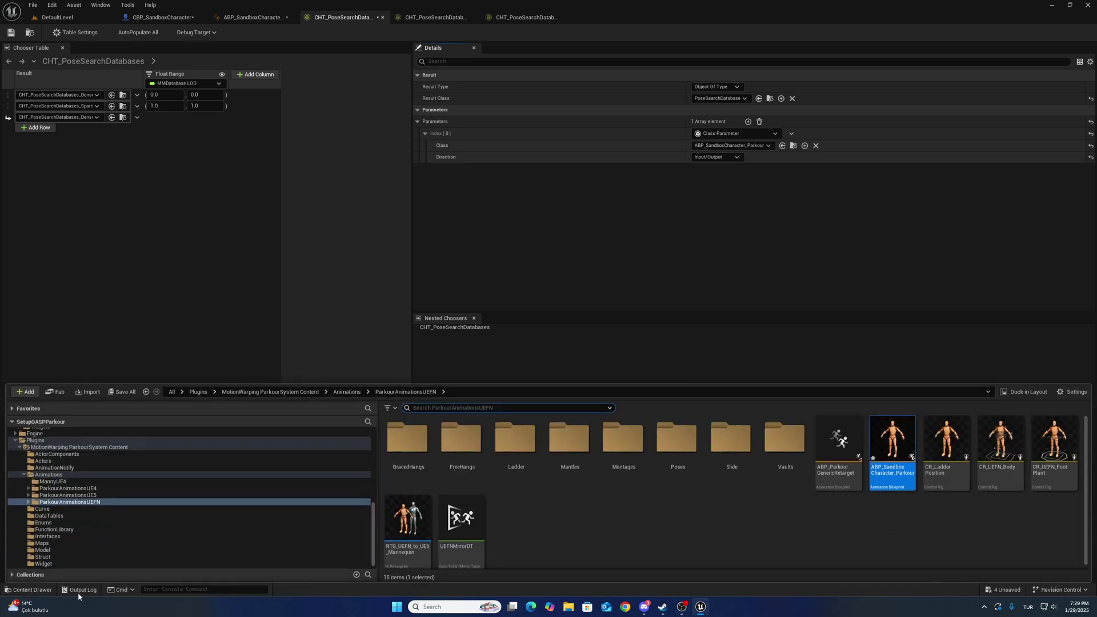
left_click(434, 17)
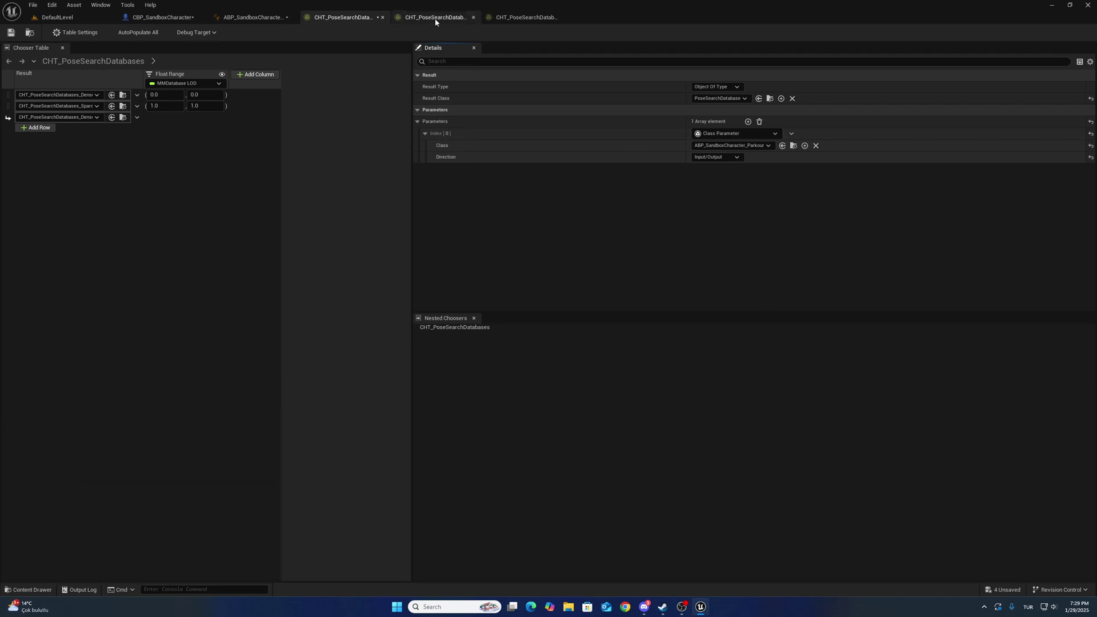
left_click(417, 121)
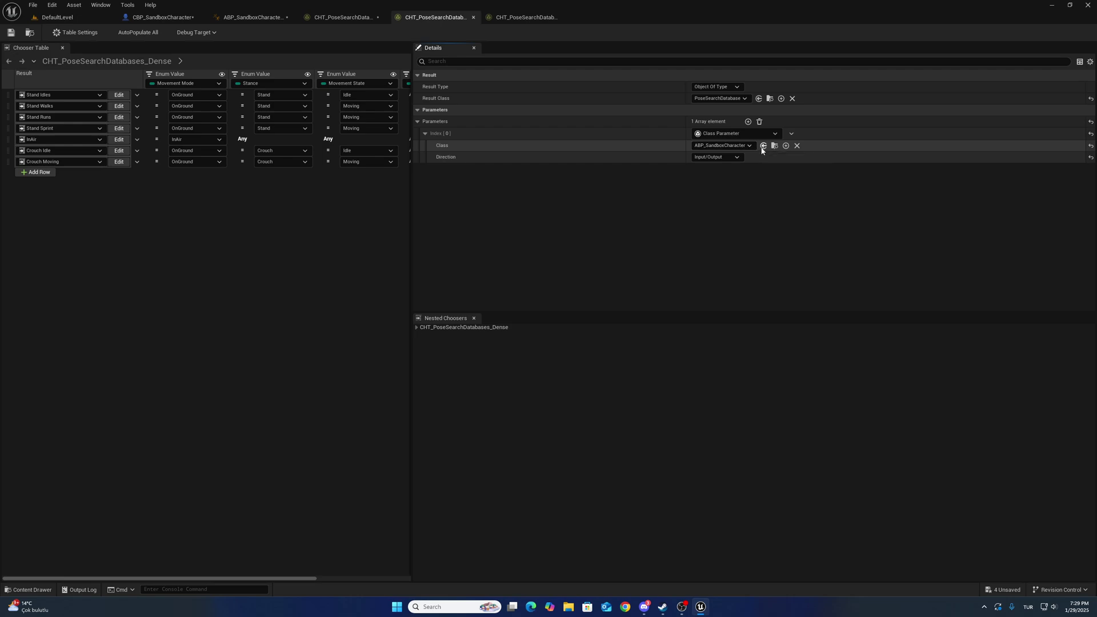
left_click(495, 17)
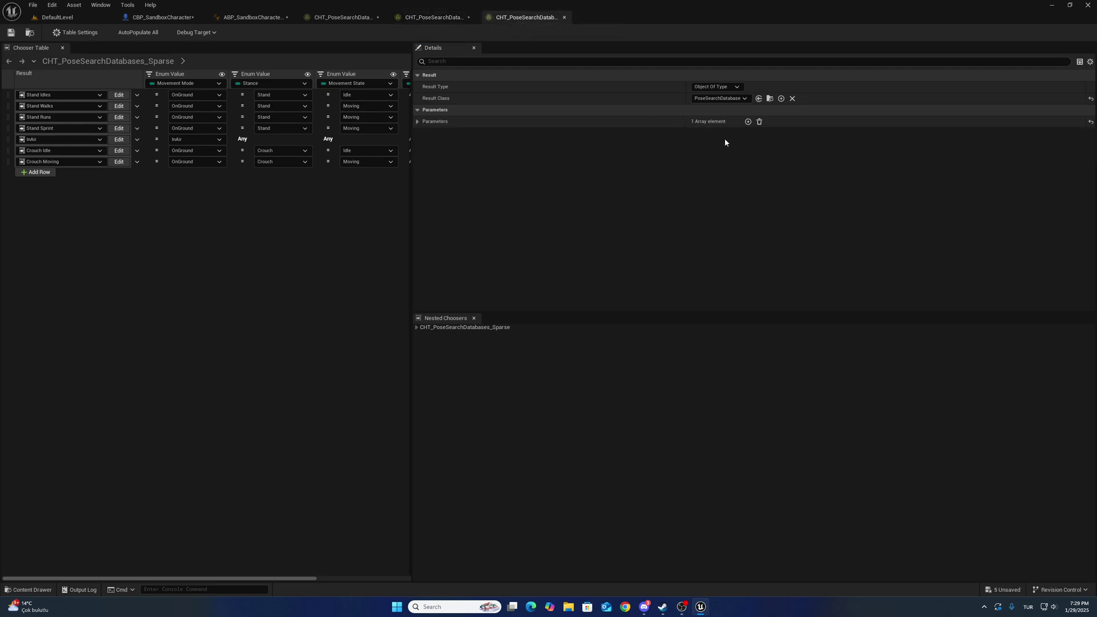
left_click(418, 121)
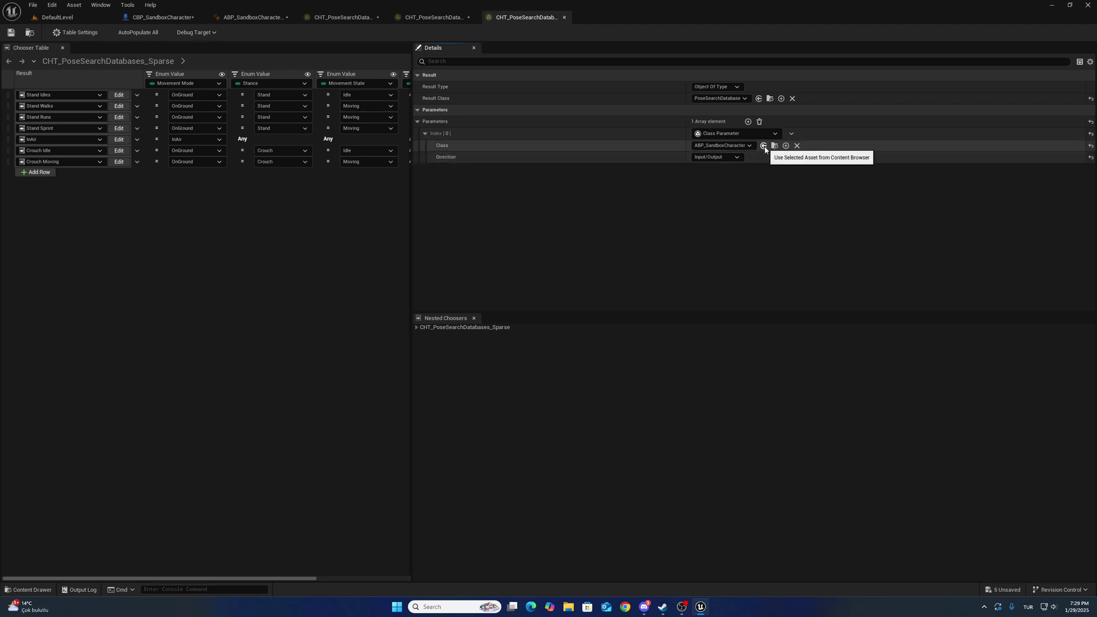
left_click(763, 145)
left_click(352, 16)
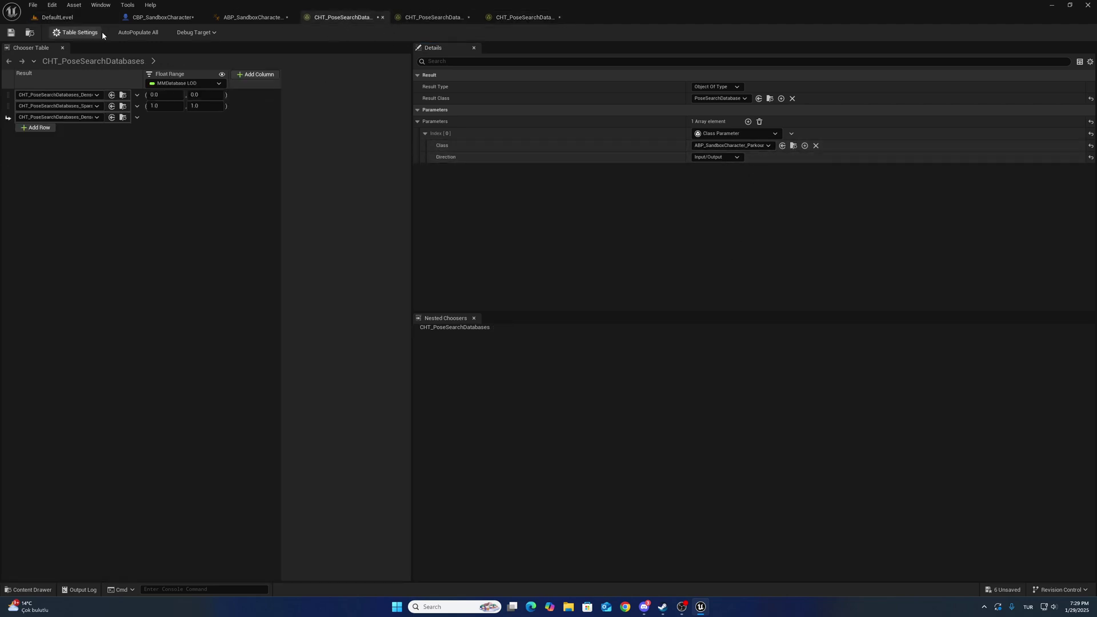
Save all modified assets, then open ABP_SandboxCharacter from the Blueprints folder.
left_click(35, 590)
left_click(121, 391)
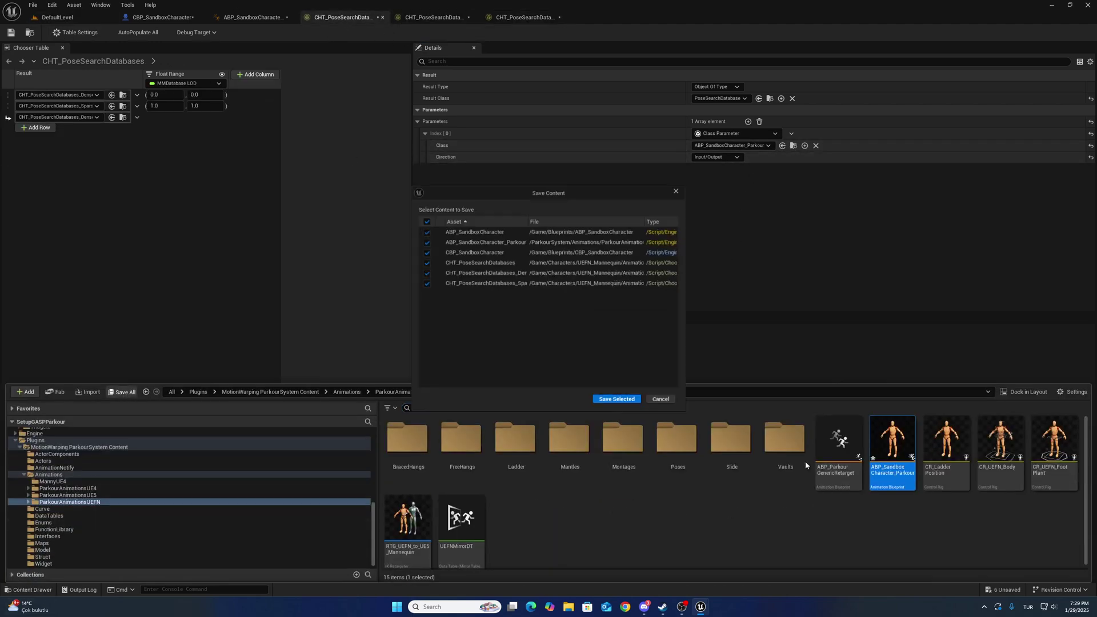
left_click(616, 400)
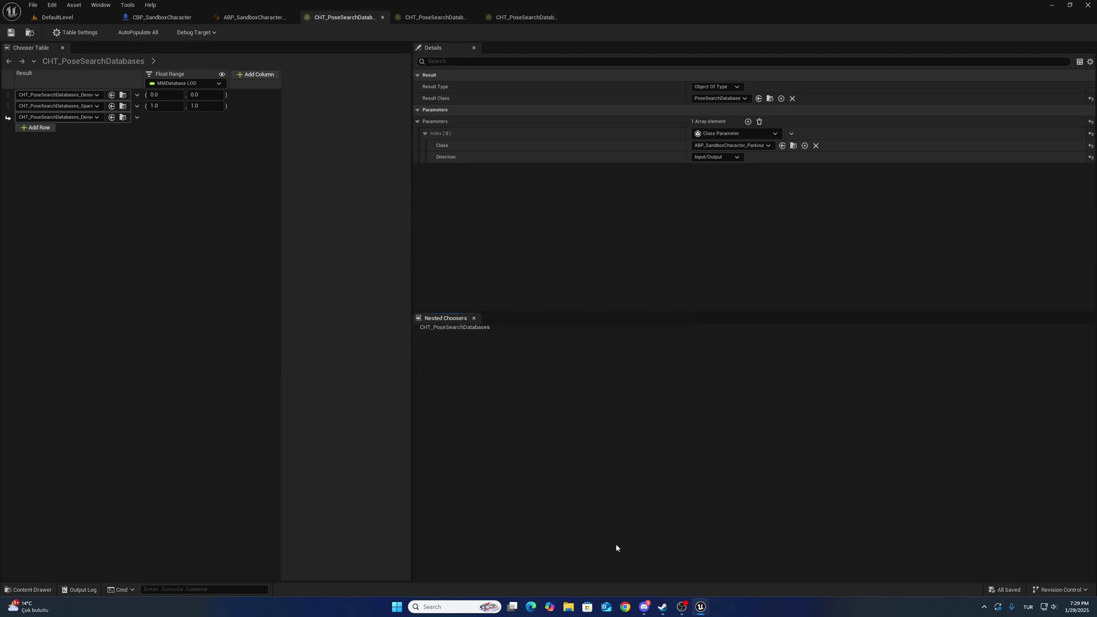
left_click(35, 590)
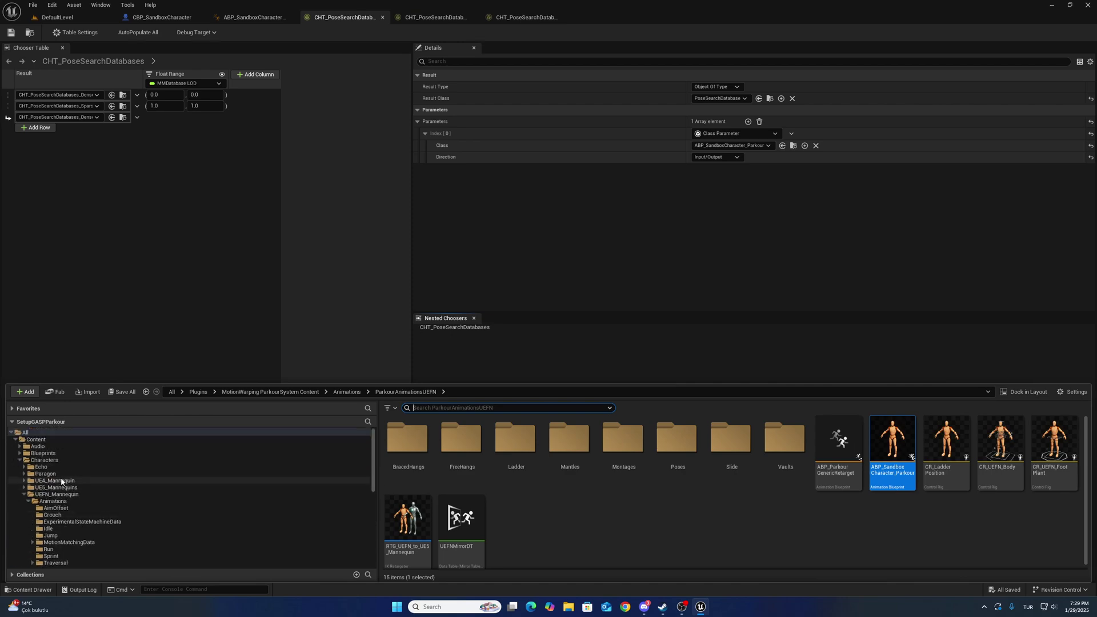
left_click(43, 452)
double_click(657, 446)
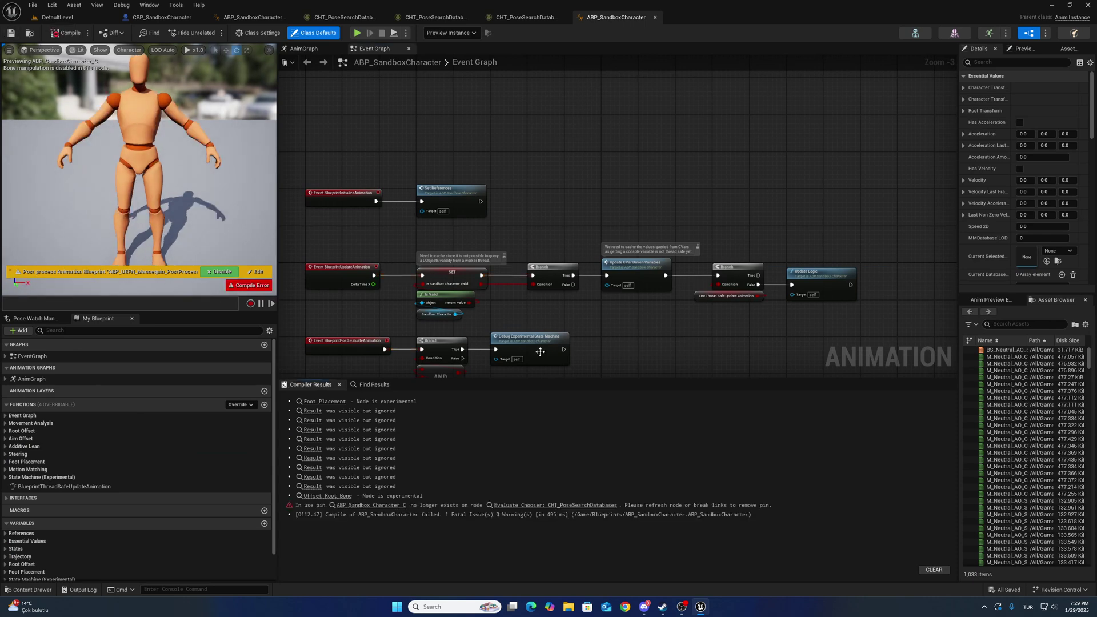
Refresh ABP_SandboxCharacter's Evaluate Chooser node to drop the stale pin, then compile and save.
left_click(360, 506)
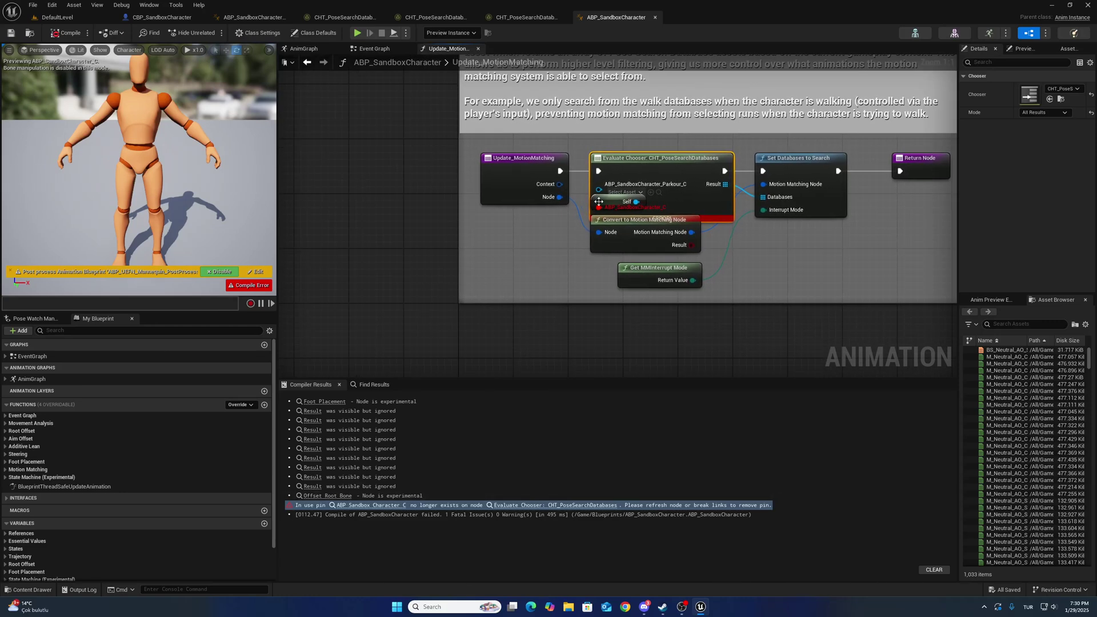
left_click_drag(598, 201, 506, 249)
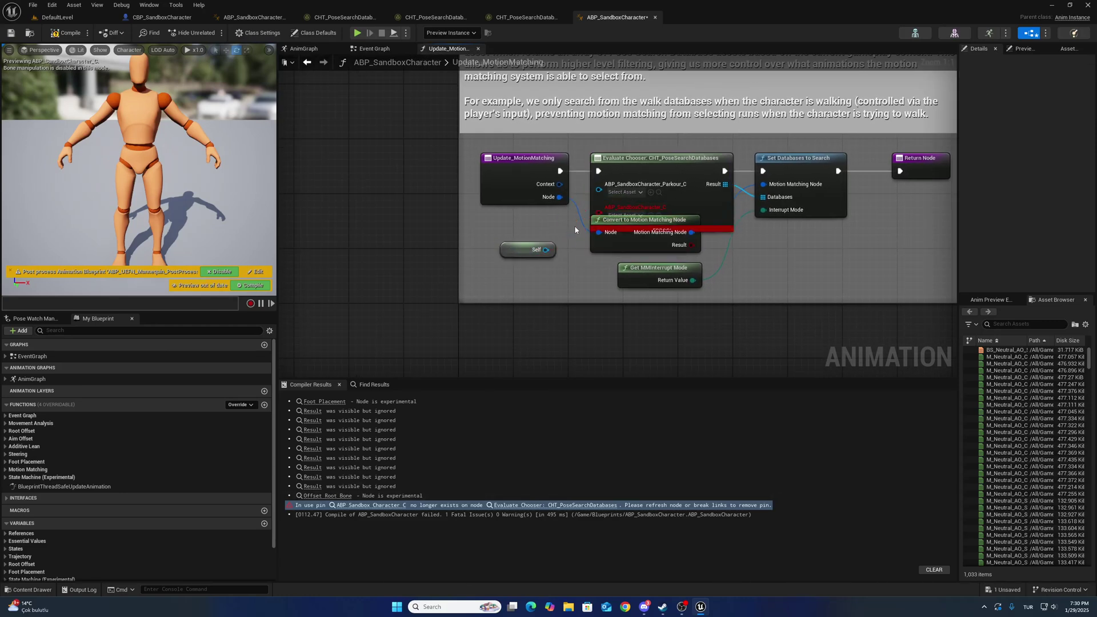
right_click(667, 173)
left_click(704, 244)
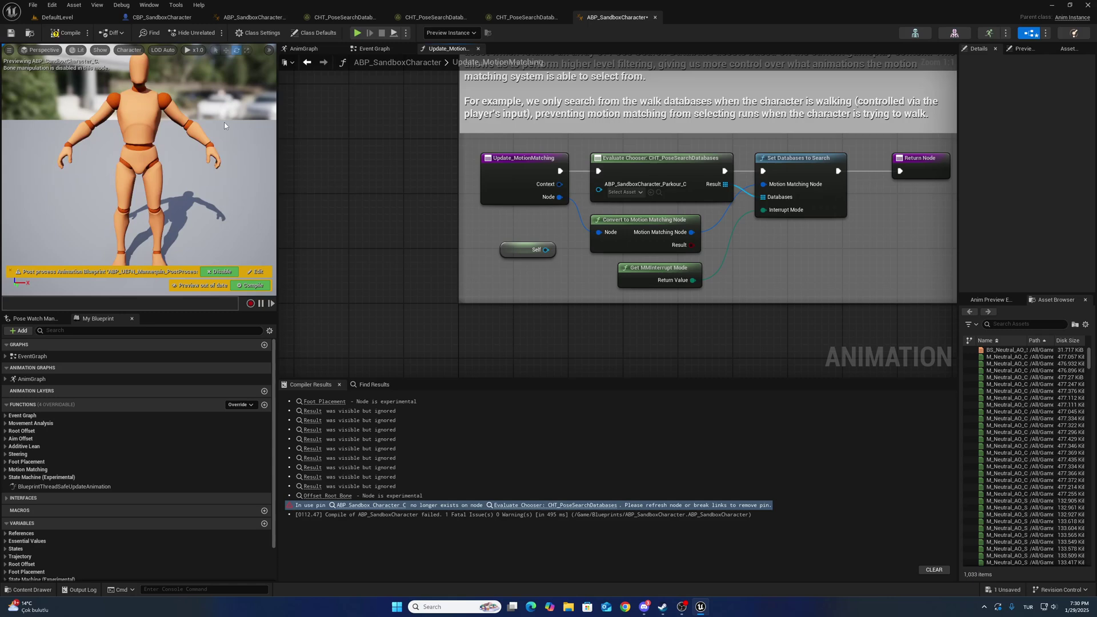
left_click(69, 36)
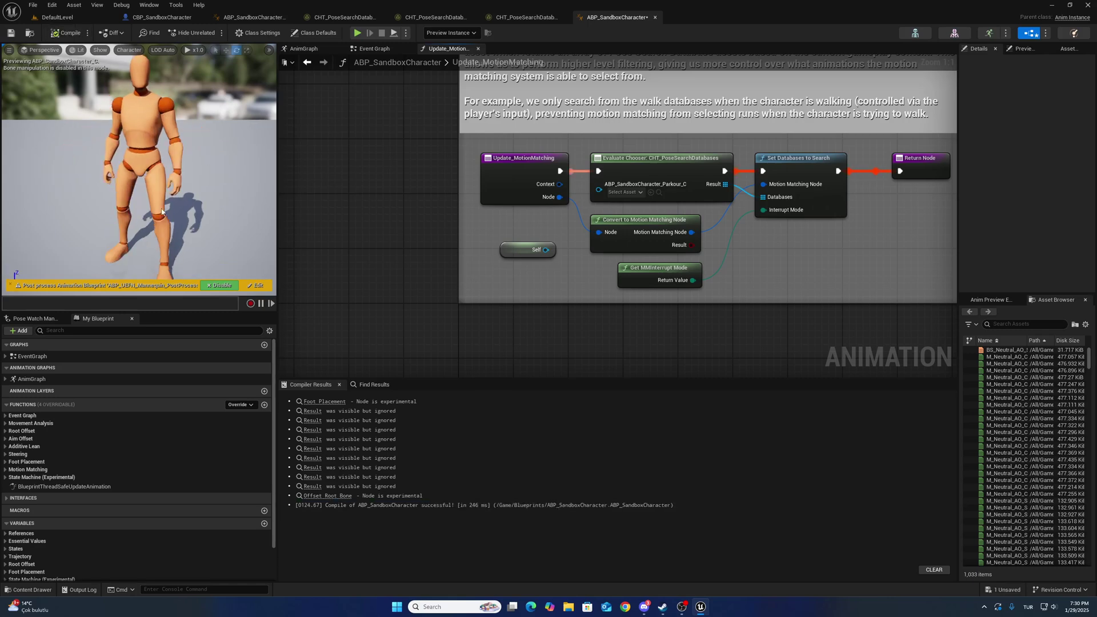
left_click(12, 35)
Widen the Movement Input comment, then delete its vector and Add Movement Input nodes.
left_click(163, 17)
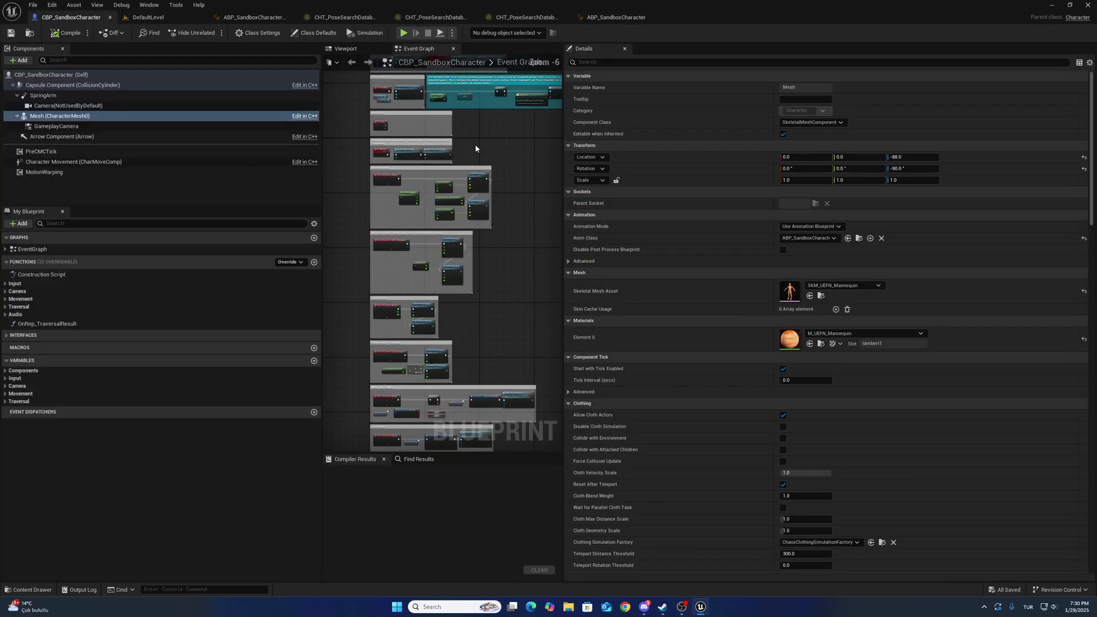
scroll(475, 148, "down", 1)
left_click_drag(563, 164, 794, 163)
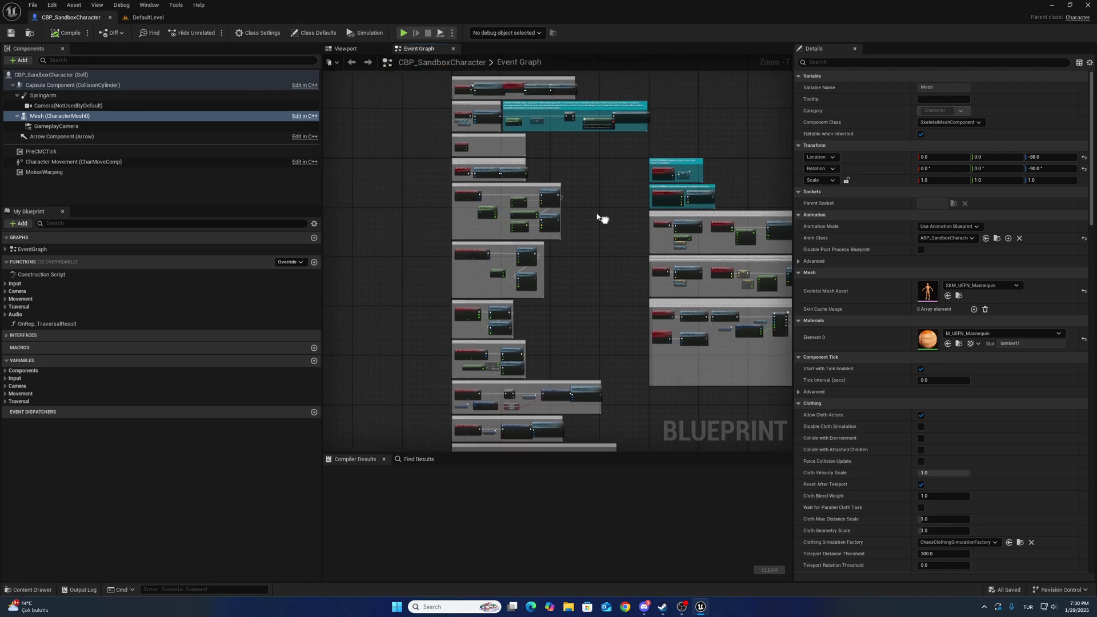
scroll(510, 145, "up", 5)
scroll(503, 144, "down", 1)
mouse_move(642, 180)
right_mouse_down()
mouse_move(629, 134)
mouse_move(607, 130)
right_mouse_up()
right_click_drag(687, 166, 605, 200)
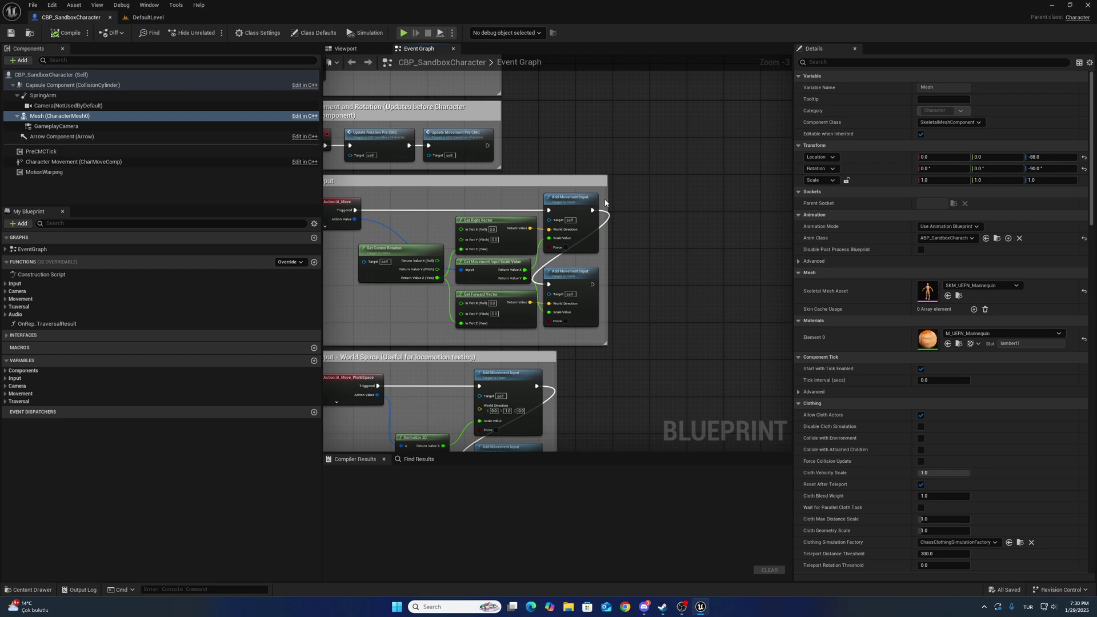
left_click_drag(607, 202, 719, 205)
right_click_drag(507, 292, 525, 226)
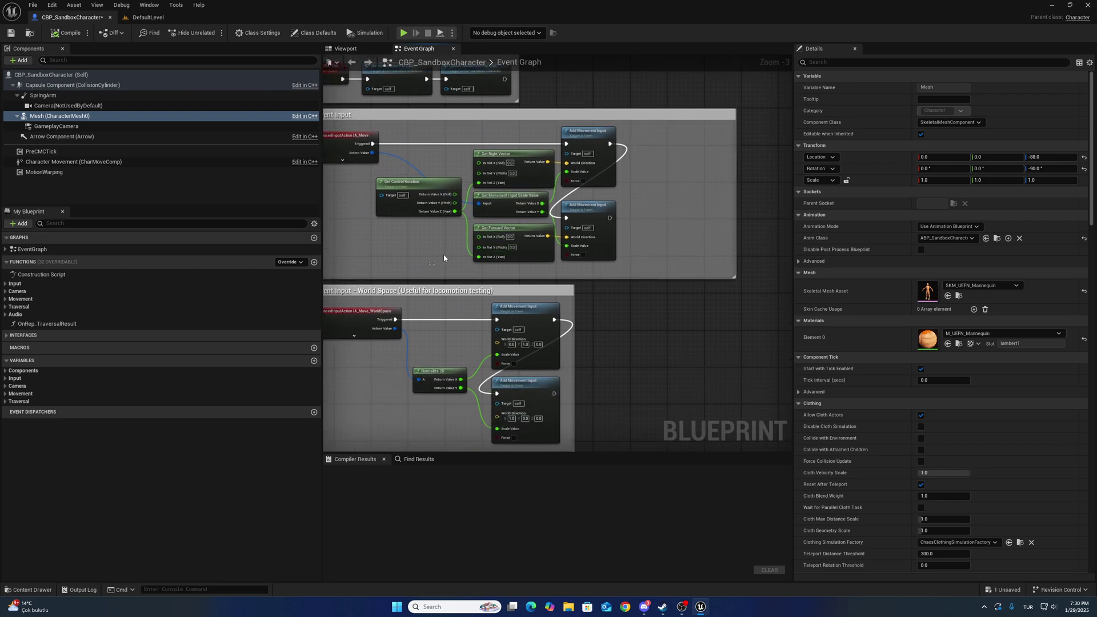
left_click_drag(444, 254, 638, 140)
key("Delete")
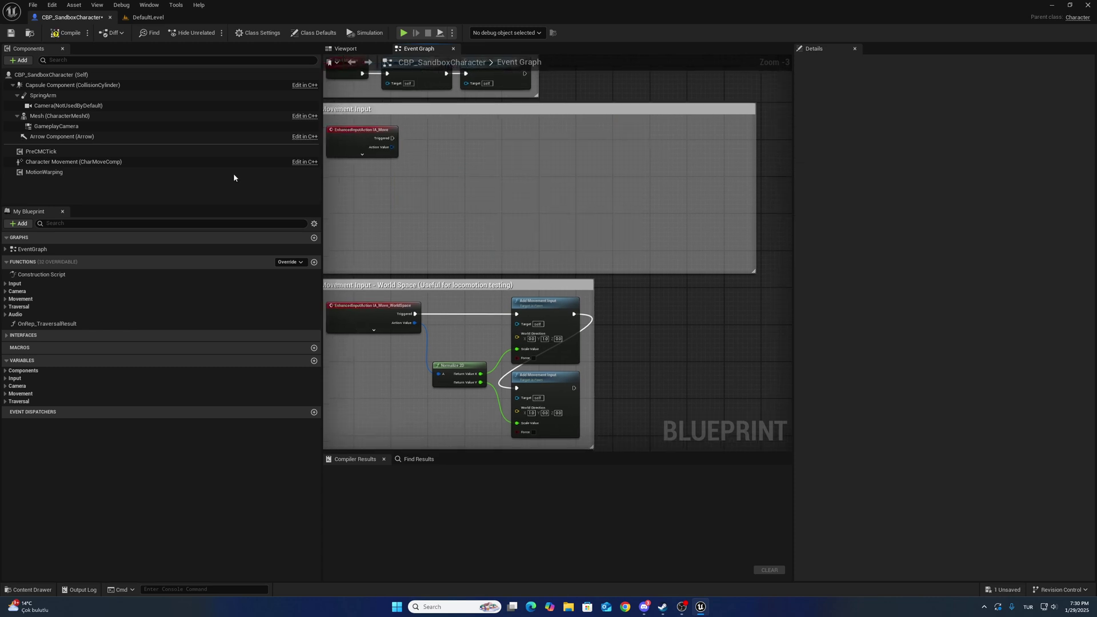
Add a Parkour Component and an Add Movement Input node driven by the move event's Triggered pin.
left_click(23, 60)
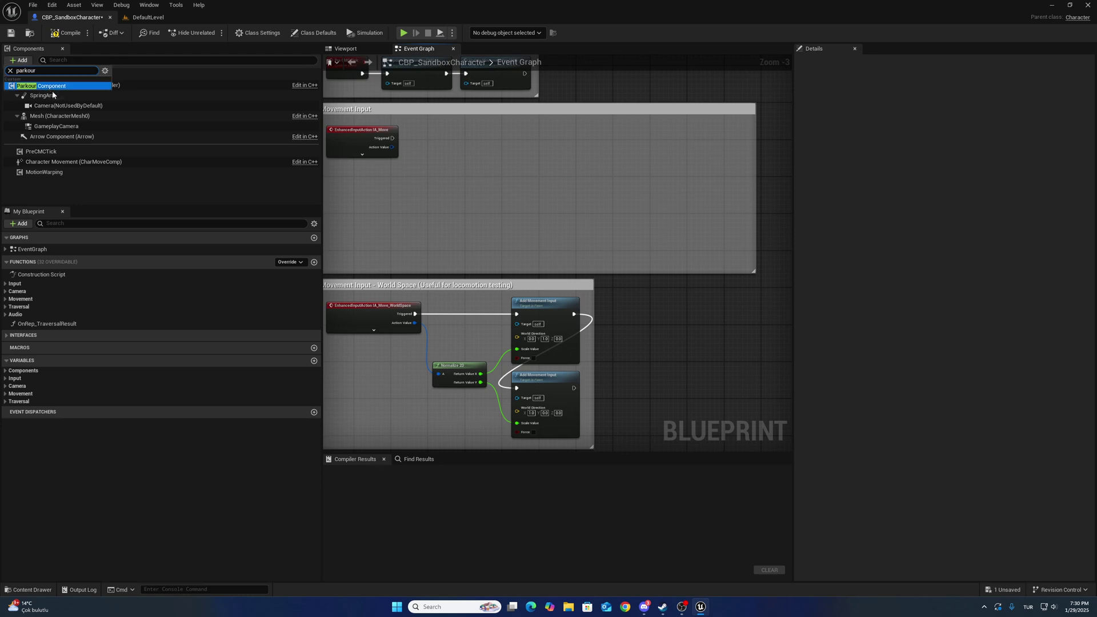
left_click(51, 86)
left_click(81, 189)
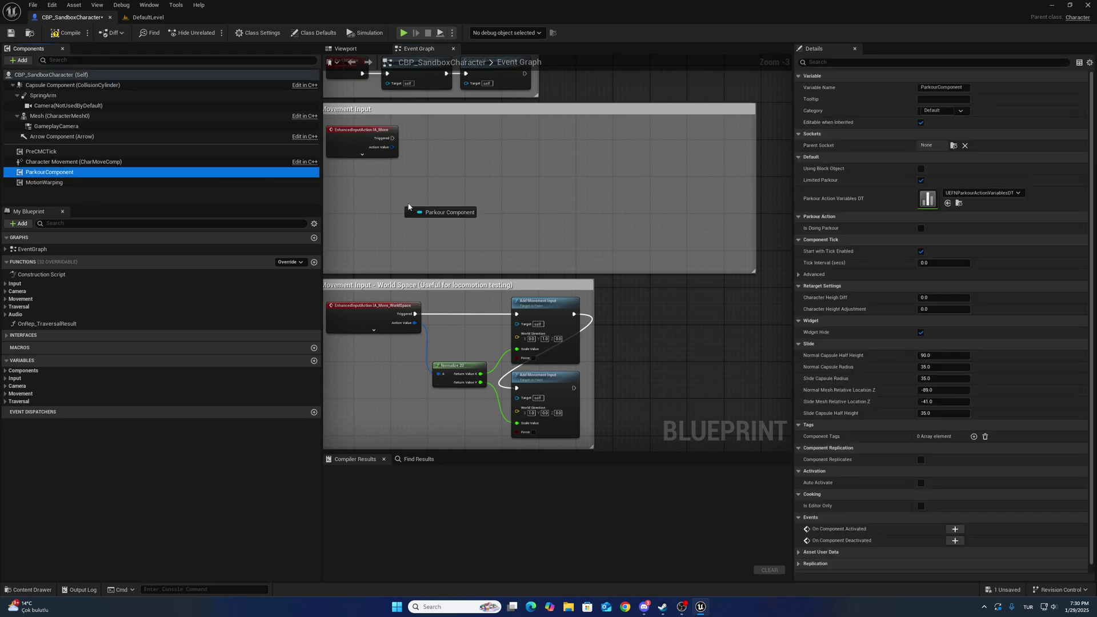
mouse_move(49, 172)
left_mouse_down()
mouse_move(403, 196)
mouse_move(476, 164)
left_mouse_up()
type("dd")
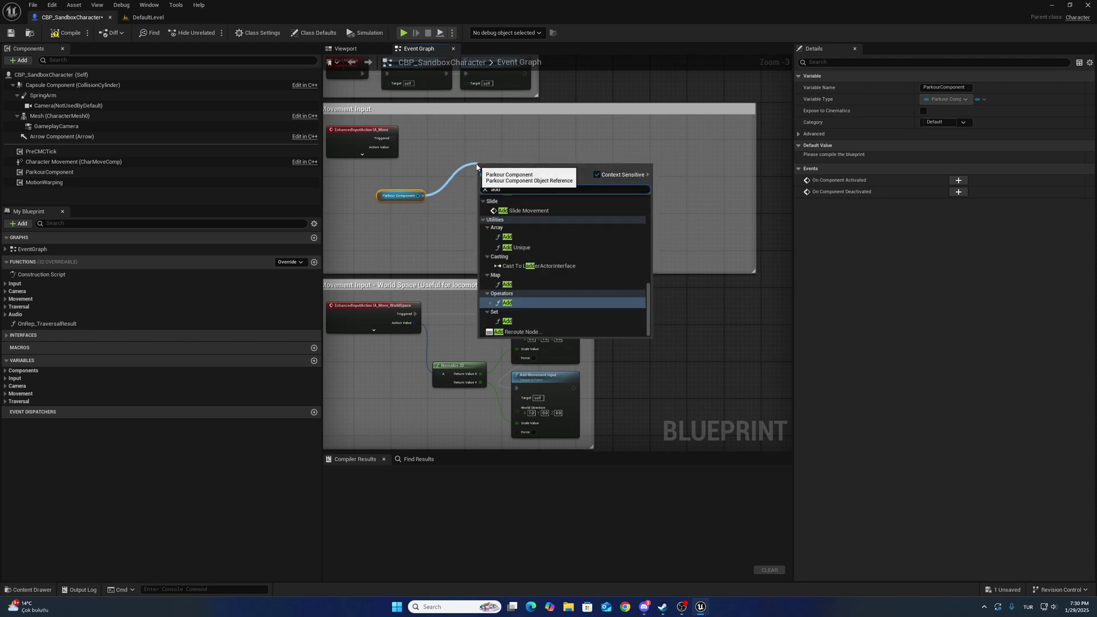
type(" movement")
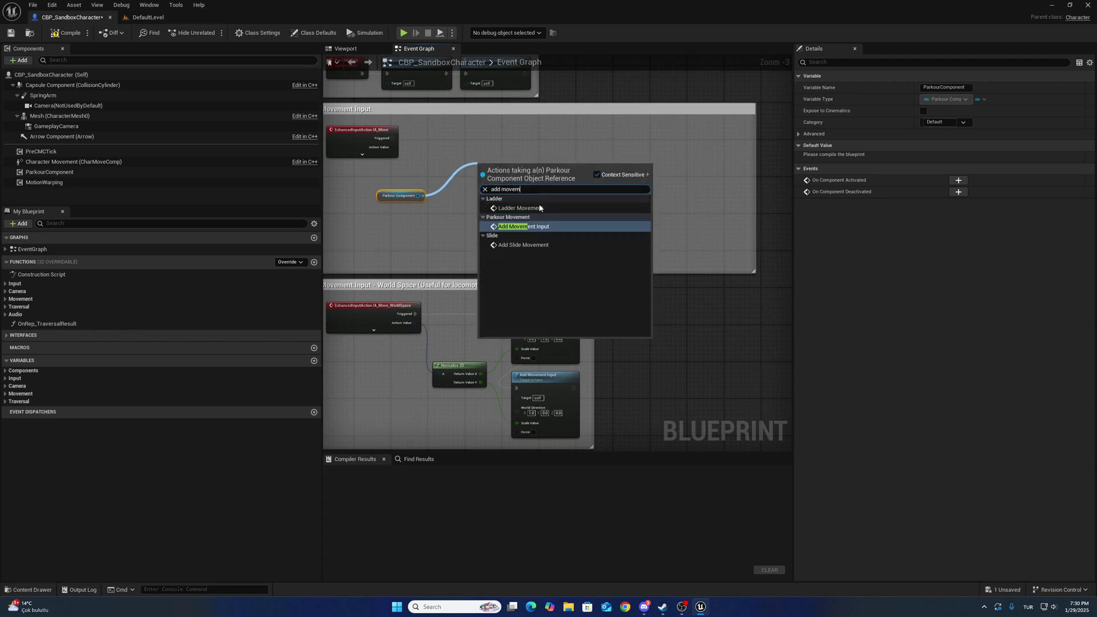
left_click(541, 208)
left_click_drag(508, 180, 533, 141)
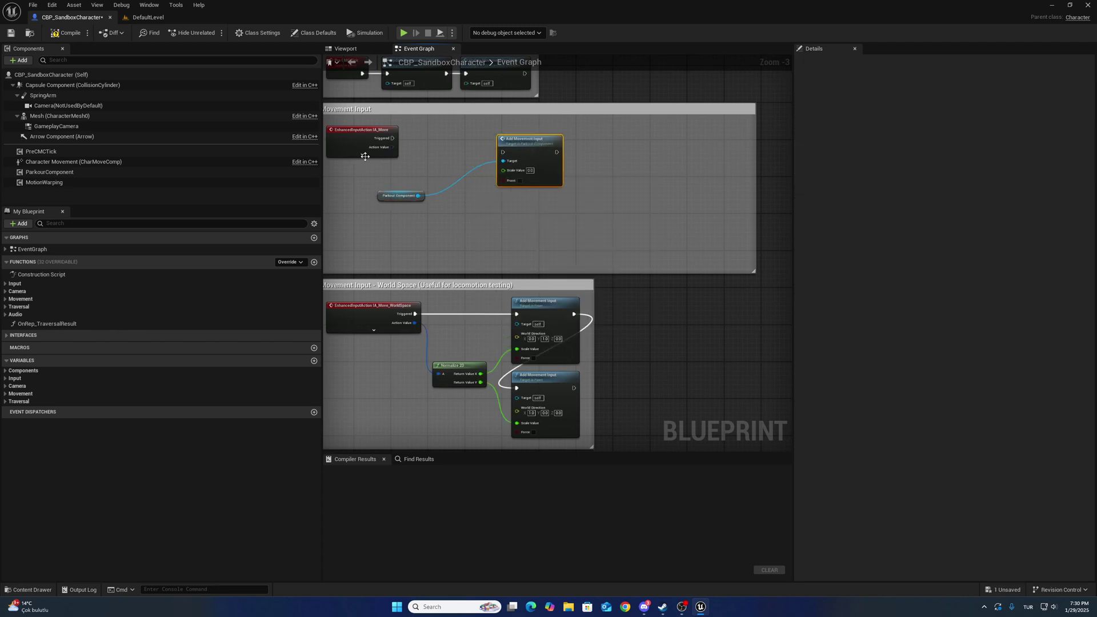
left_click(365, 156)
mouse_move(393, 139)
left_mouse_down()
mouse_move(504, 154)
mouse_move(532, 130)
left_mouse_up()
left_click(361, 217)
left_click(362, 157)
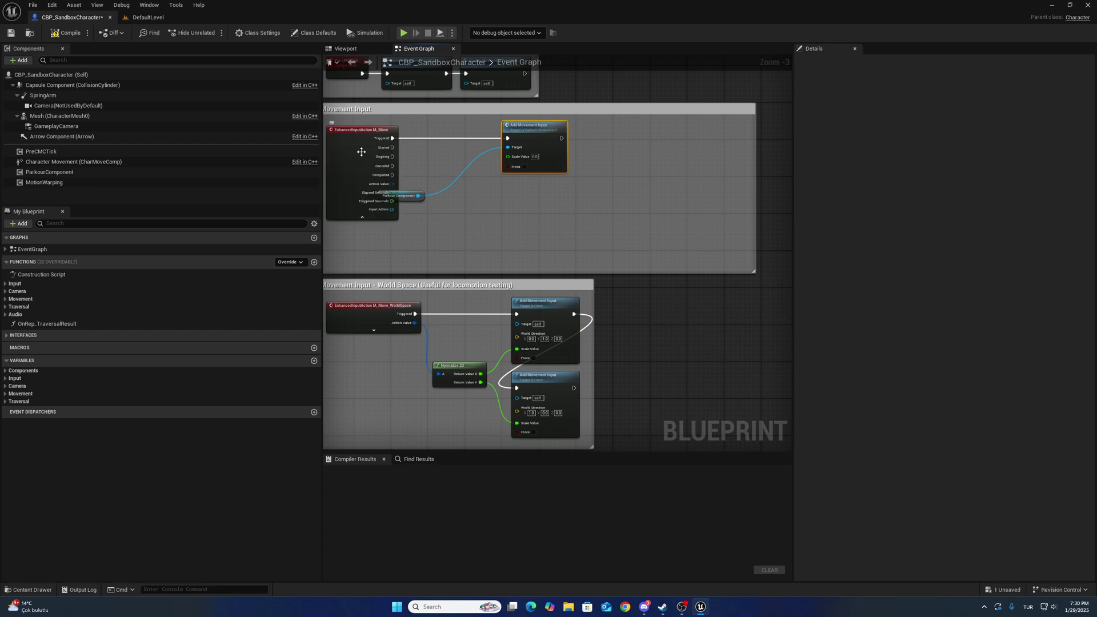
Split Action Value into X and Y, and feed Y into a duplicated Add Movement Input.
right_click(394, 186)
left_click(424, 219)
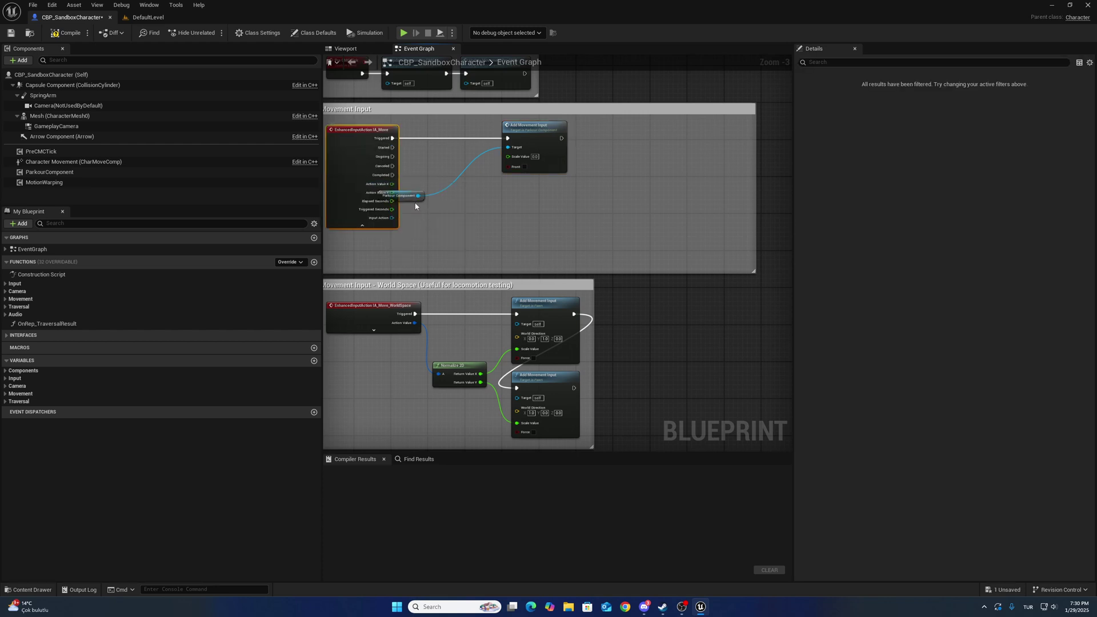
mouse_move(50, 171)
left_mouse_down()
mouse_move(437, 211)
mouse_move(509, 156)
left_mouse_up()
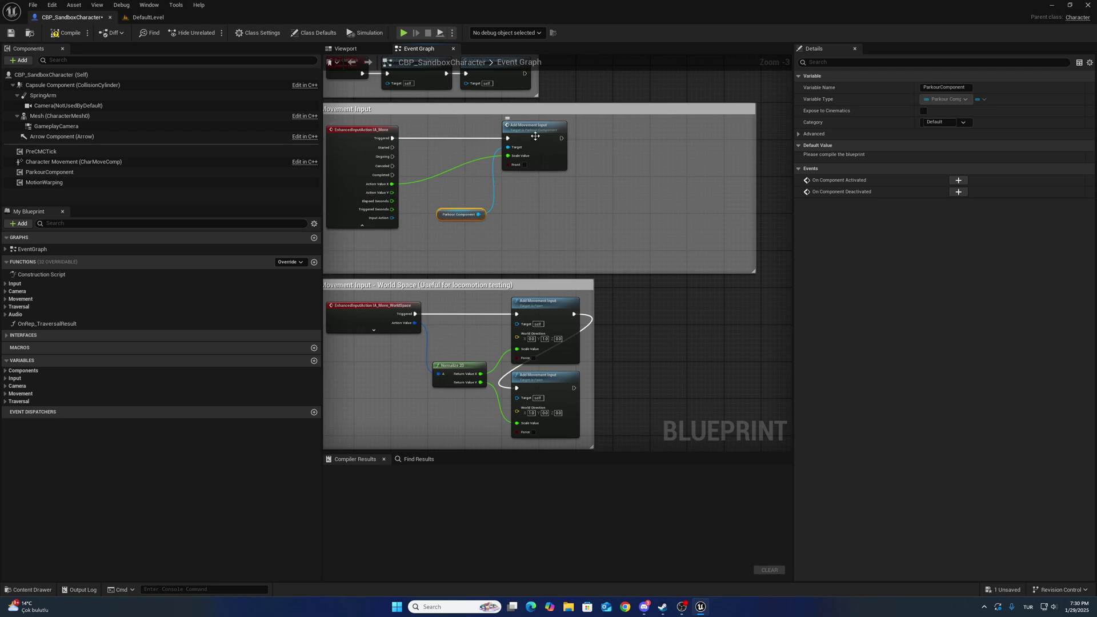
left_click(535, 136, "ctrl")
key("ctrl+c")
key("ctrl+v")
left_click_drag(583, 181, 568, 223)
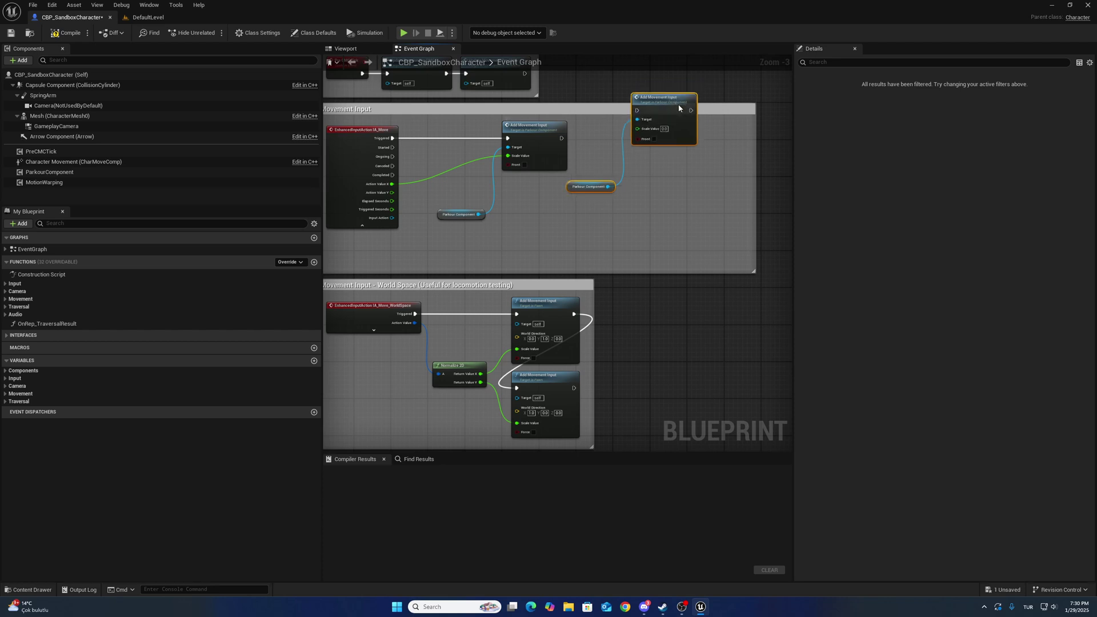
left_click(568, 224)
key("Delete")
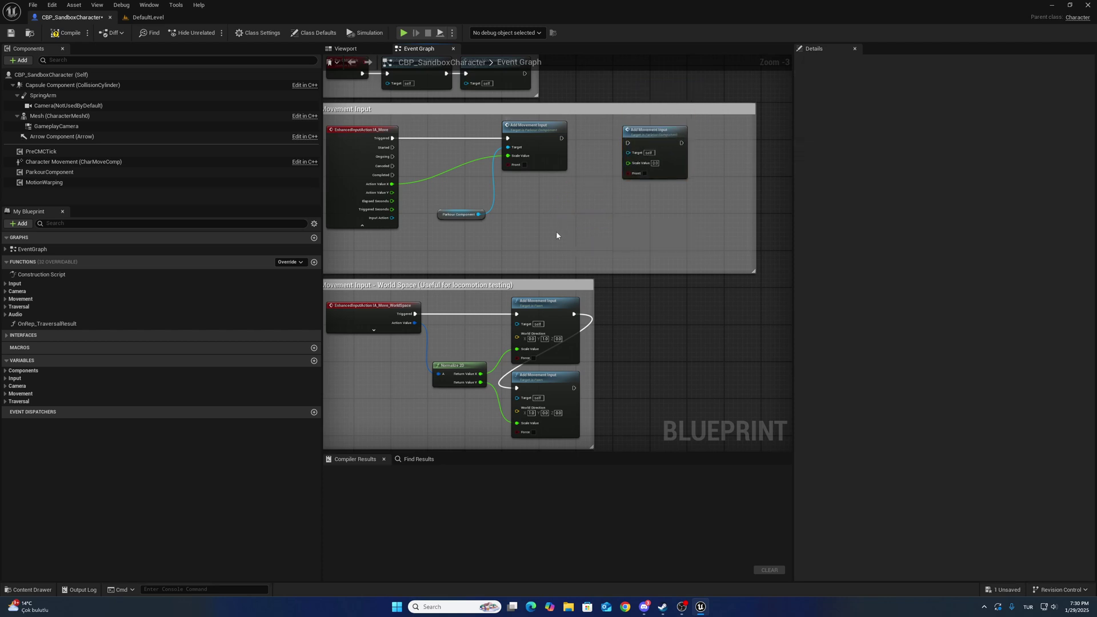
mouse_move(478, 214)
left_mouse_down()
mouse_move(630, 153)
mouse_move(646, 129)
left_mouse_up()
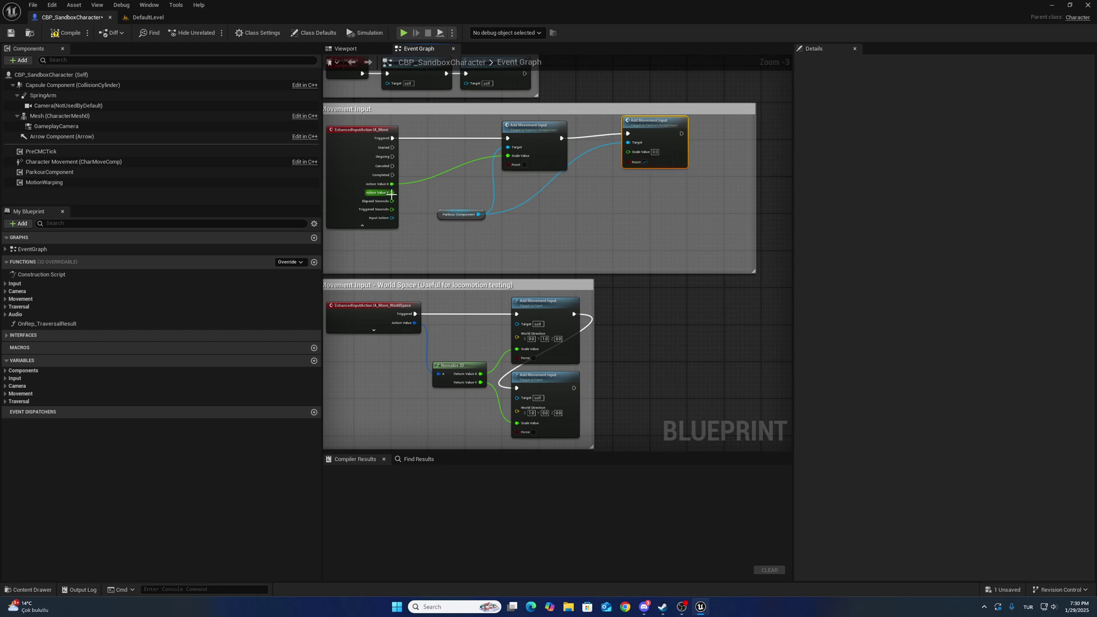
left_click_drag(391, 193, 623, 155)
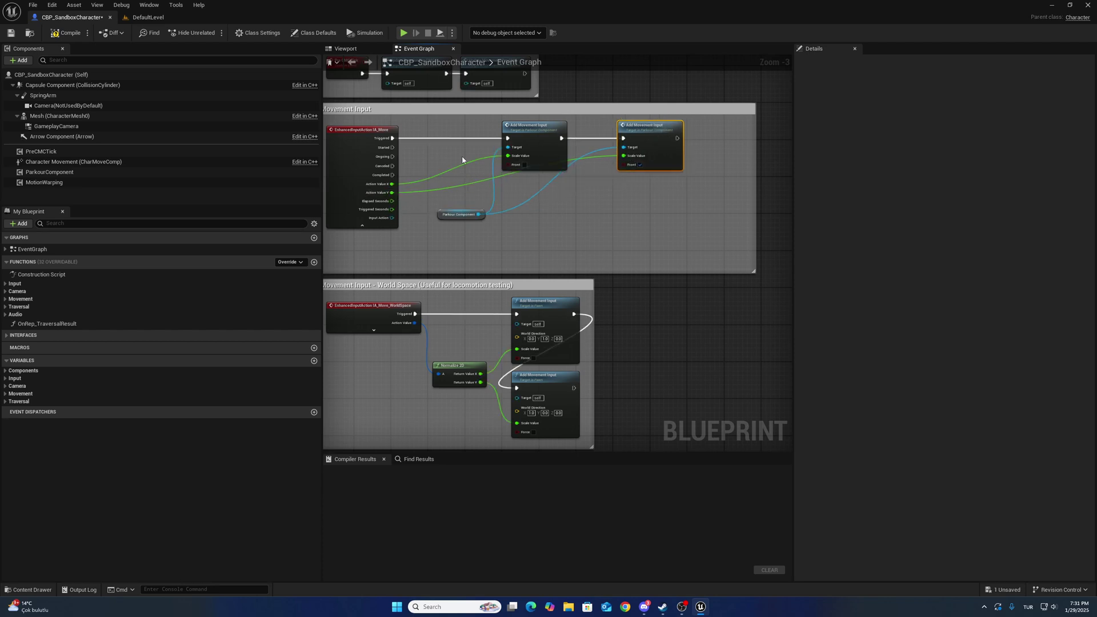
Call the Parkour Component's Reset Movement from the move input's Completed pin.
left_click_drag(392, 170, 508, 227)
type("re")
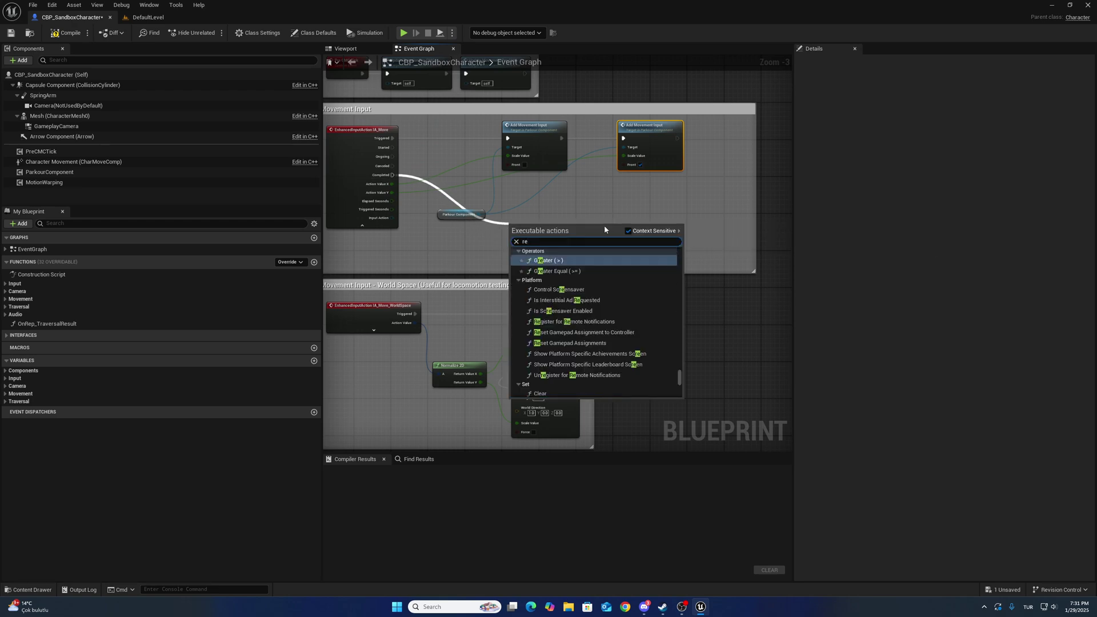
type("set move")
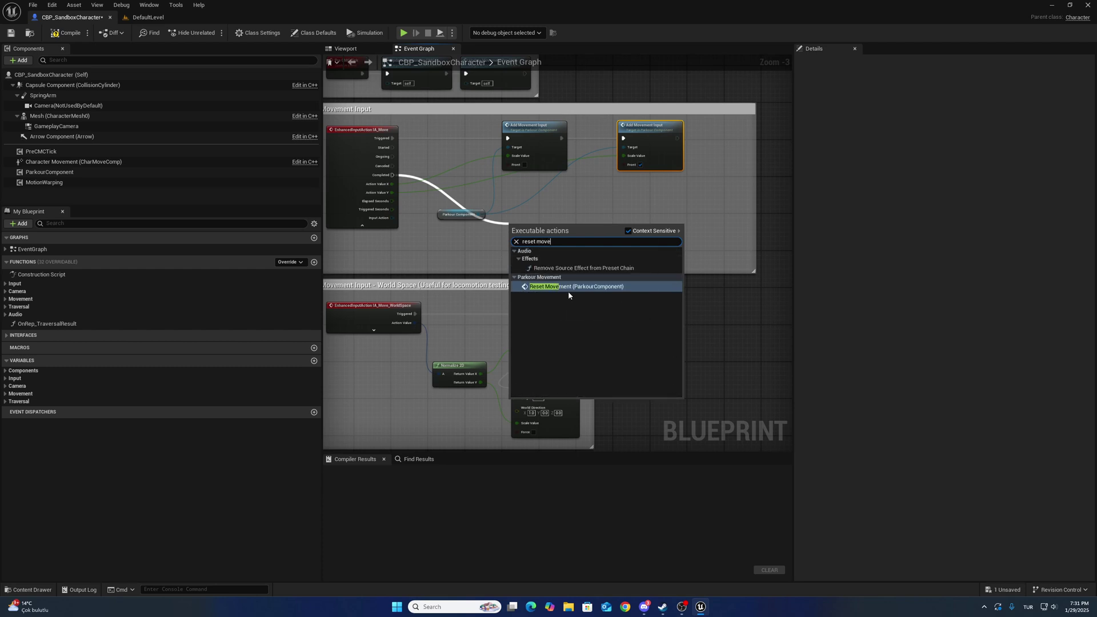
left_click(573, 286)
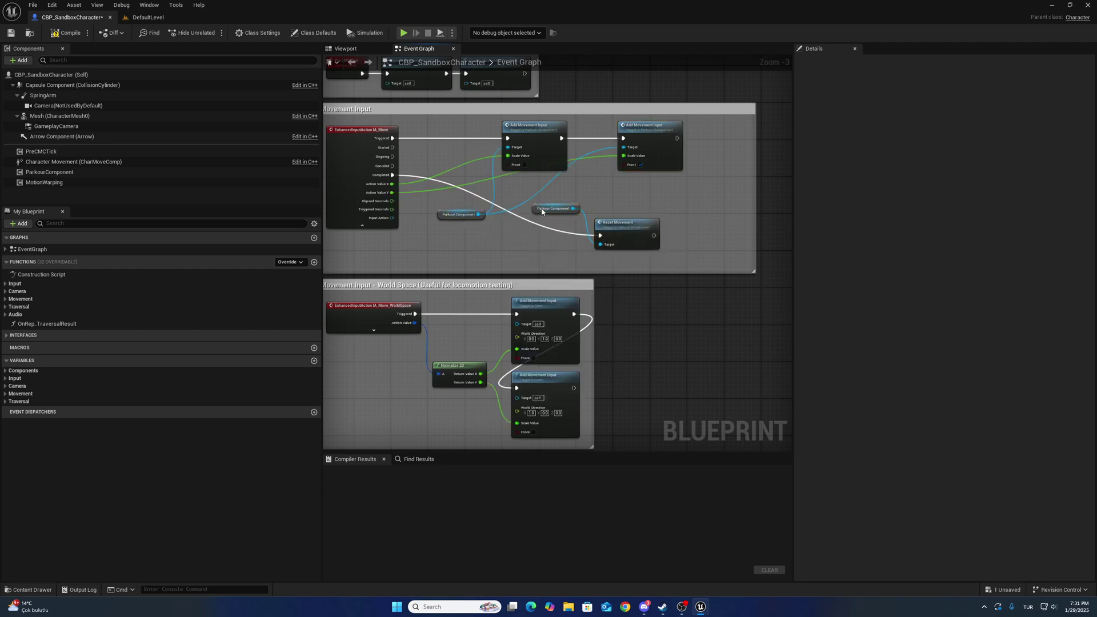
left_click(555, 209)
key("Delete")
mouse_move(479, 214)
left_mouse_down()
mouse_move(600, 246)
mouse_move(553, 225)
left_mouse_up()
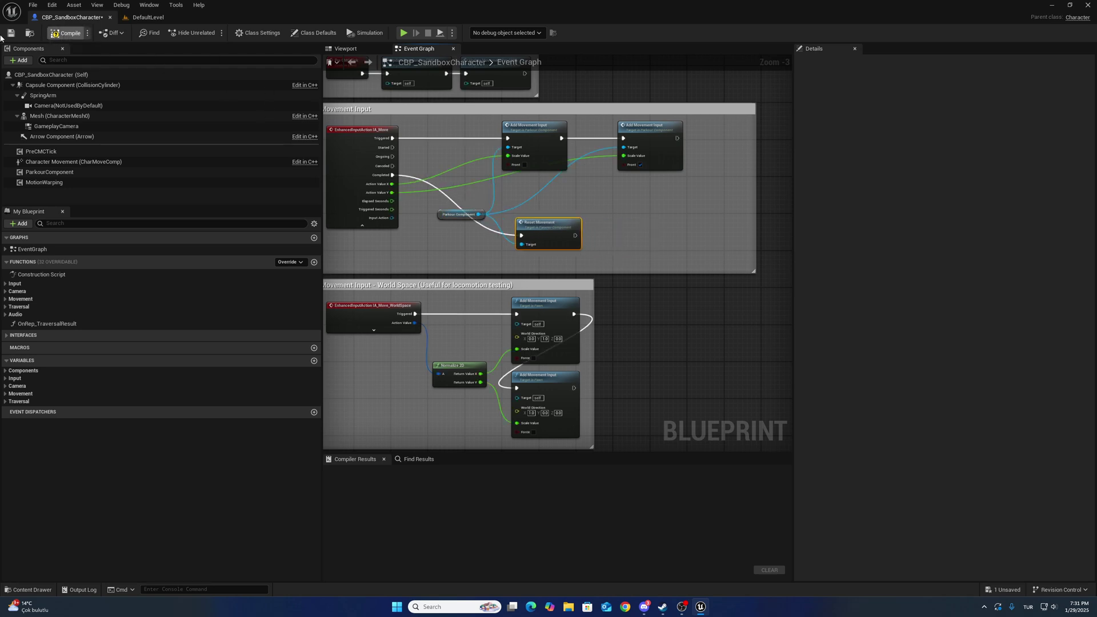
Move the old traversal nodes out of the Jump / Traversal Input comment.
mouse_move(481, 252)
right_mouse_down()
mouse_move(483, 202)
mouse_move(639, 200)
right_mouse_up()
scroll(484, 202, "down", 4)
scroll(638, 199, "up", 5)
scroll(638, 200, "down", 2)
right_click_drag(490, 190, 409, 234)
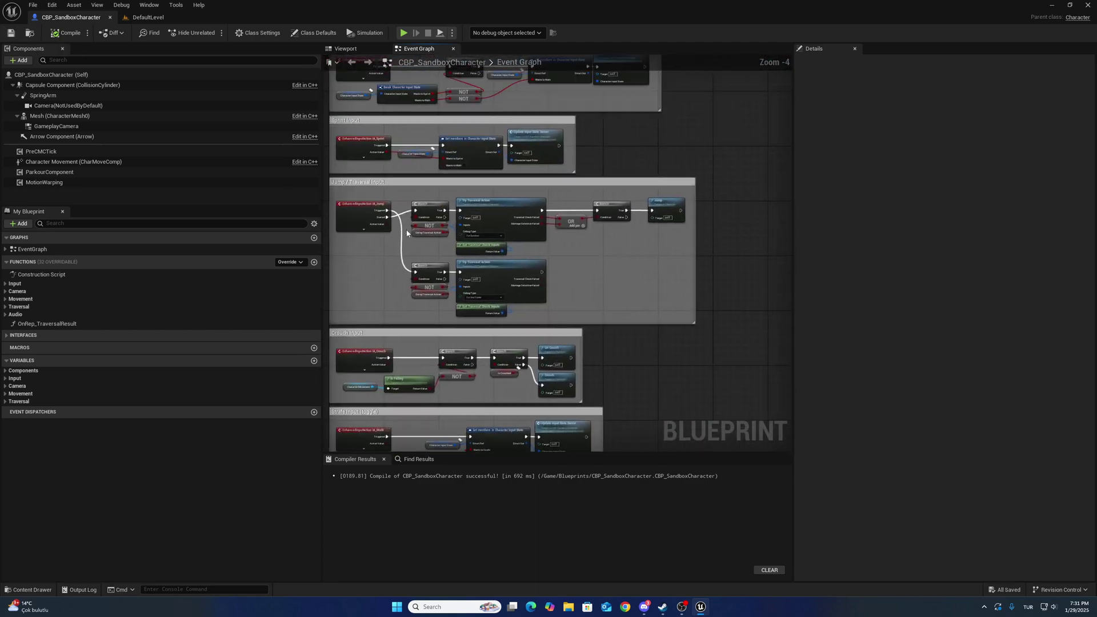
scroll(396, 260, "down", 2)
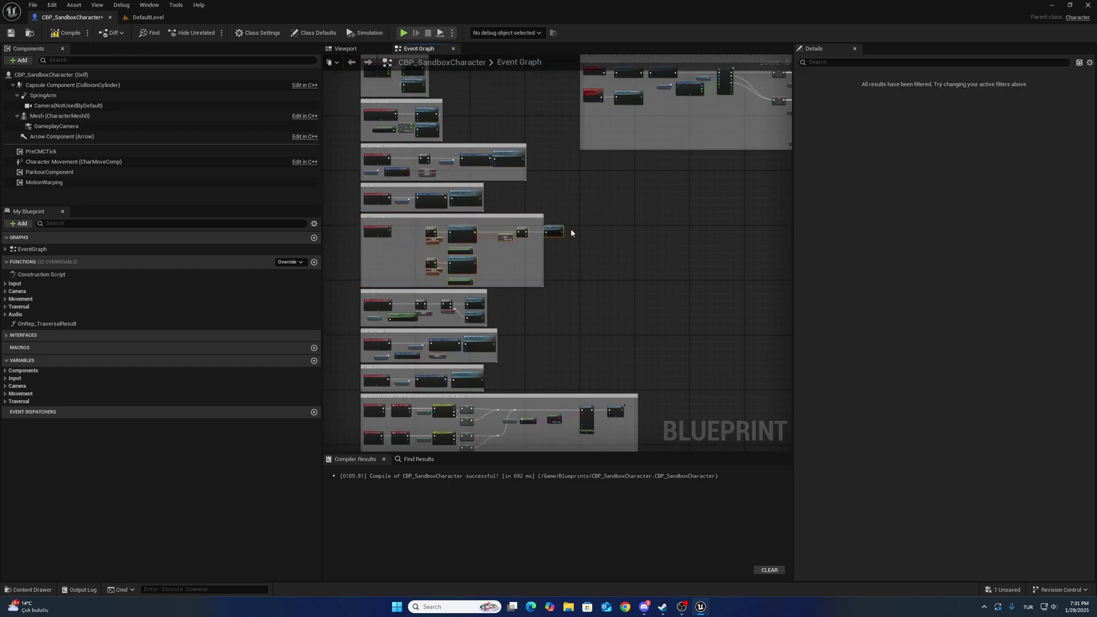
left_click_drag(534, 230, 682, 228)
scroll(503, 237, "up", 4)
scroll(504, 237, "down", 3)
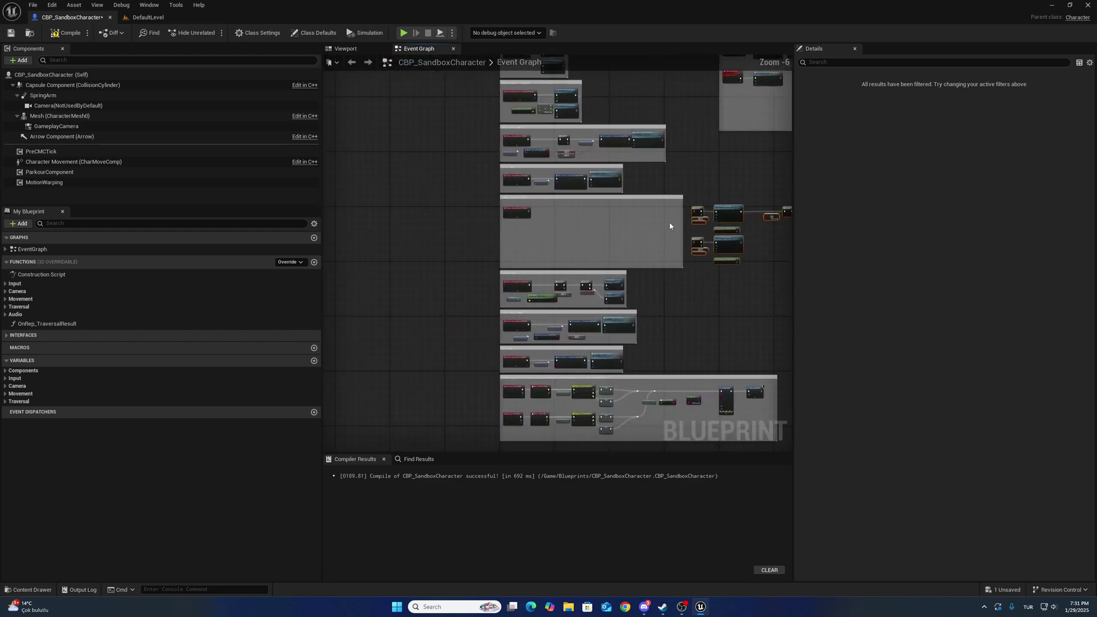
scroll(537, 232, "up", 6)
Have IA_Jump Started call Parkour Action, with ParkourComponent as its target.
left_click(408, 259)
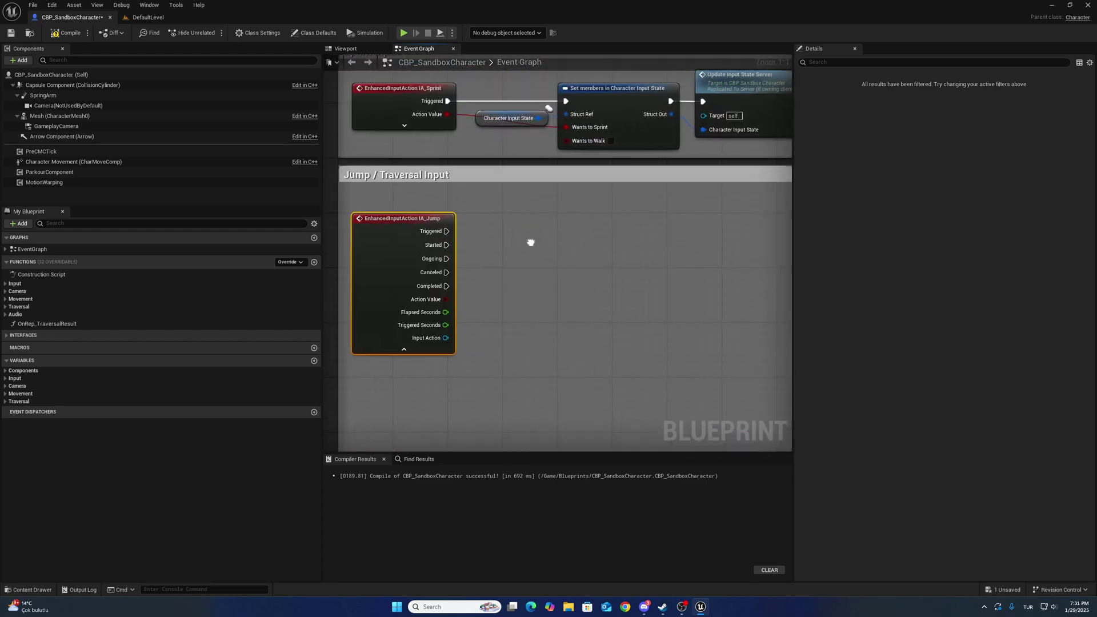
right_click_drag(529, 239, 481, 219)
mouse_move(39, 171)
left_mouse_down()
mouse_move(445, 288)
mouse_move(561, 243)
left_mouse_up()
type("parkour")
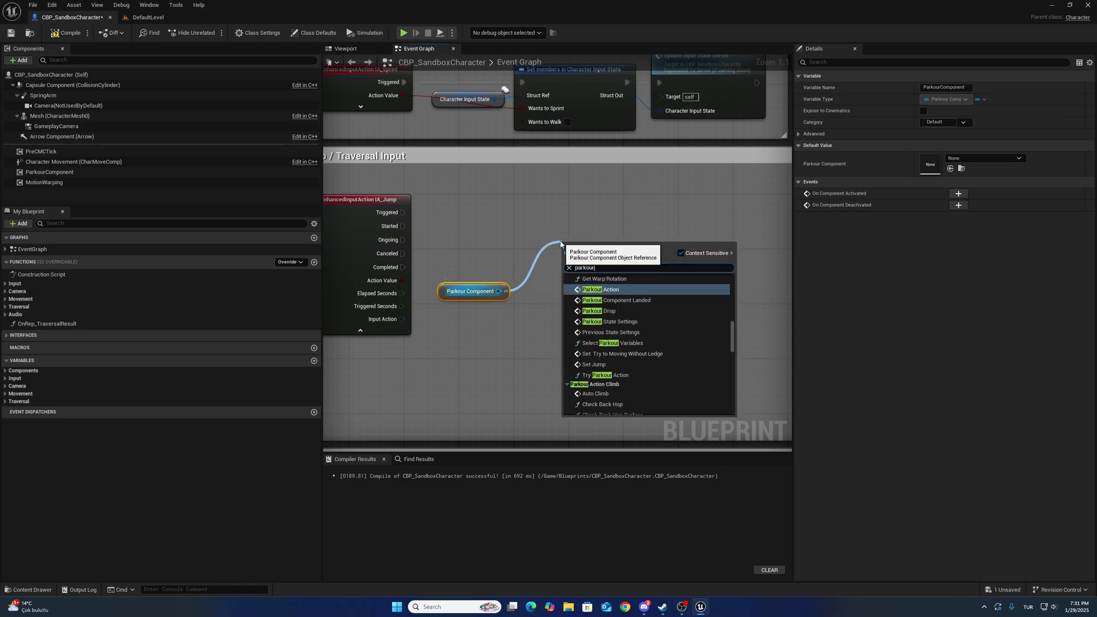
type(" acc")
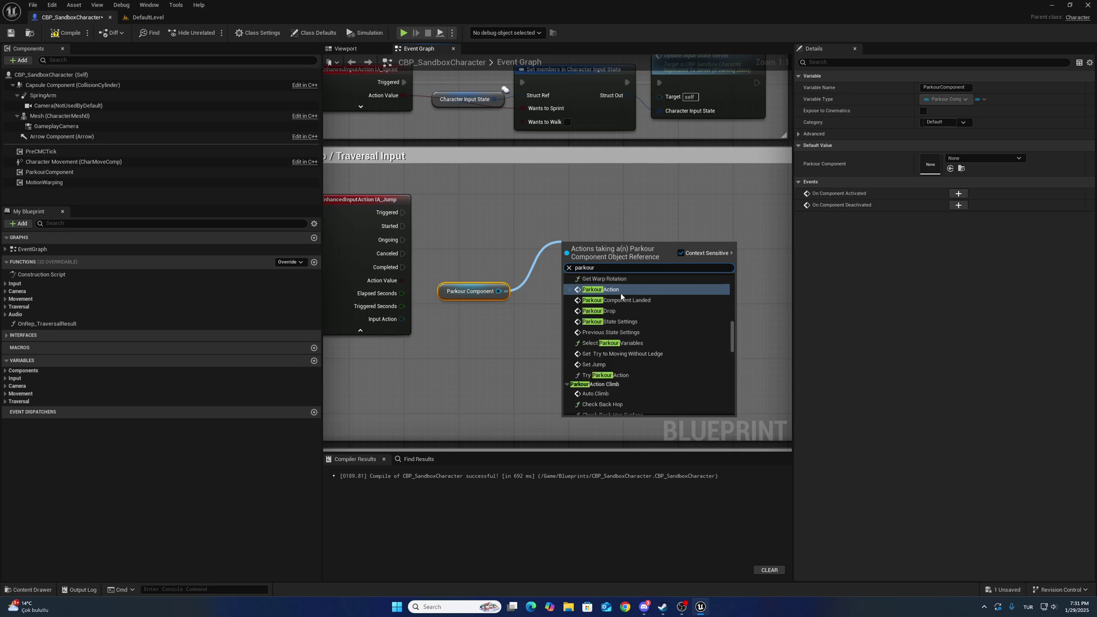
key("Return")
left_click_drag(612, 231, 613, 206)
left_click_drag(472, 290, 534, 270)
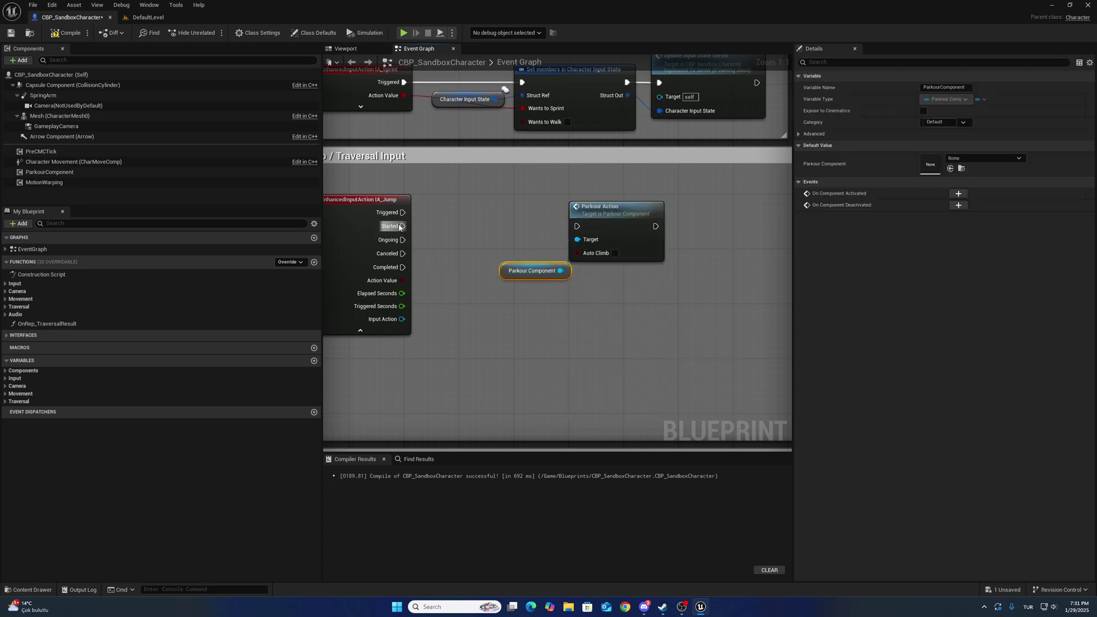
mouse_move(401, 225)
left_mouse_down()
mouse_move(576, 226)
mouse_move(607, 206)
left_mouse_up()
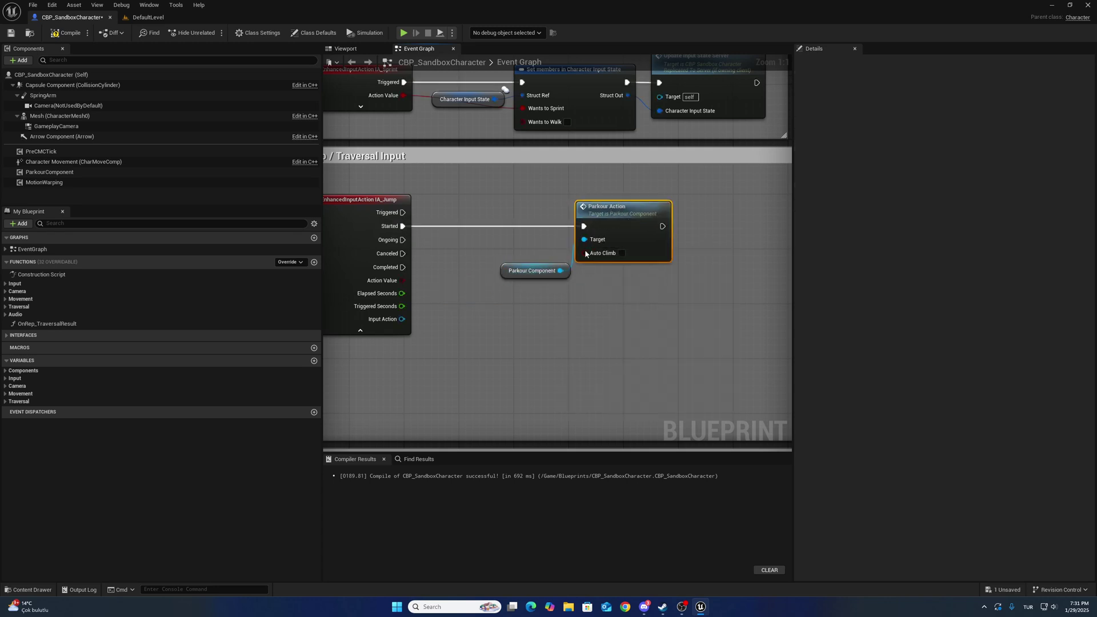
left_click_drag(561, 270, 584, 239)
left_click_drag(508, 270, 489, 250)
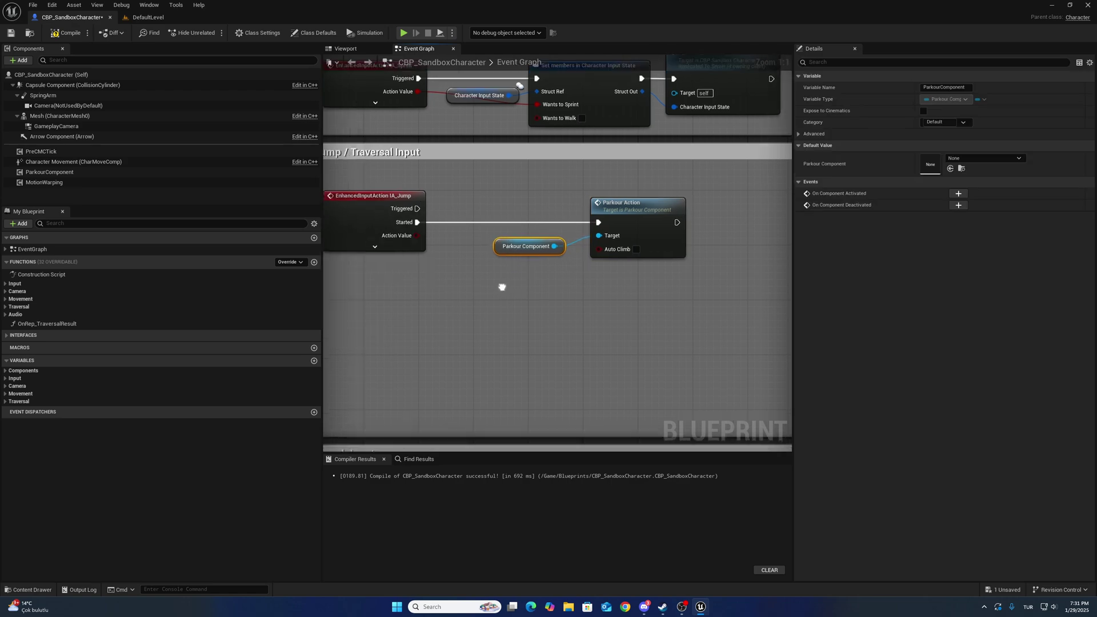
scroll(557, 283, "down", 3)
scroll(606, 274, "up", 2)
Add X and Z keyboard events below the jump nodes.
left_click(586, 210, "shift")
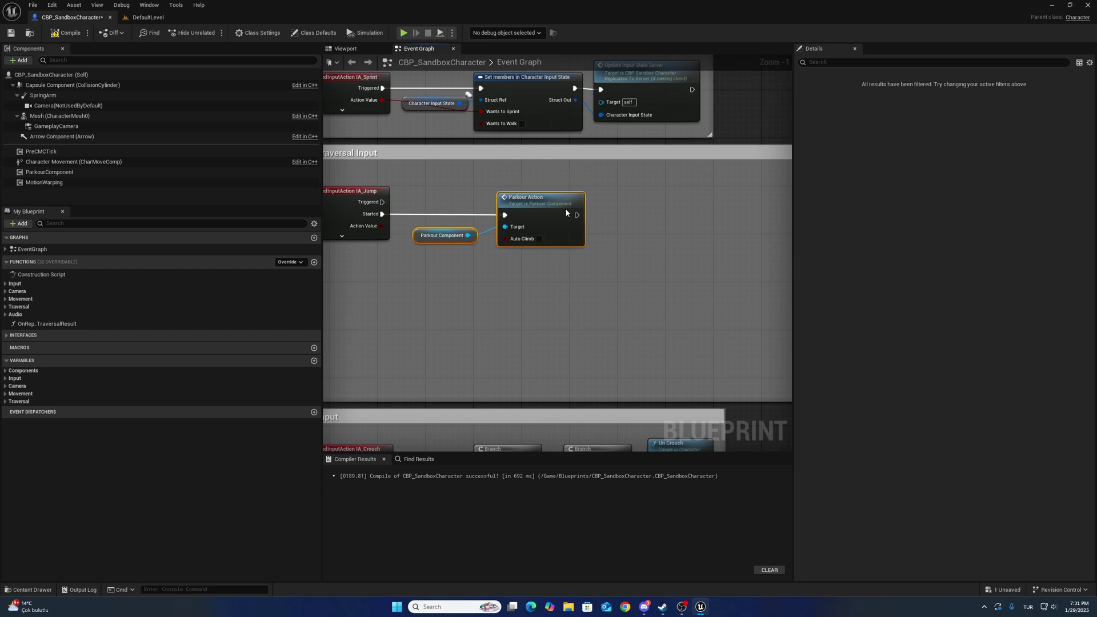
right_click_drag(396, 273, 545, 254)
right_click(546, 254)
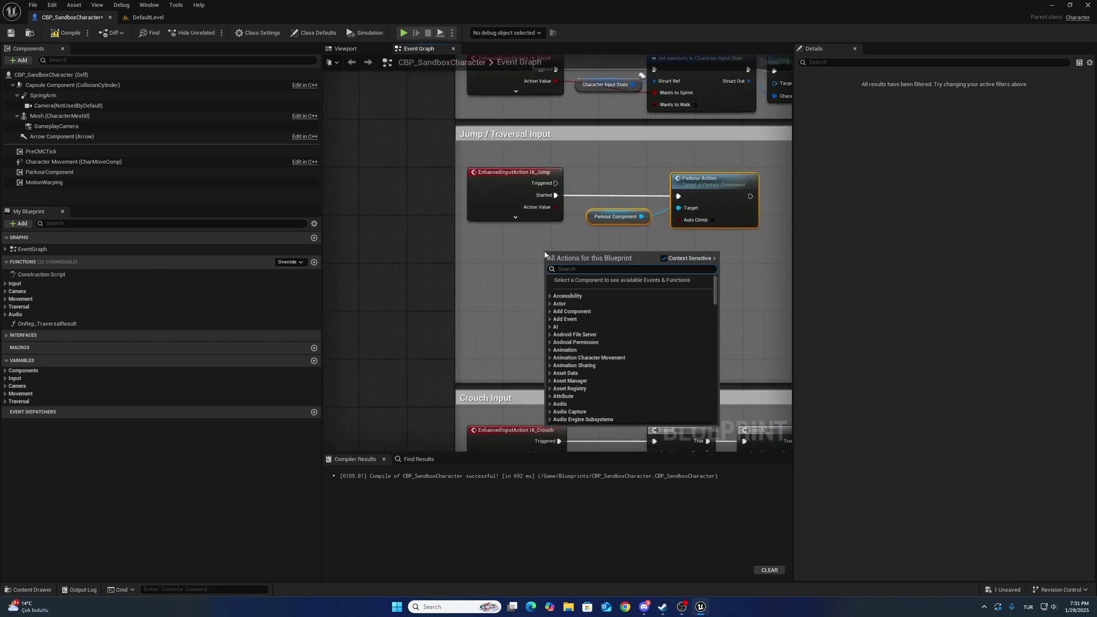
type("x keybo")
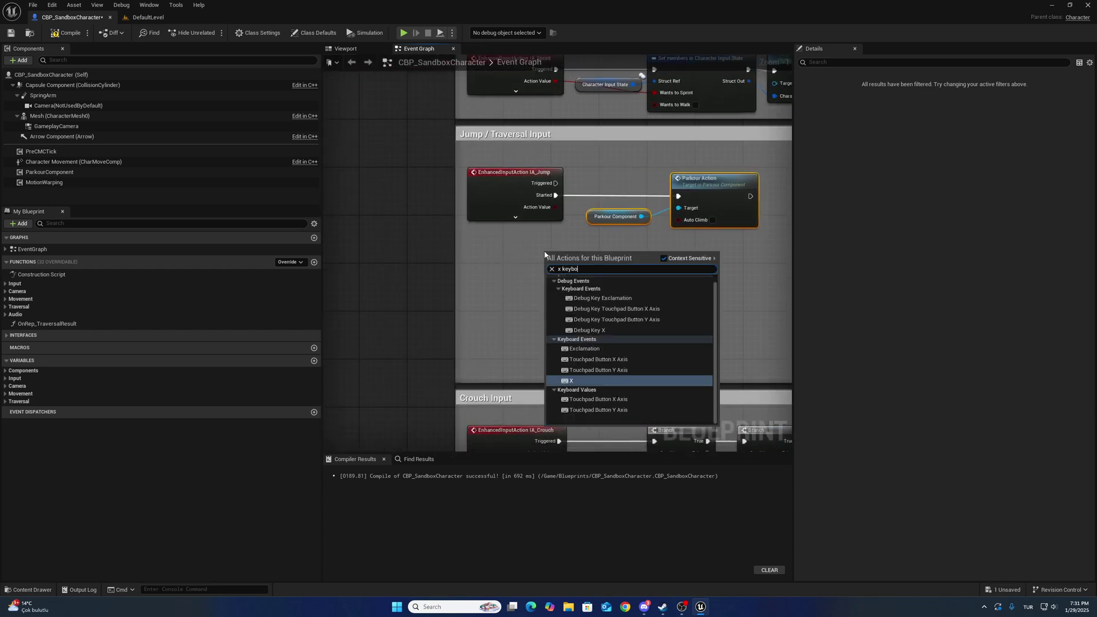
left_click(580, 382)
left_click_drag(552, 250, 505, 238)
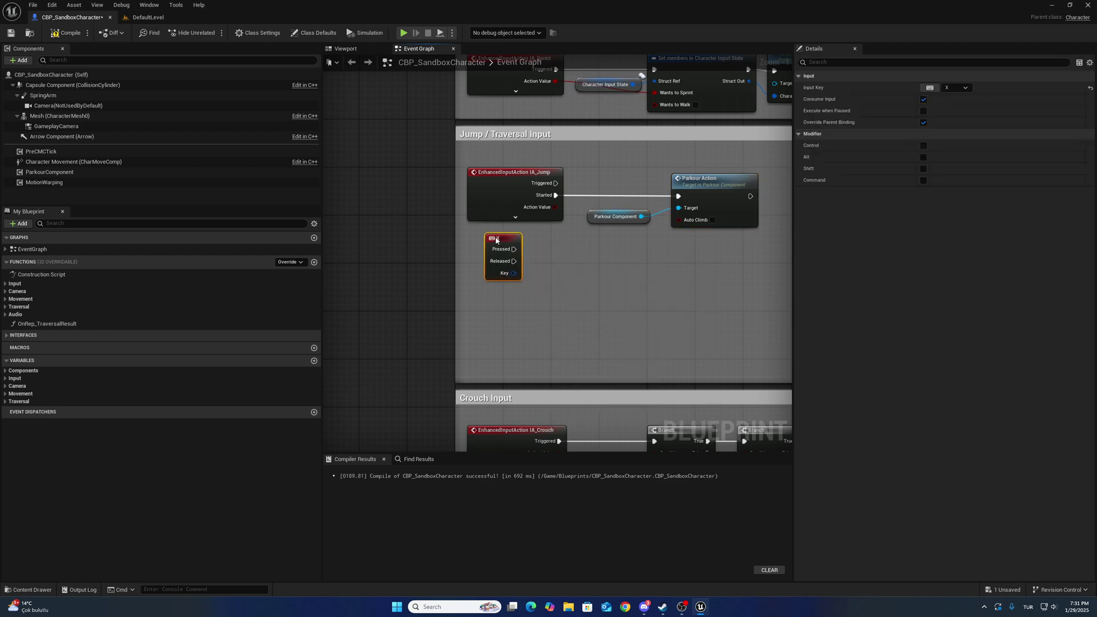
right_click(503, 333)
type("z keybo")
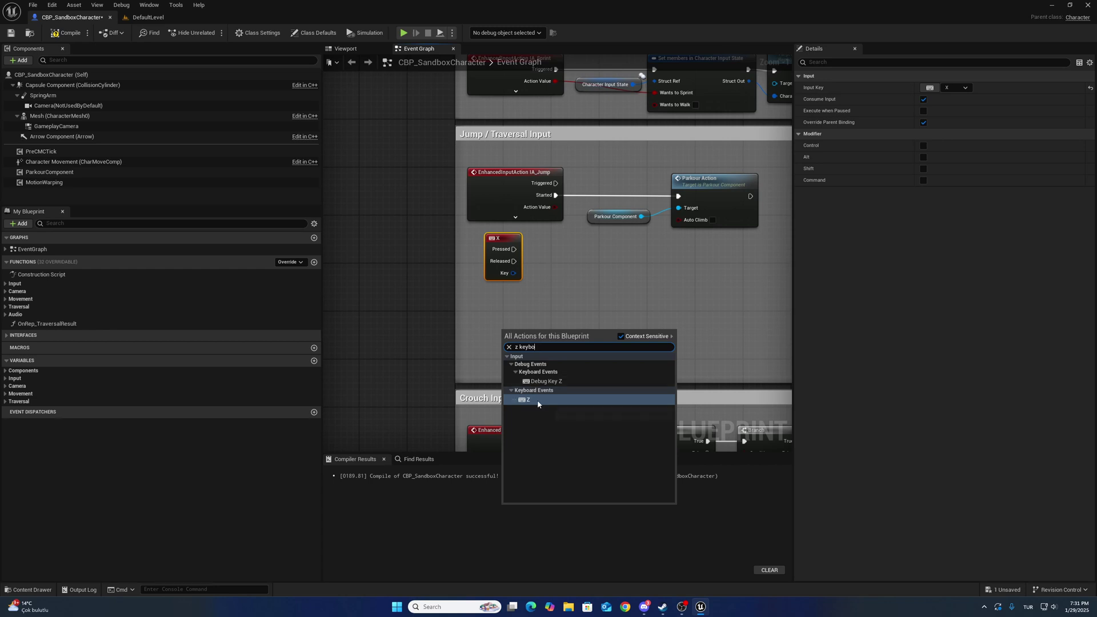
left_click(538, 400)
mouse_move(508, 248)
left_mouse_down()
mouse_move(518, 260)
mouse_move(655, 271)
left_mouse_up()
type("pa")
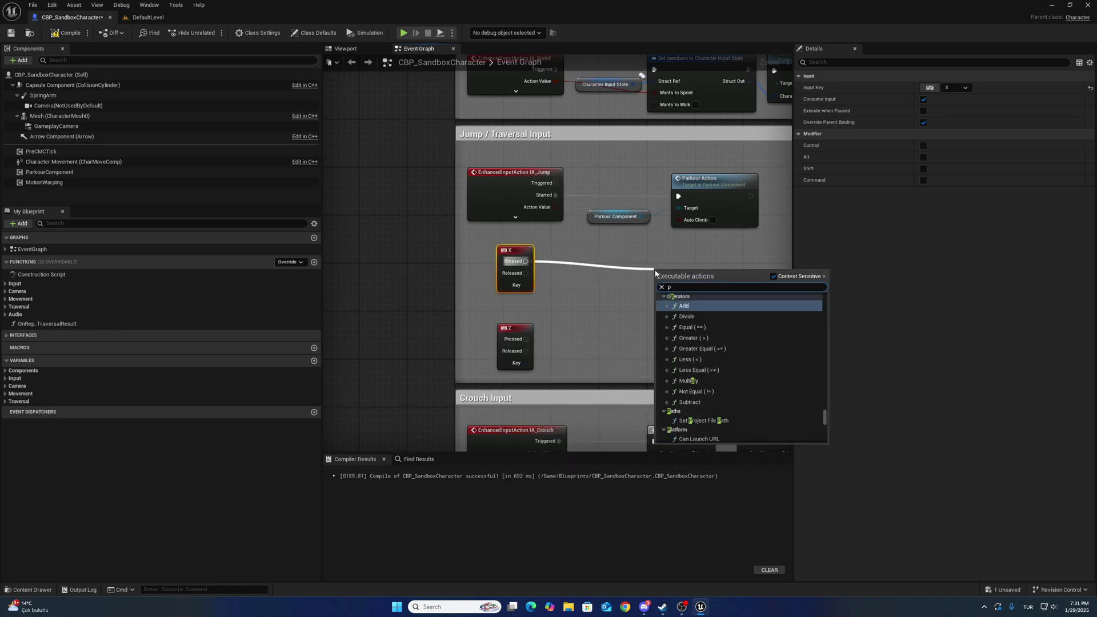
type("rkourdro")
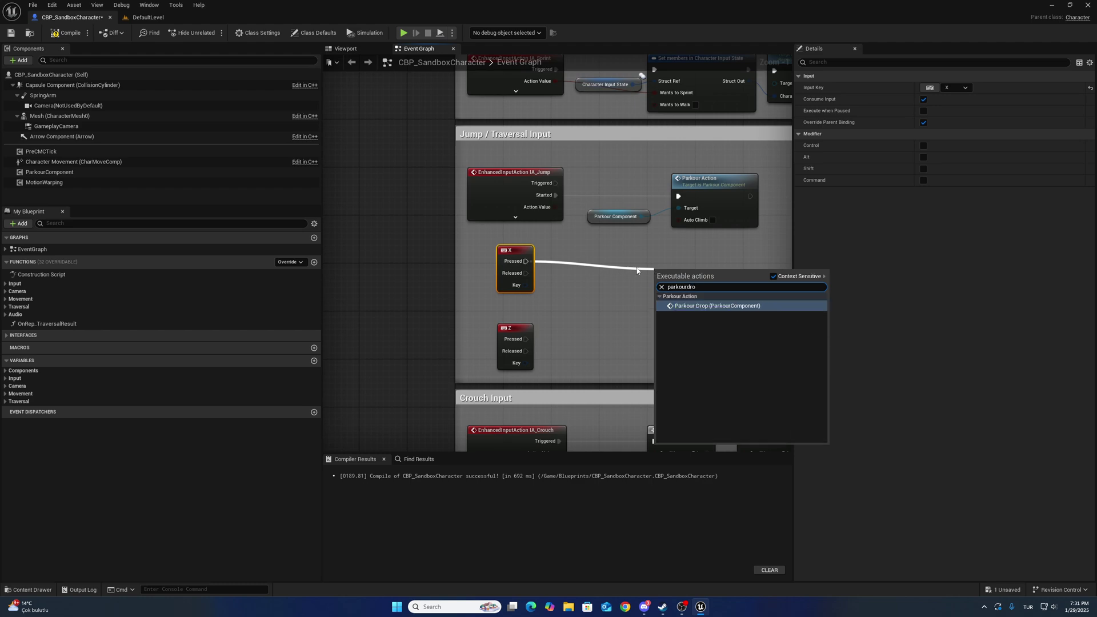
Call the Parkour Component's Parkour Drop when X is pressed.
left_click(711, 305)
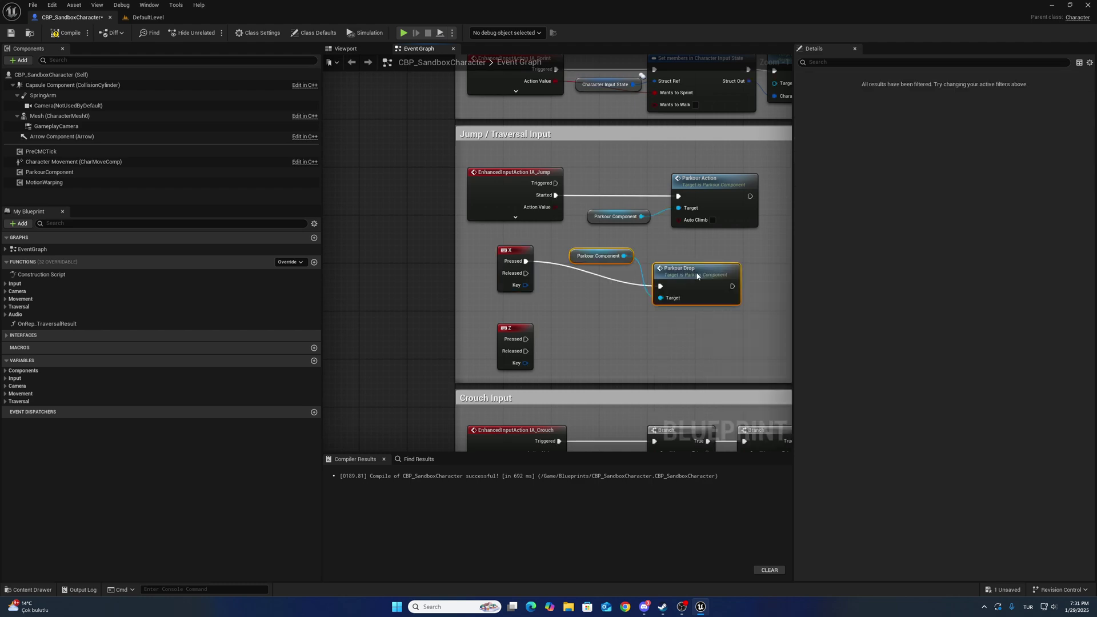
left_click_drag(641, 217, 667, 280)
left_click(600, 237)
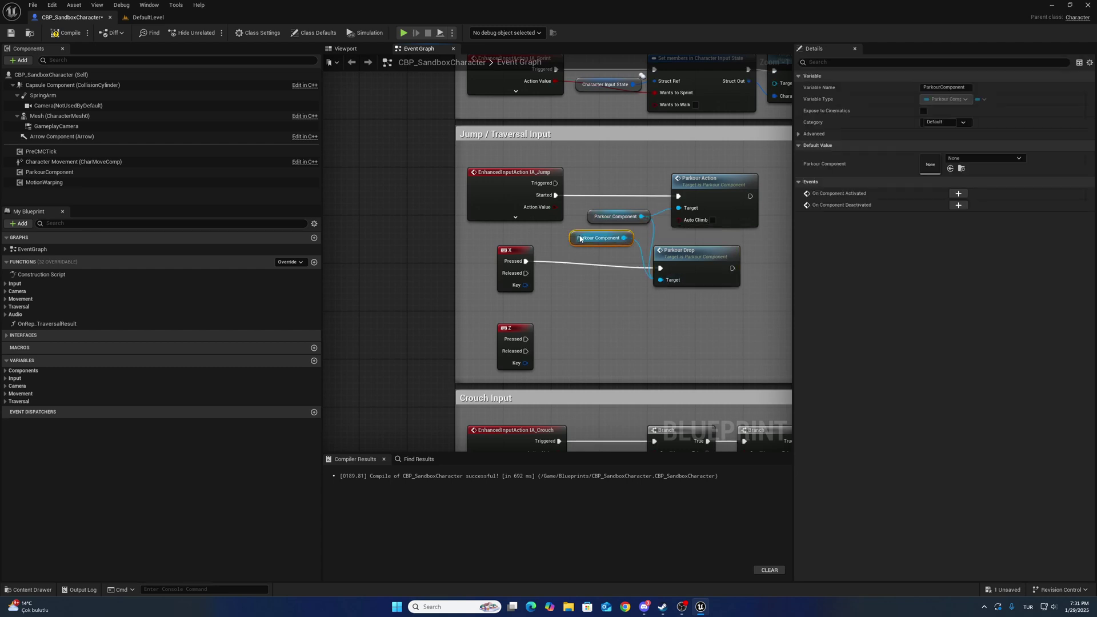
key("Delete")
Call Parkour Slide on Z, move the component getter lower, then compile and save.
left_click_drag(519, 345, 664, 340)
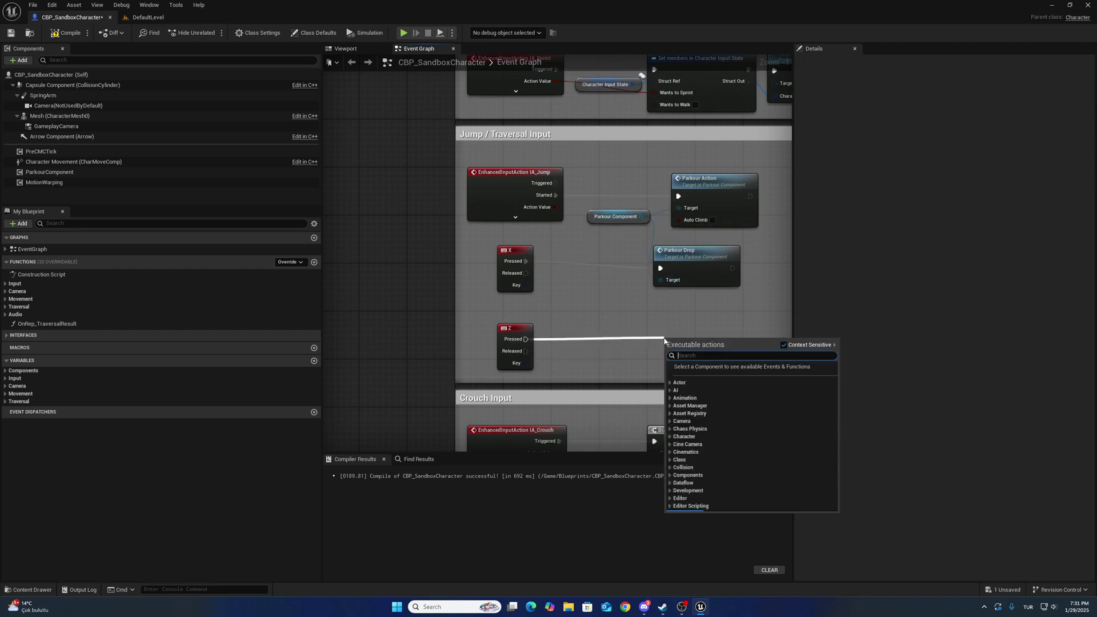
type("Parkosl")
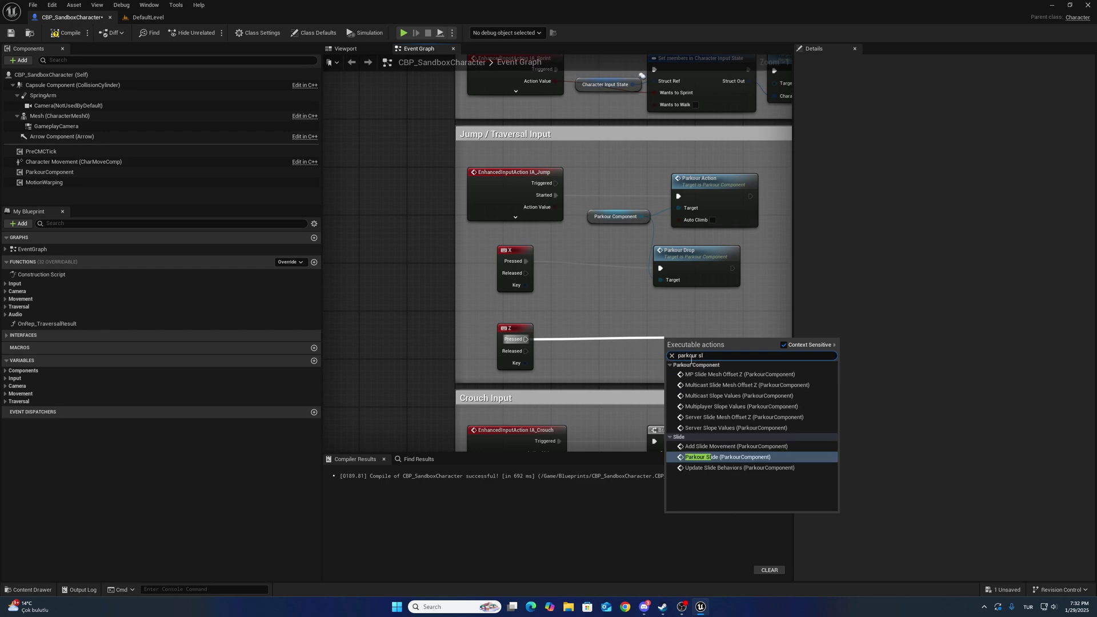
left_click(710, 457)
left_click(644, 232)
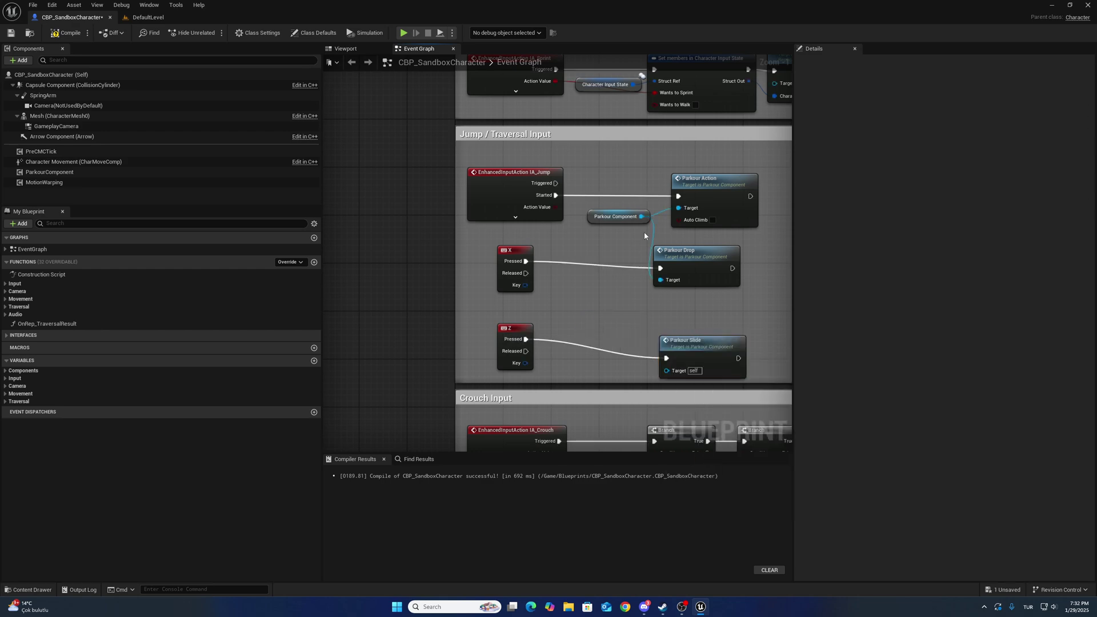
mouse_move(641, 216)
left_mouse_down()
mouse_move(665, 370)
mouse_move(695, 333)
left_mouse_up()
left_click_drag(609, 217, 571, 277)
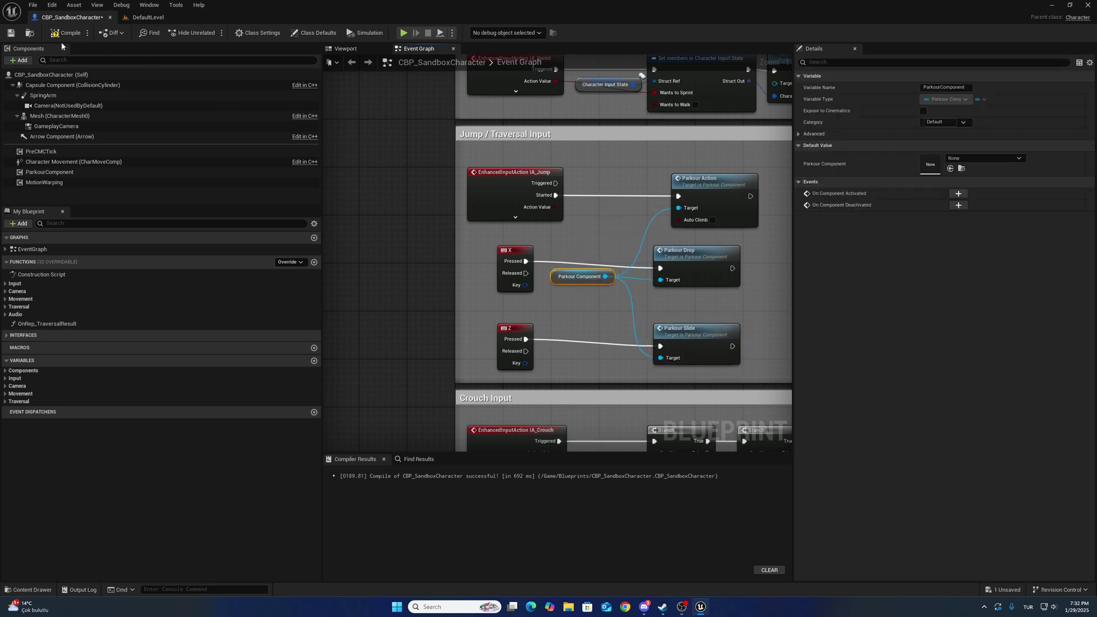
left_click(9, 33)
scroll(512, 261, "down", 4)
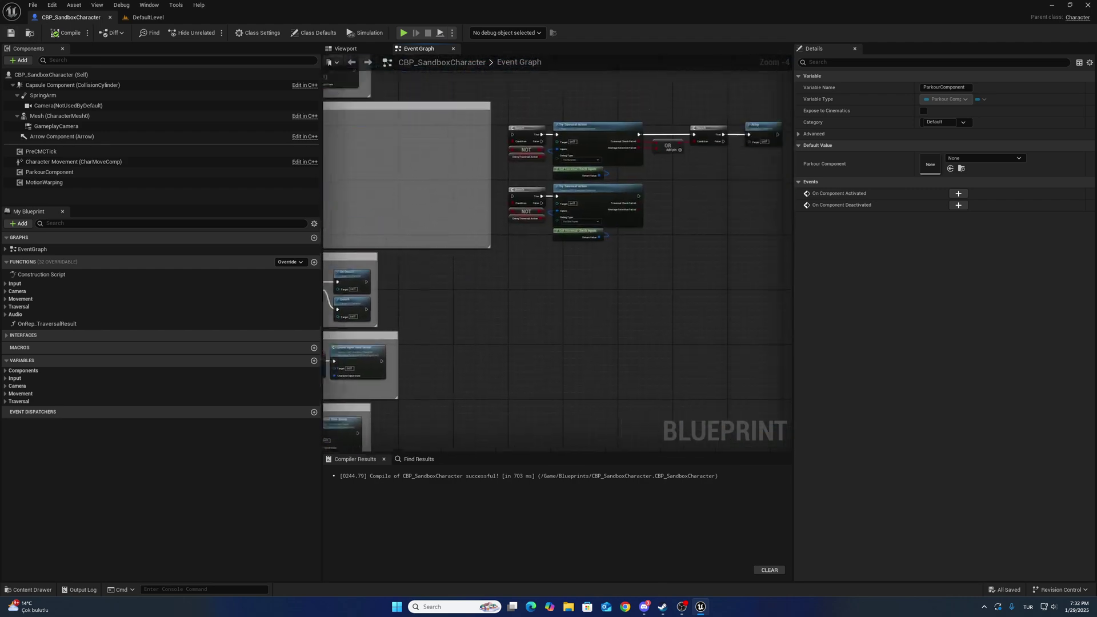
Move the DefaultLevel tab ahead of CBP_SandboxCharacter and view the level's boxes.
right_click_drag(401, 115, 405, 132)
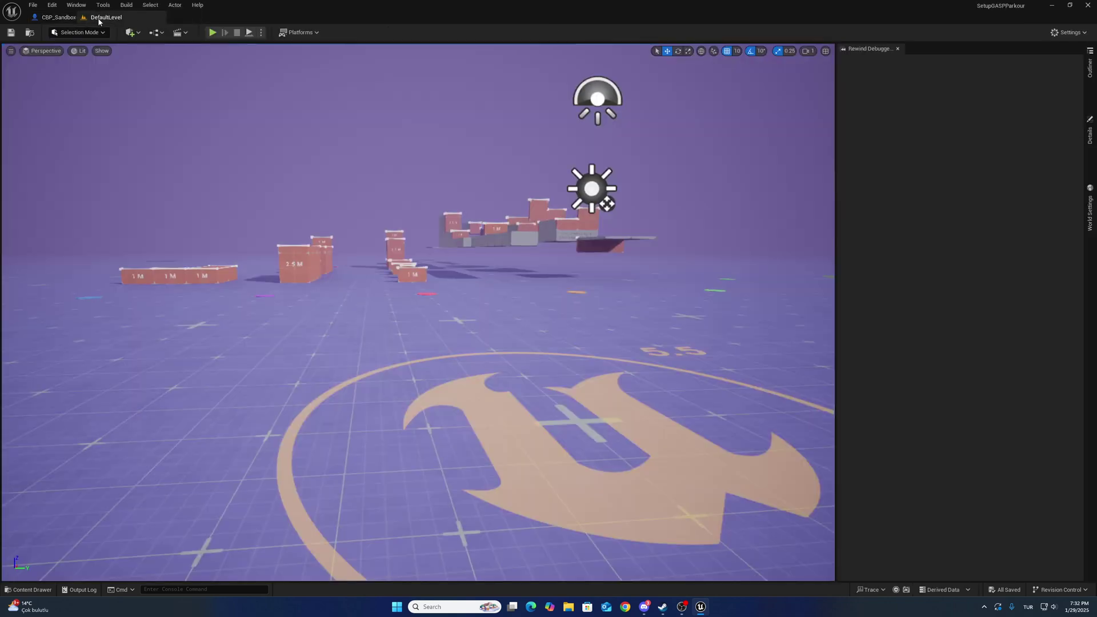
left_click_drag(148, 17, 57, 17)
left_click(162, 17)
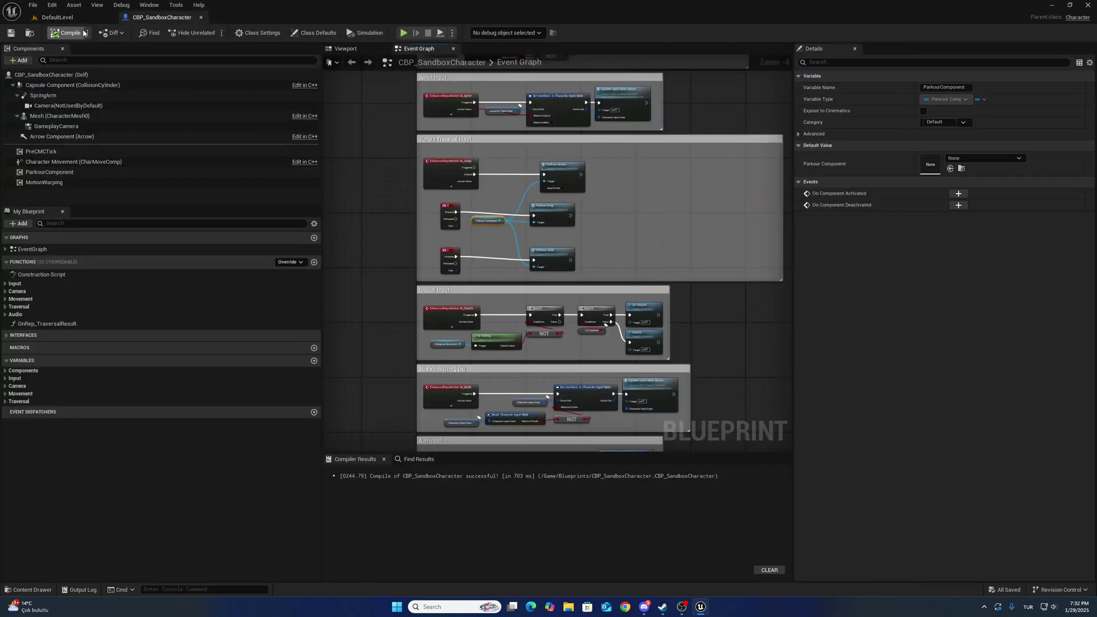
left_click(57, 17)
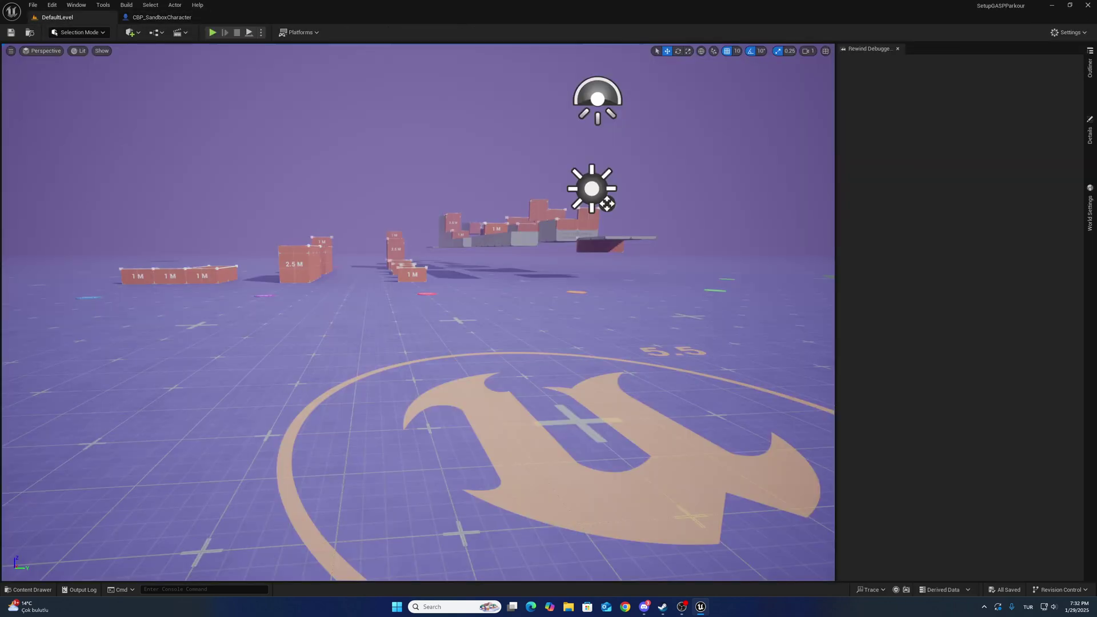
right_click_drag(605, 203, 222, 137)
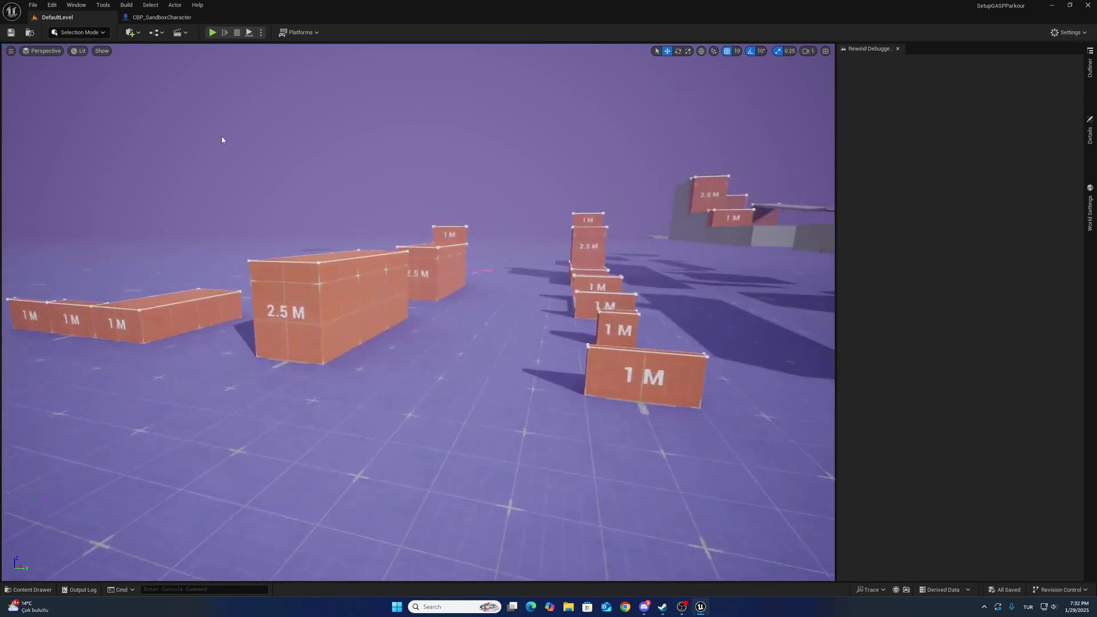
left_click(164, 19)
left_click(5, 298)
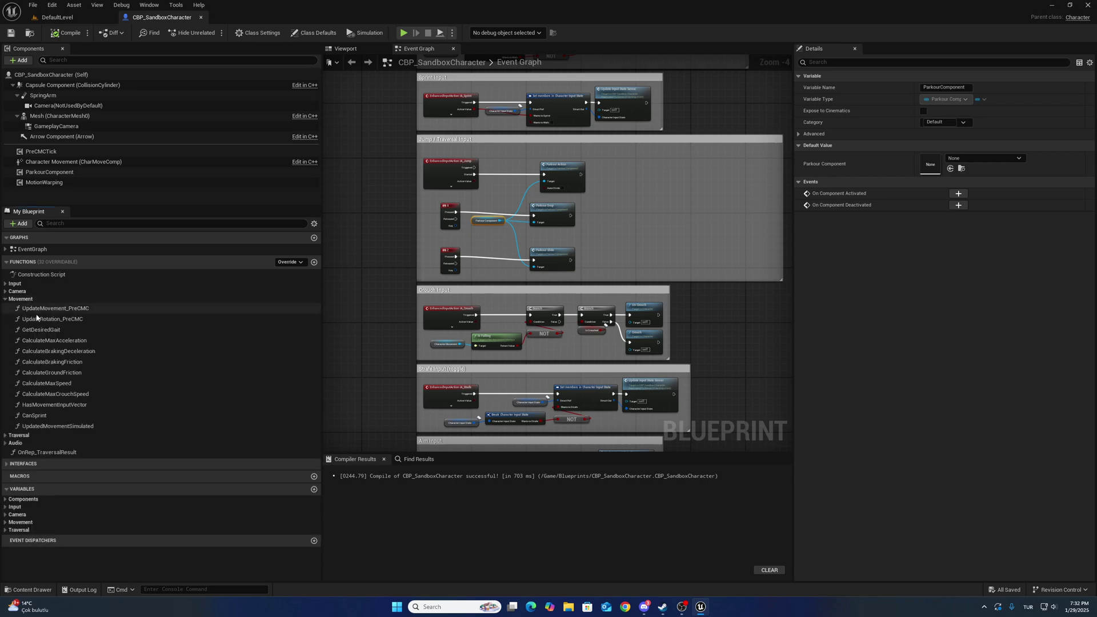
left_click(58, 18)
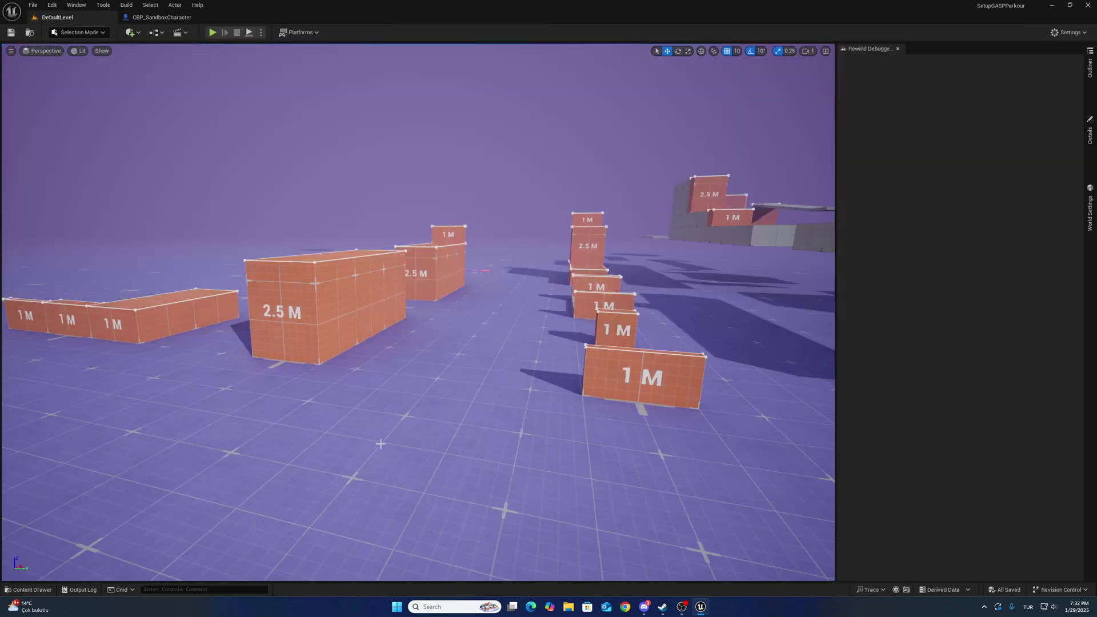
Play the level, run the character at the 2.5 m wall and jump to climb.
right_click(442, 439)
left_click(466, 434)
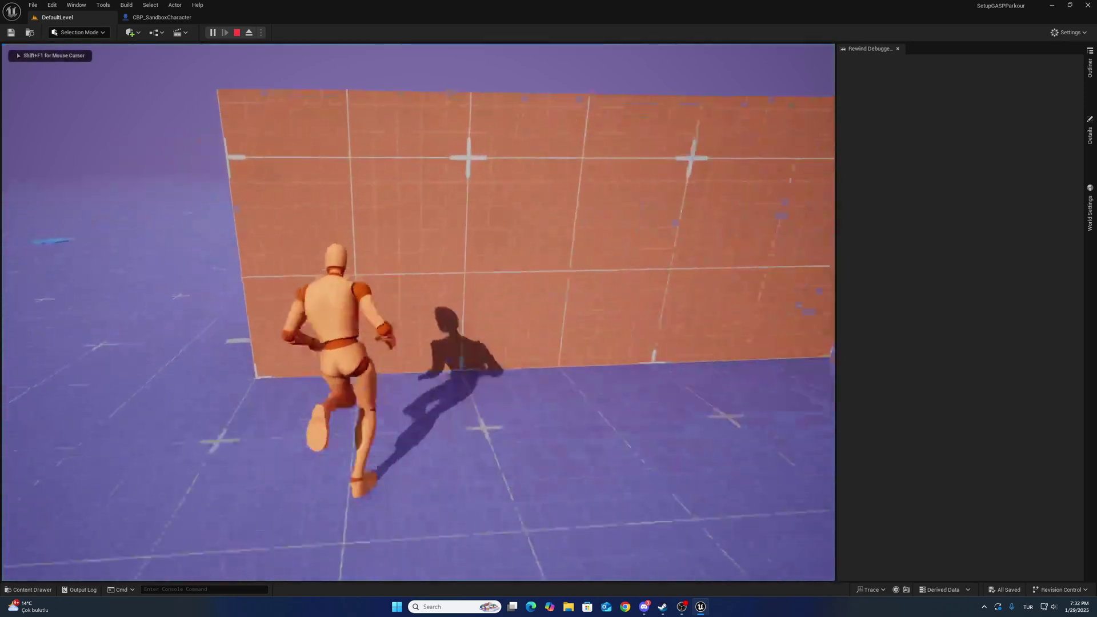
key("space")
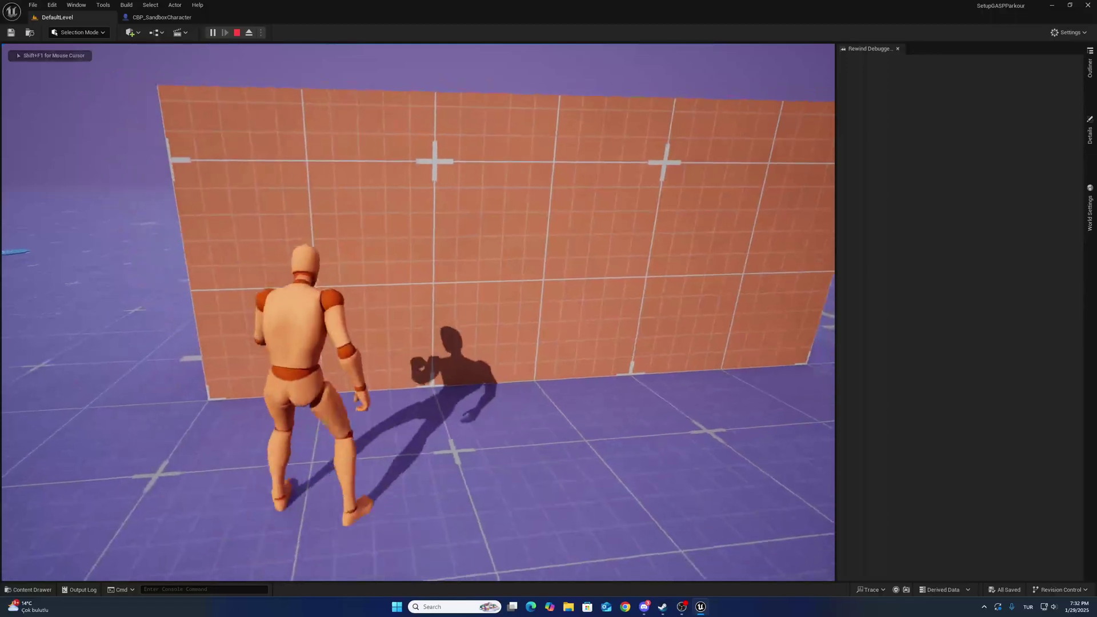
key("shift+F1")
Stop play, select ParkourComponent and untick Limited Parkour in its Details.
left_click(235, 33)
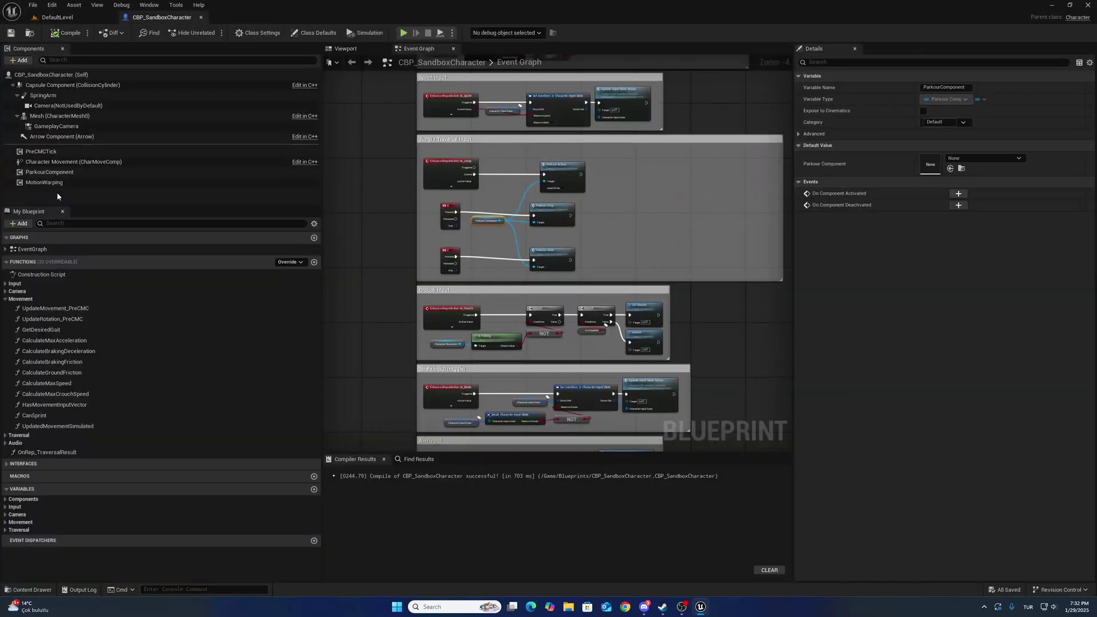
left_click(107, 172)
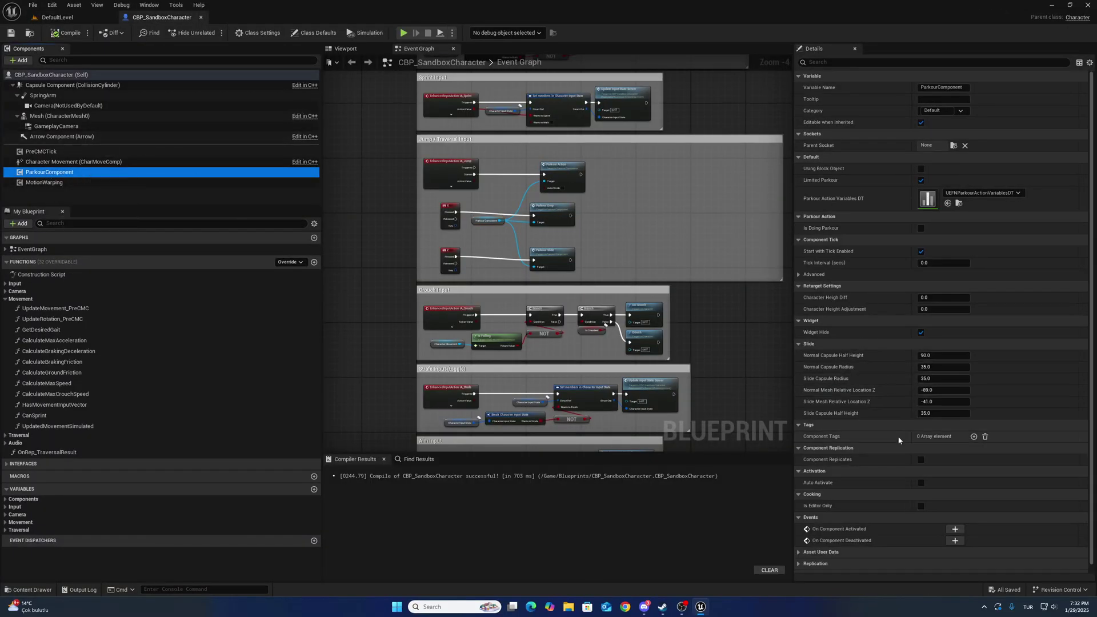
left_click_drag(792, 348, 789, 348)
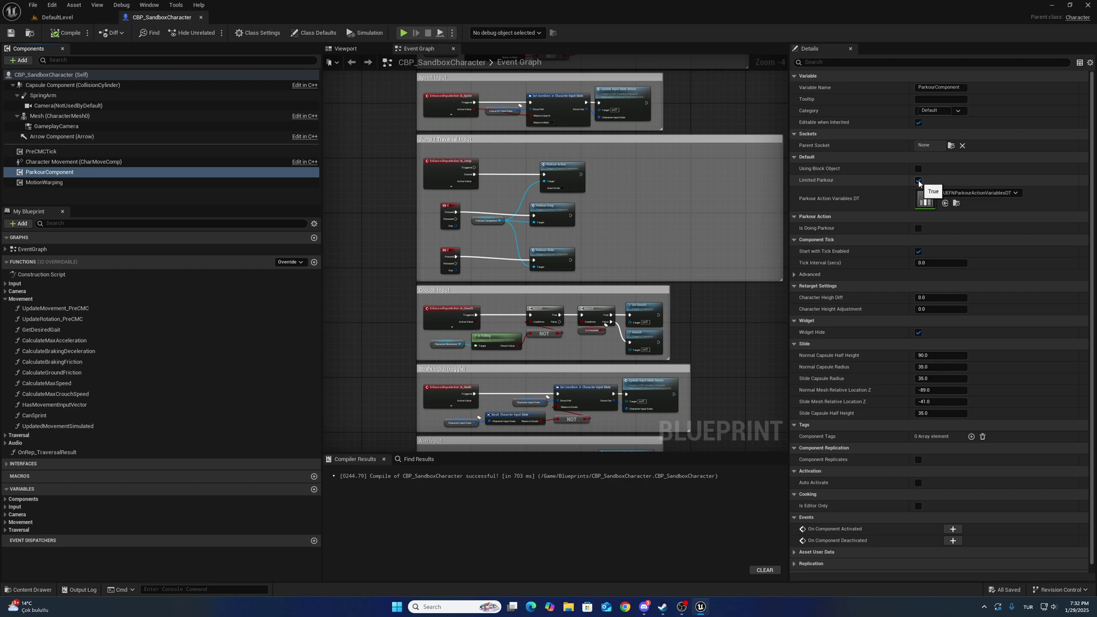
left_click(919, 180)
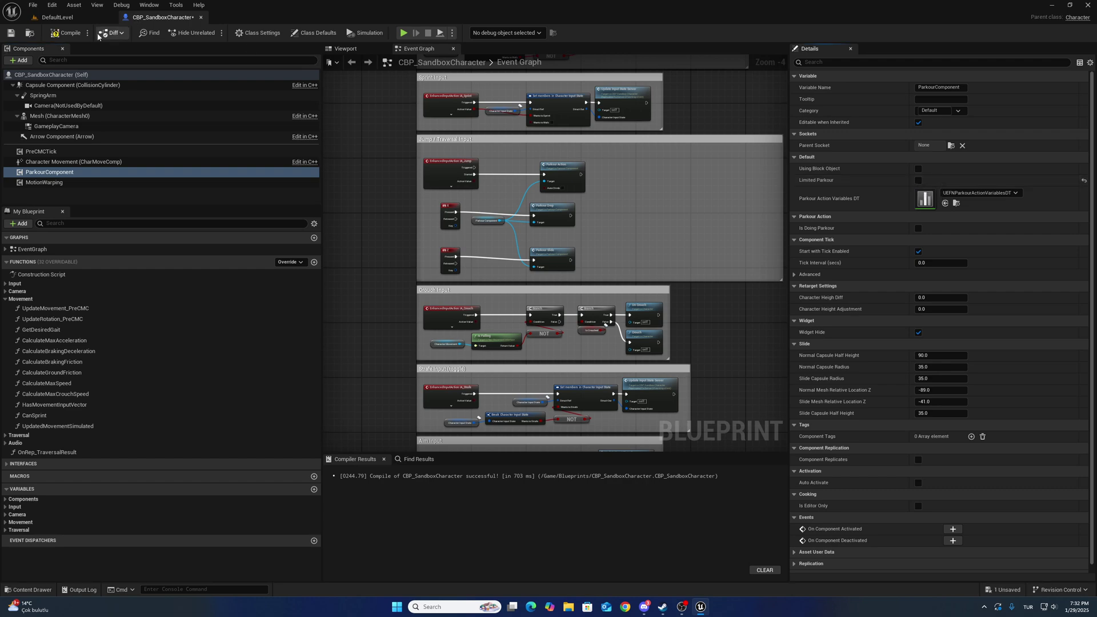
Play the level, climb the wall with W, shimmy left with A, then stop.
left_click(59, 18)
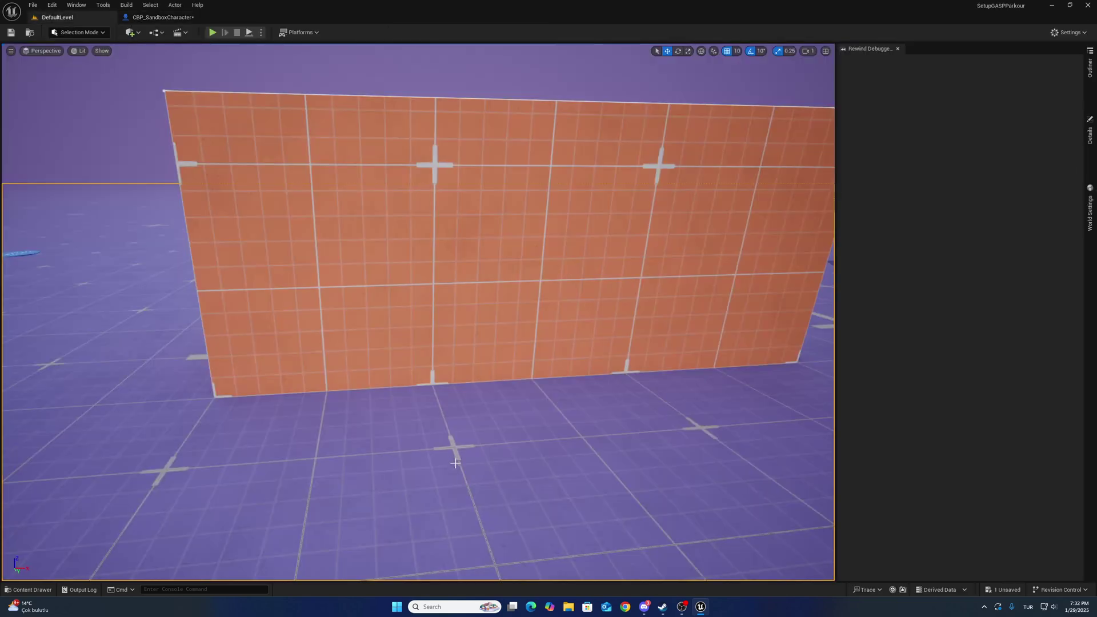
right_click_drag(500, 471, 500, 471)
key("alt+p")
key("w")
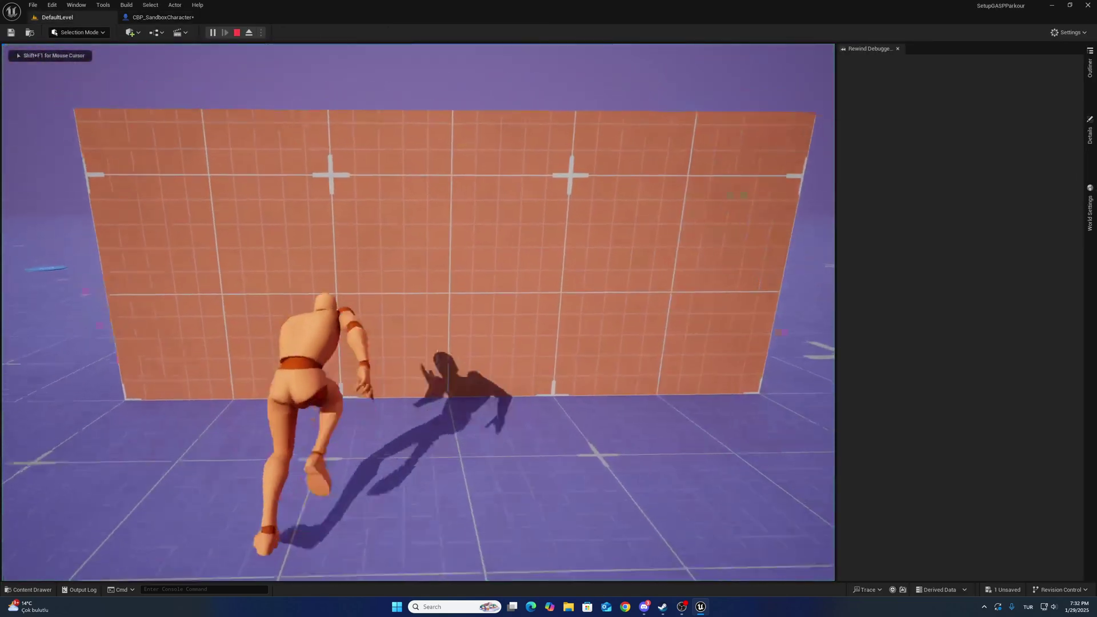
key("a")
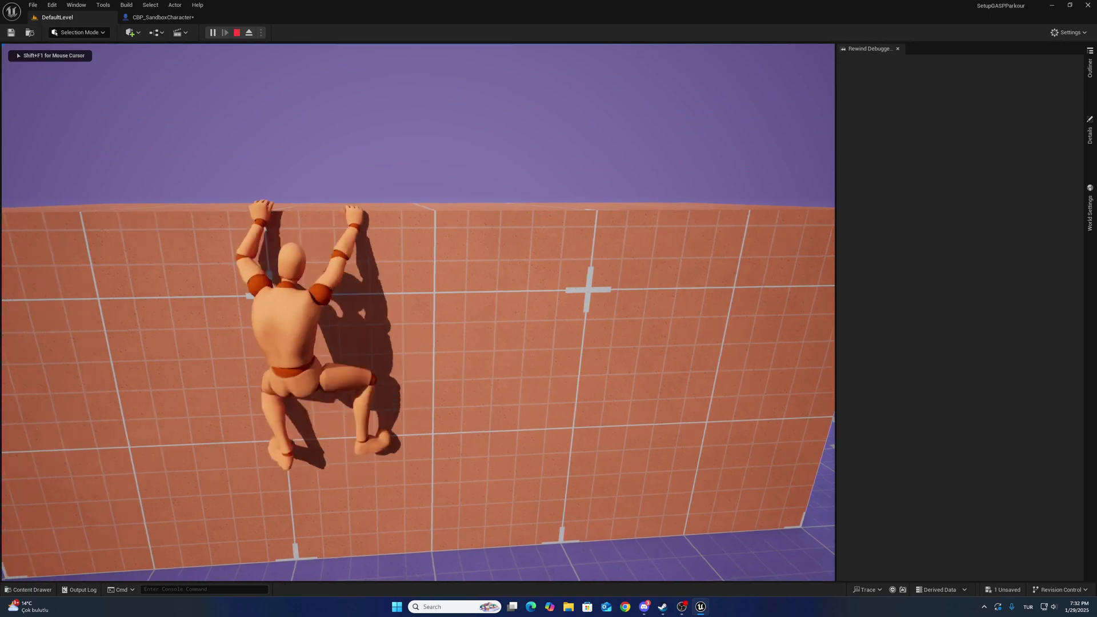
key("shift+F1")
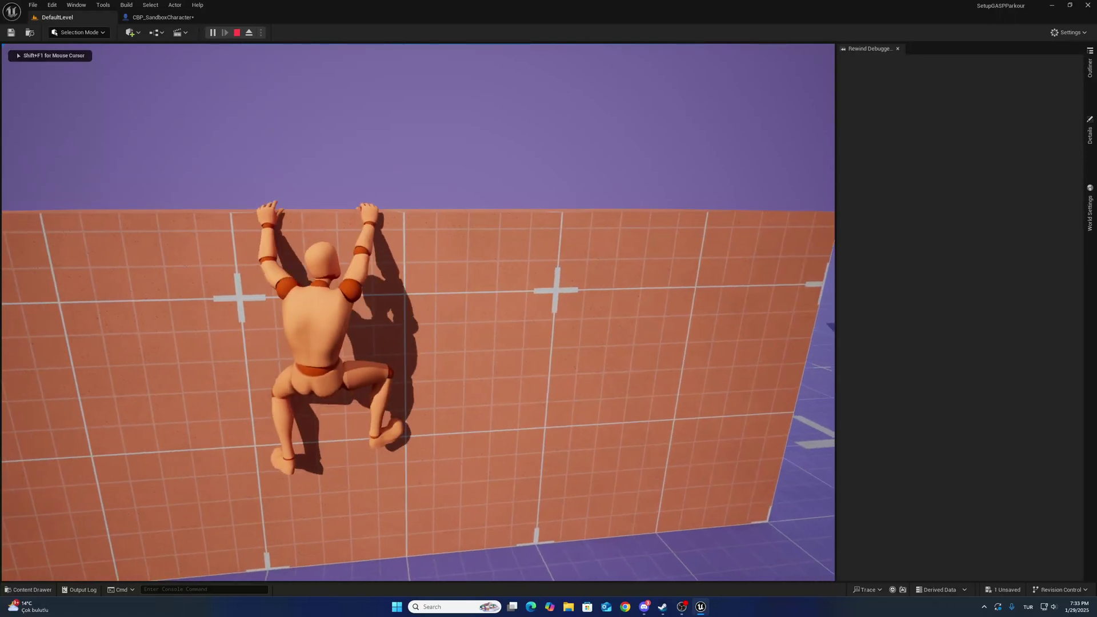
key("shift+F1")
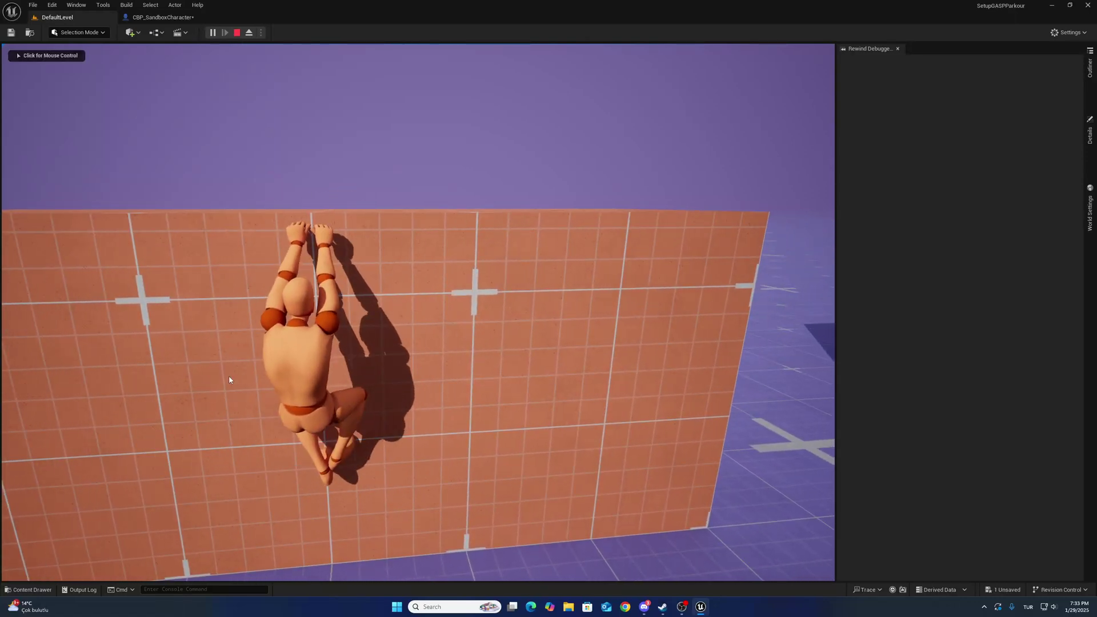
left_click(237, 32)
left_click(163, 18)
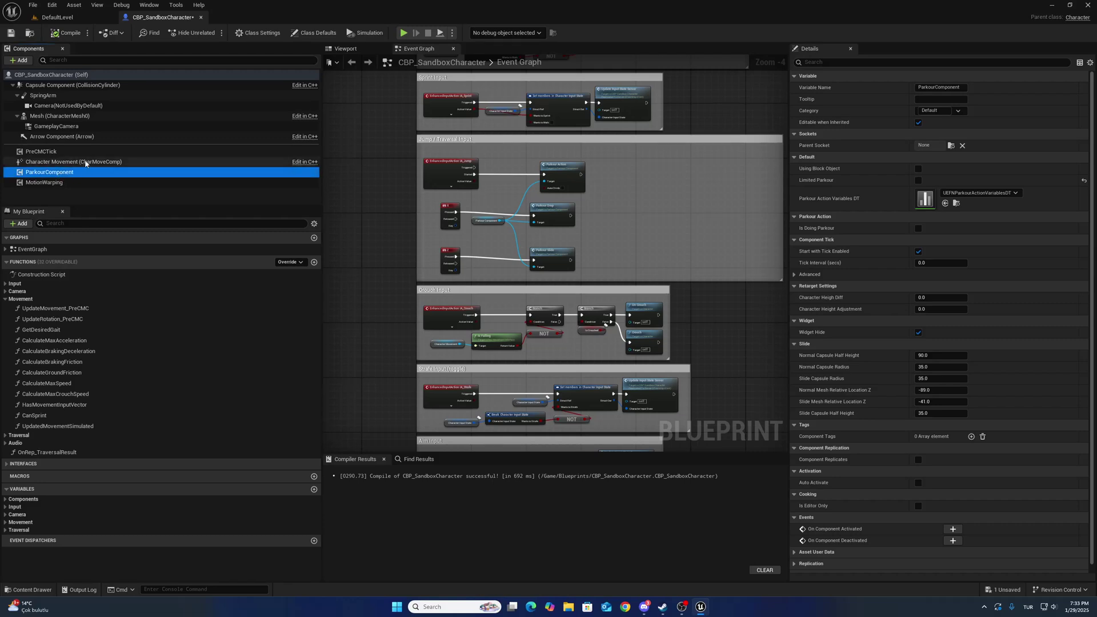
Enter 17.5 for Character Heigh Diff and save CBP_SandboxCharacter.
left_click(936, 299)
type("17.5")
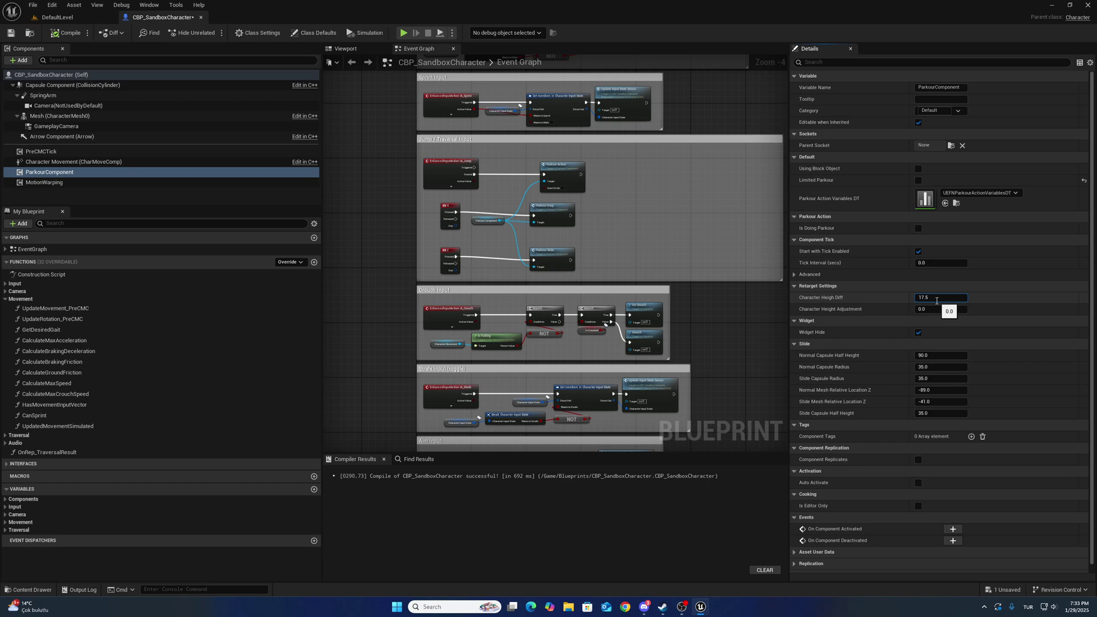
left_click(11, 33)
Play the level, climb with W, shimmy right with D and left with A, then stop.
key("alt+p")
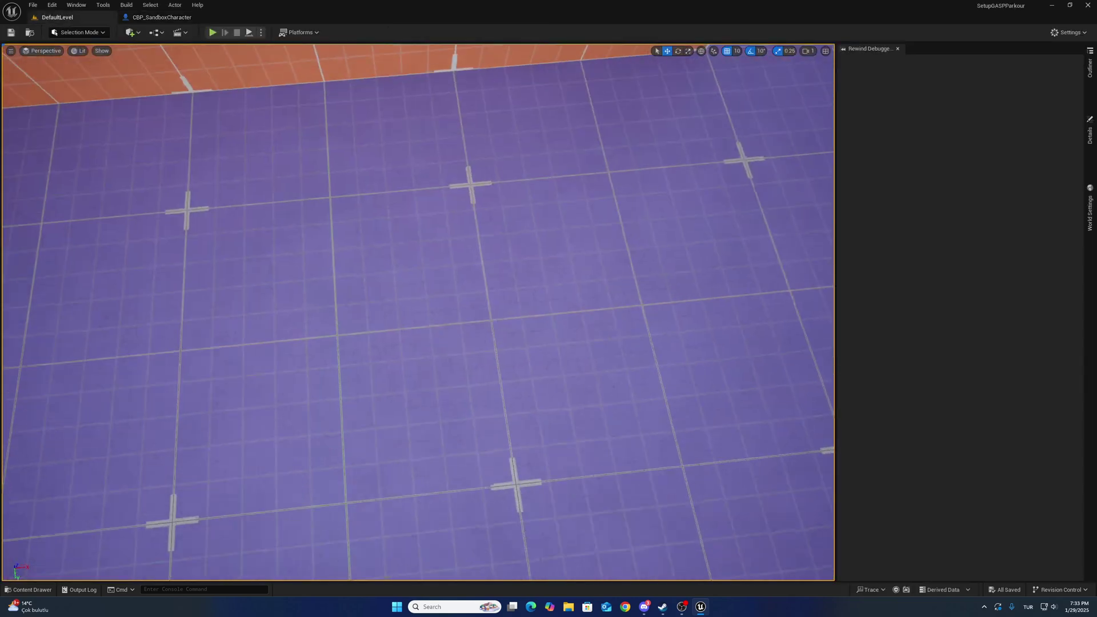
key("w")
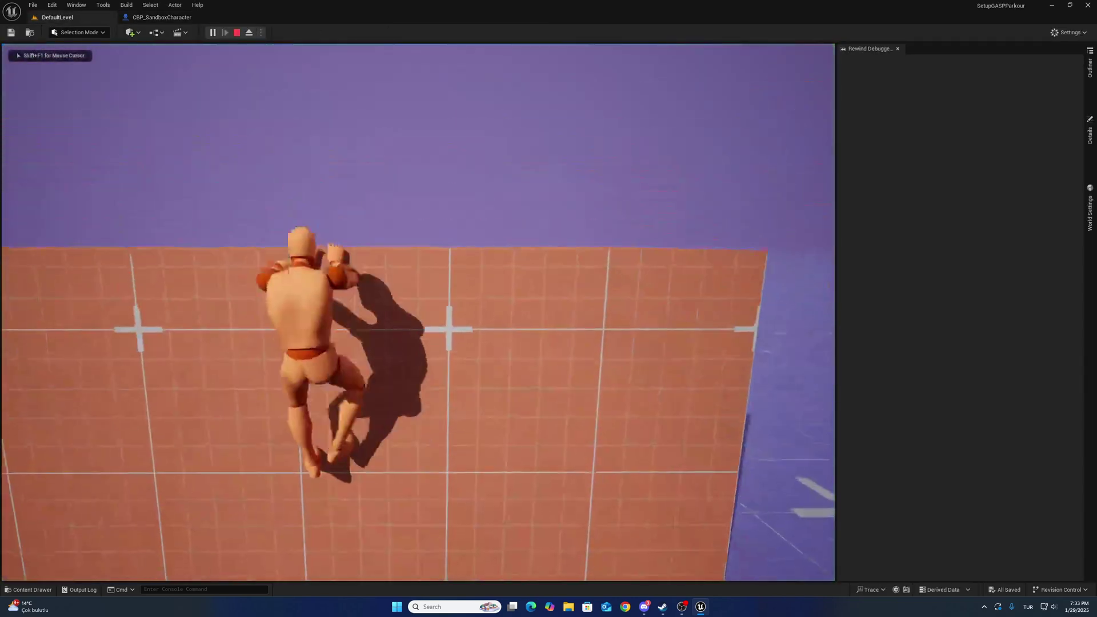
key("d")
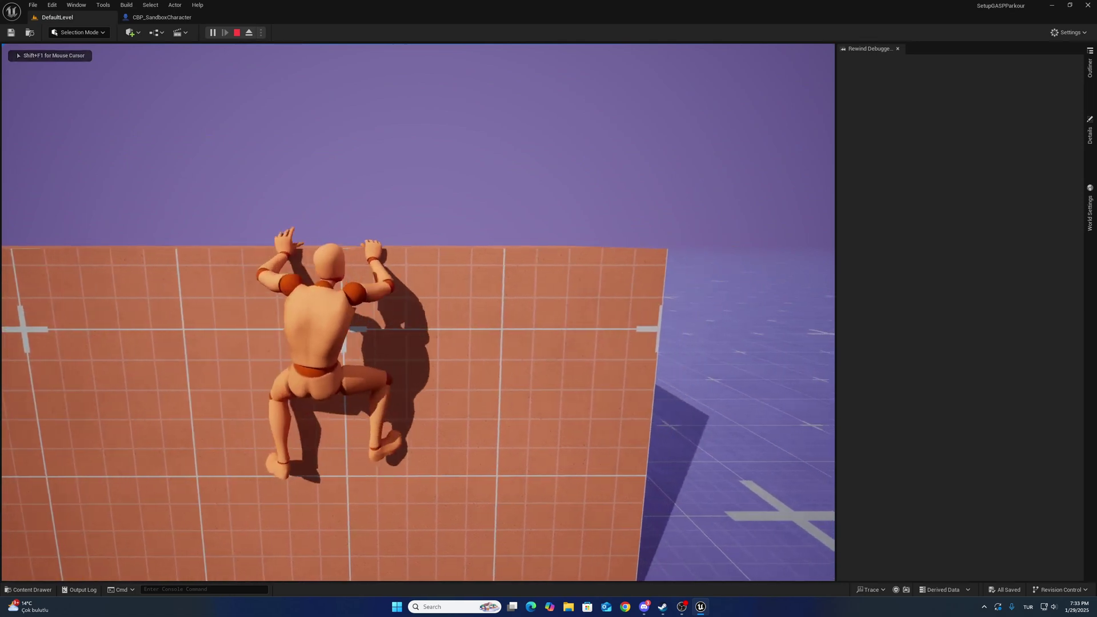
key("d")
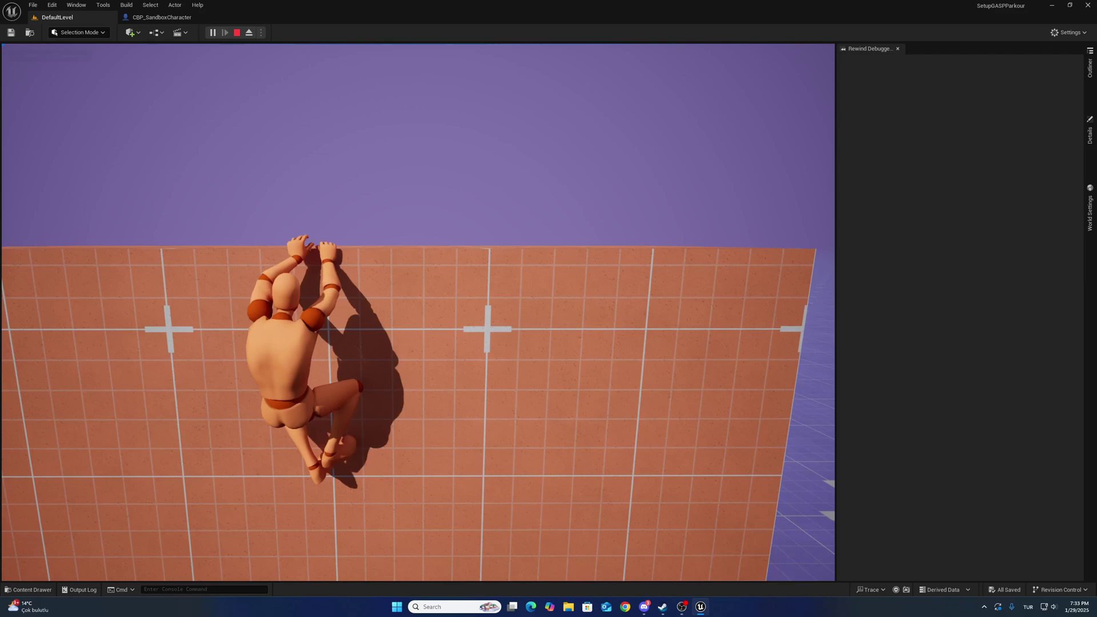
key("a")
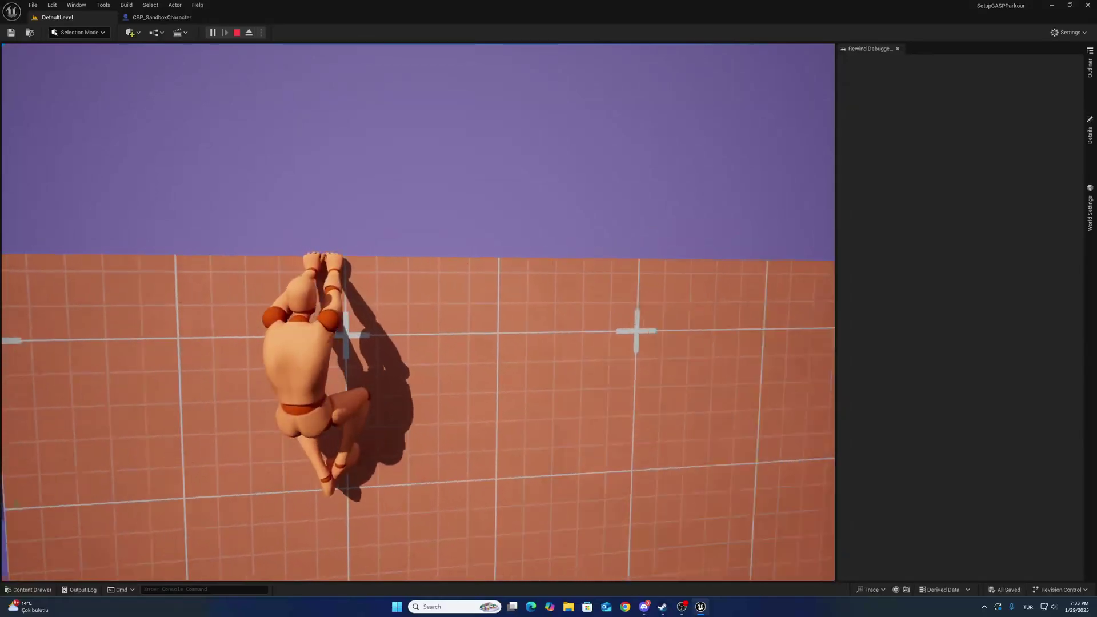
key("shift+F1")
left_click(237, 33)
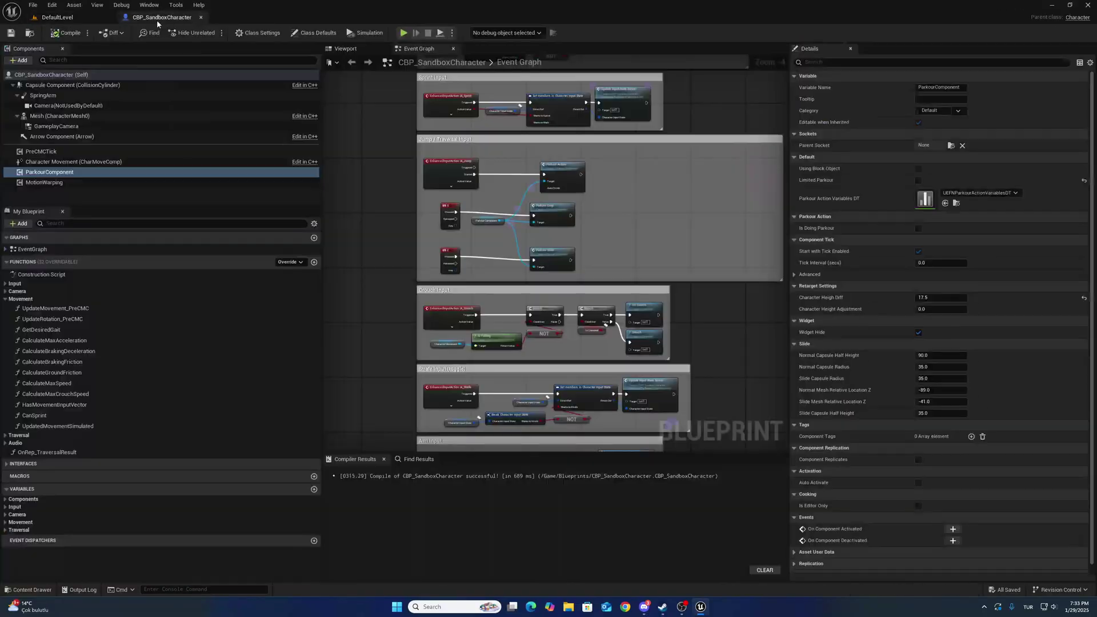
Open the UpdateMovement_PreCMC function and select all its nodes.
double_click(58, 306)
mouse_move(437, 347)
left_mouse_down()
mouse_move(605, 229)
mouse_move(754, 186)
left_mouse_up()
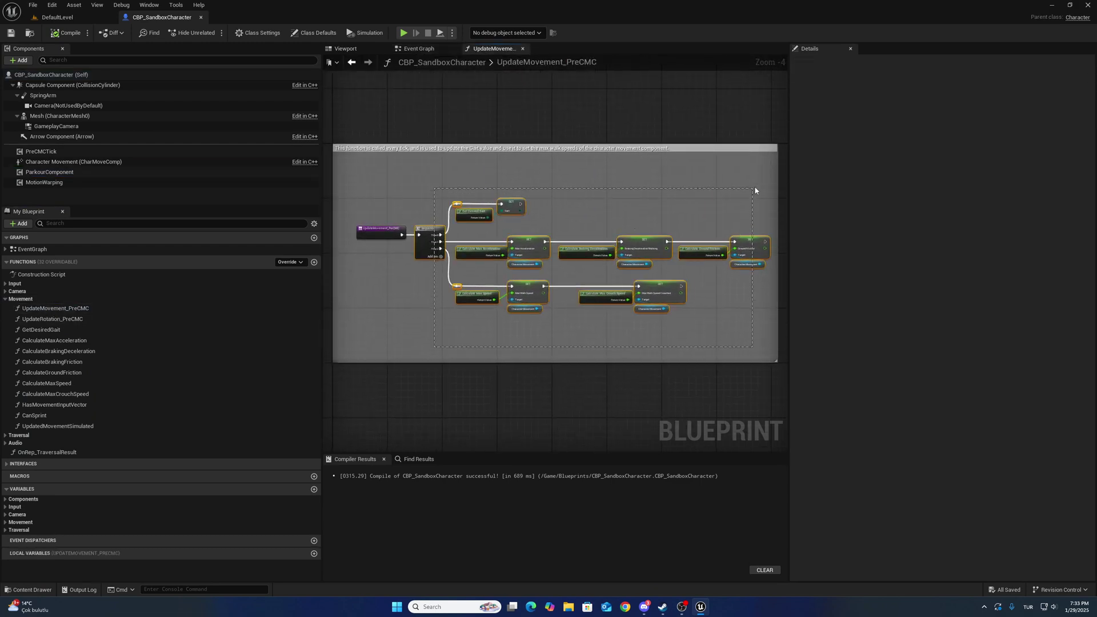
mouse_move(762, 206)
right_mouse_down()
mouse_move(578, 222)
mouse_move(771, 220)
right_mouse_up()
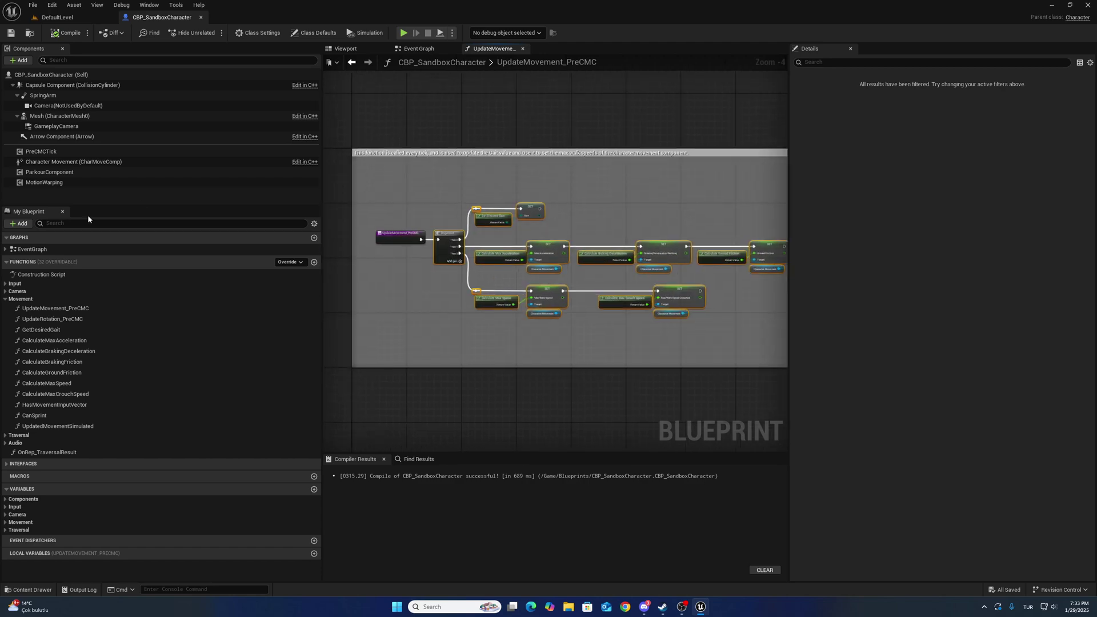
In UpdateRotation_PreCMC, separate Character Input State from the entry node and add a ParkourComponent getter.
double_click(52, 318)
scroll(472, 295, "down", 2)
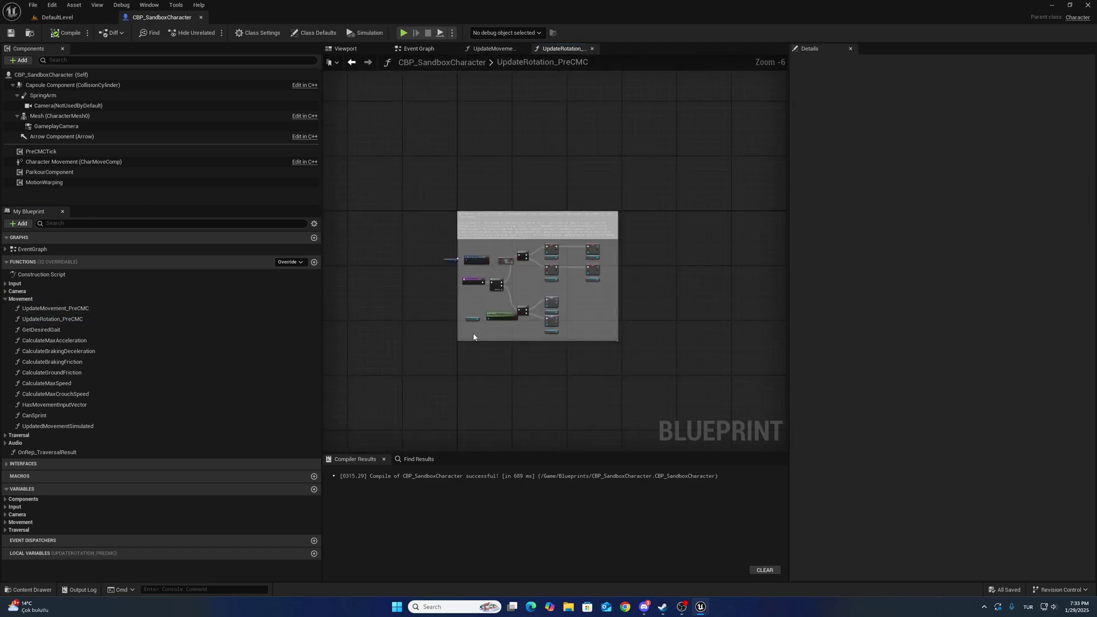
left_click_drag(601, 247, 775, 240)
scroll(606, 242, "up", 3)
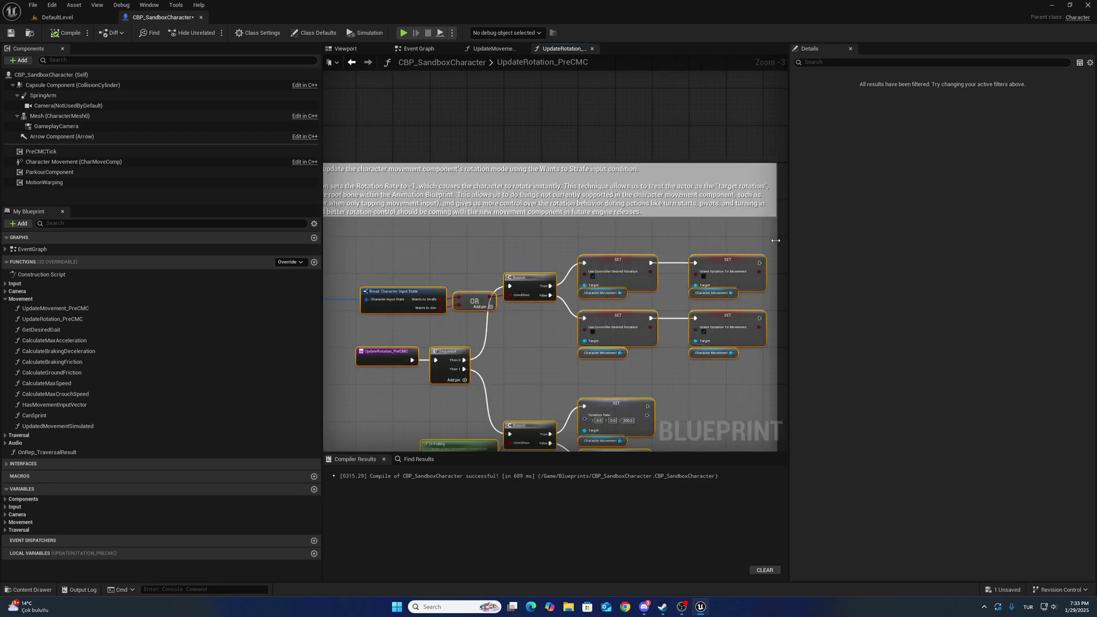
scroll(658, 243, "down", 3)
scroll(657, 243, "up", 4)
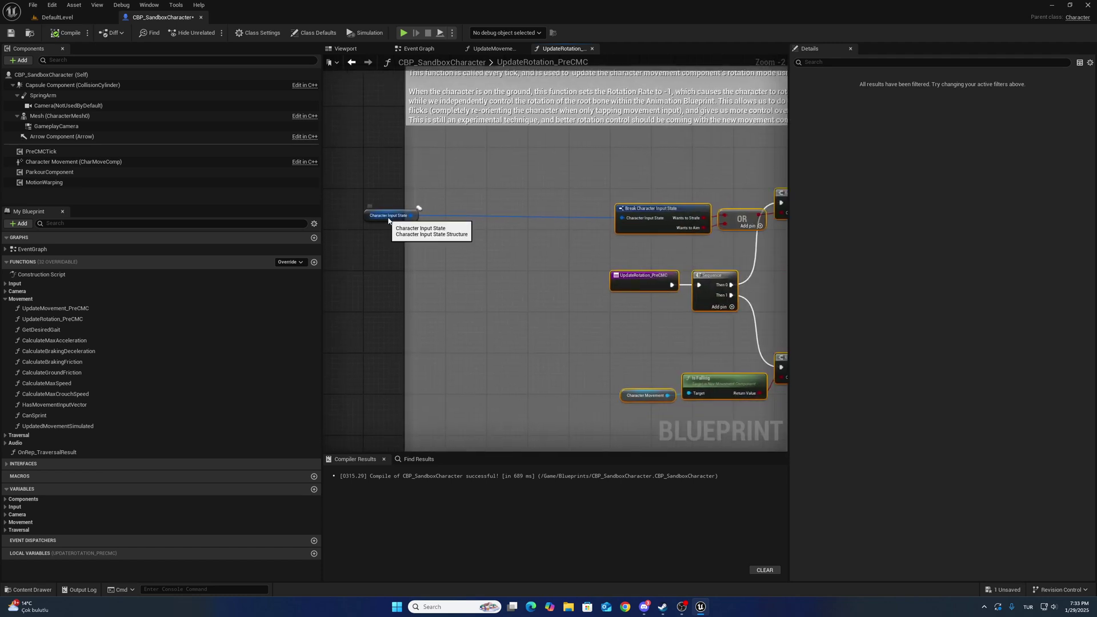
left_click_drag(393, 216, 567, 225)
left_click_drag(630, 280, 453, 274)
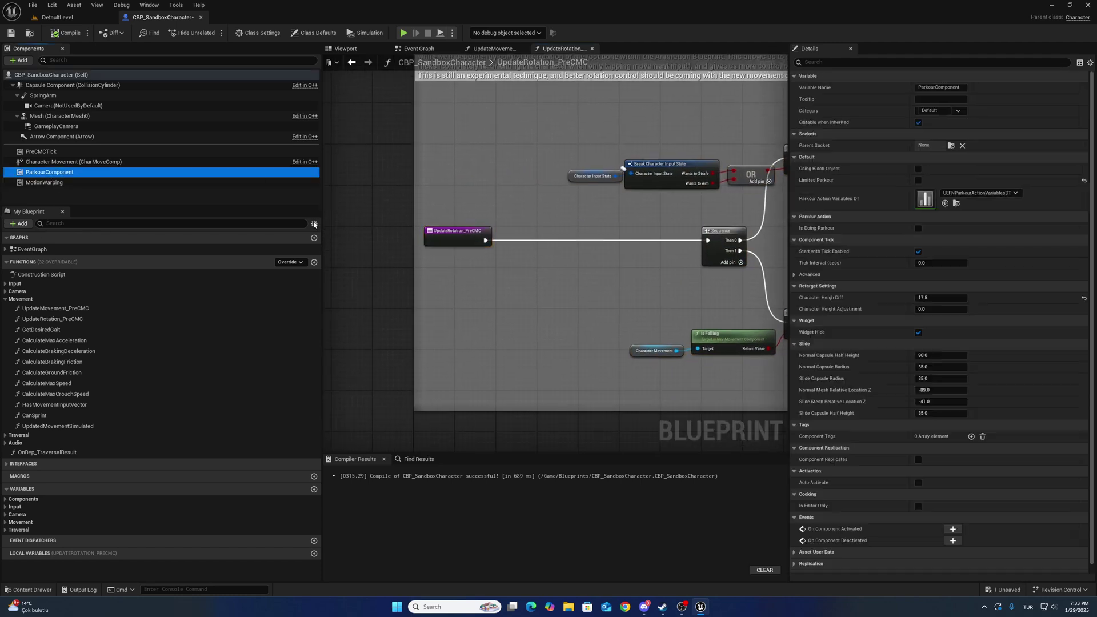
mouse_move(48, 172)
left_mouse_down()
mouse_move(456, 280)
mouse_move(470, 297)
left_mouse_up()
type("get state")
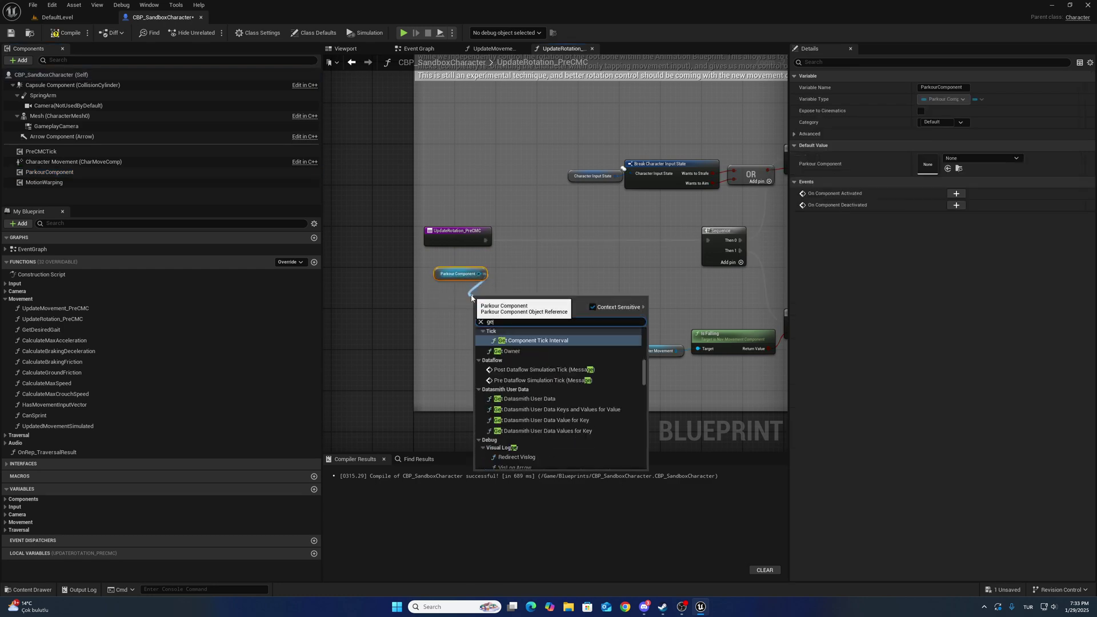
Add Get Parkour State from the Parkour Component and feed it into Matches Any Tags.
left_click(516, 374)
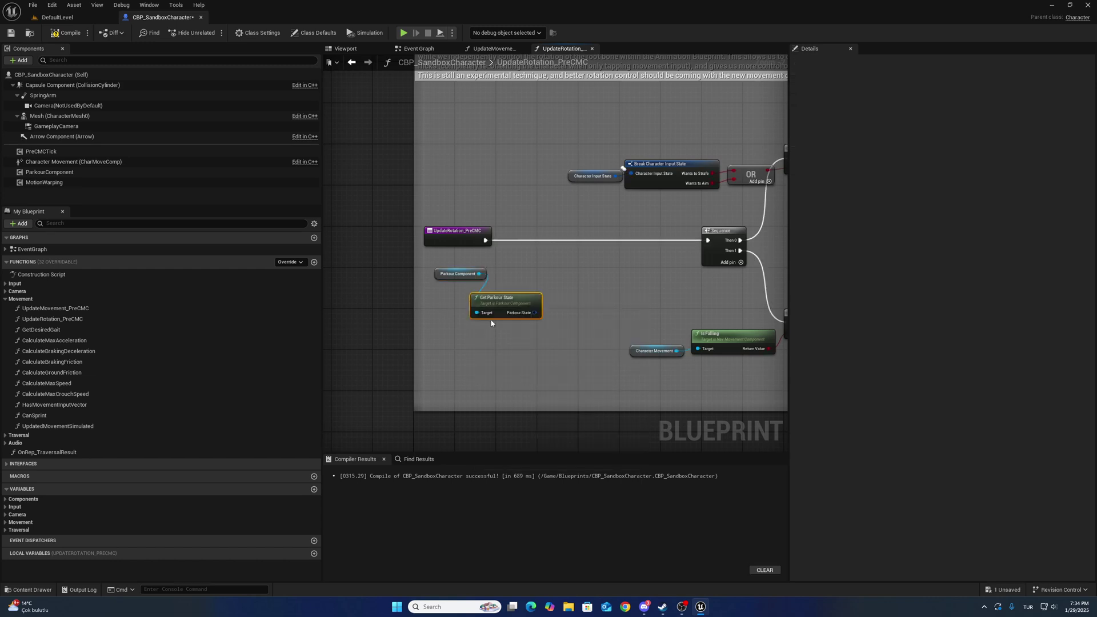
left_click_drag(500, 309, 531, 315)
type("any t")
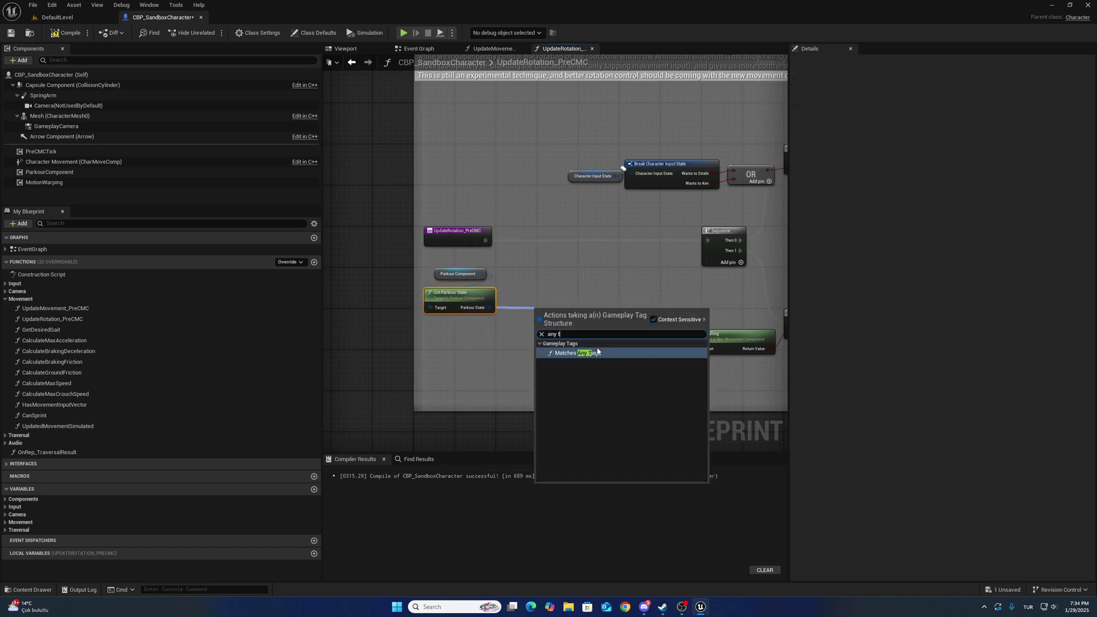
left_click(597, 351)
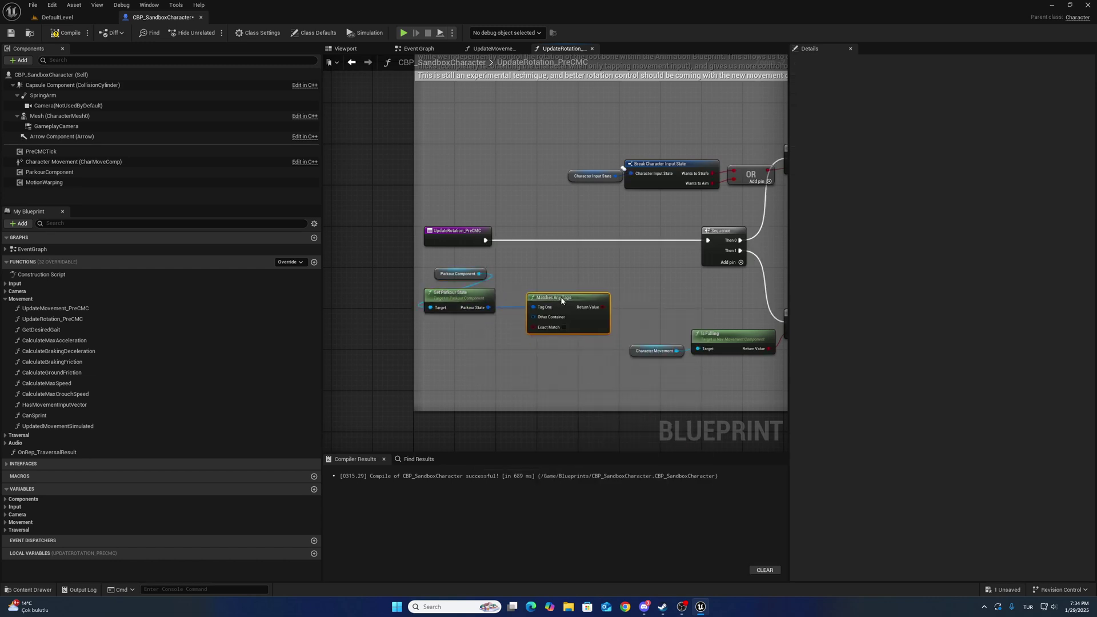
left_click_drag(565, 305, 491, 337)
type("make")
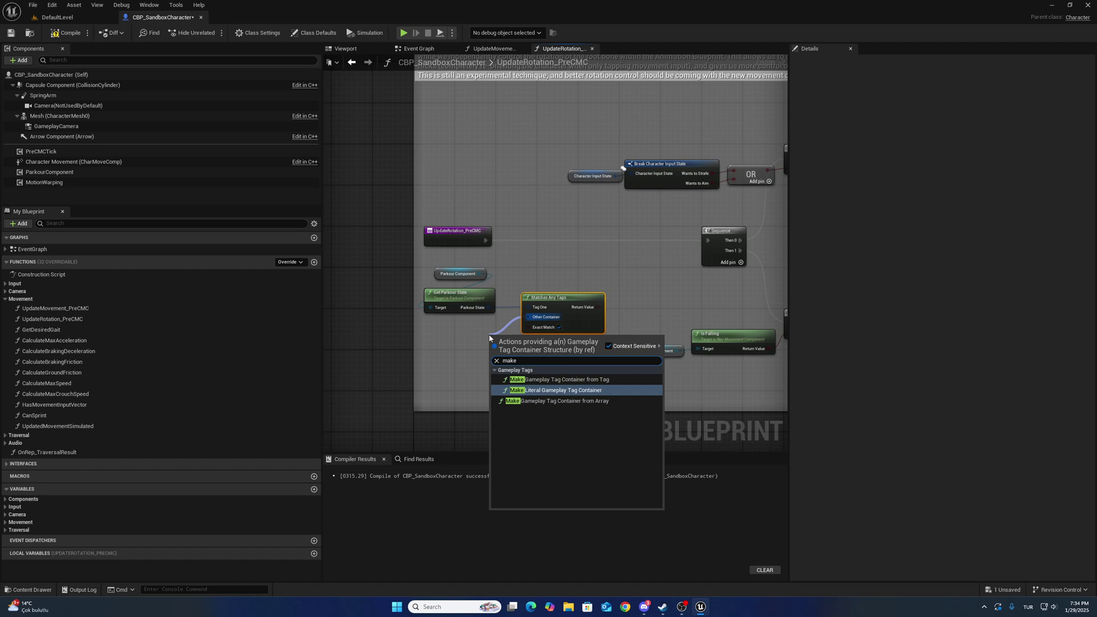
Add a Make Literal Gameplay Tag Container and try the Parkour NoAction tag in it.
left_click(551, 391)
left_click_drag(514, 332, 451, 324)
left_click(456, 334)
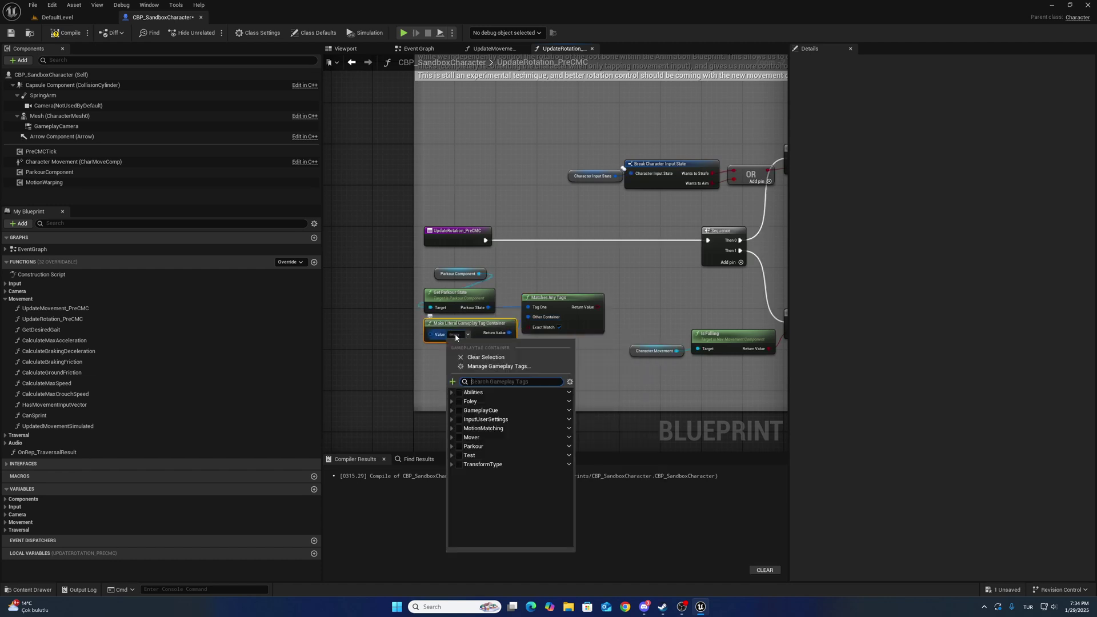
left_click(451, 445)
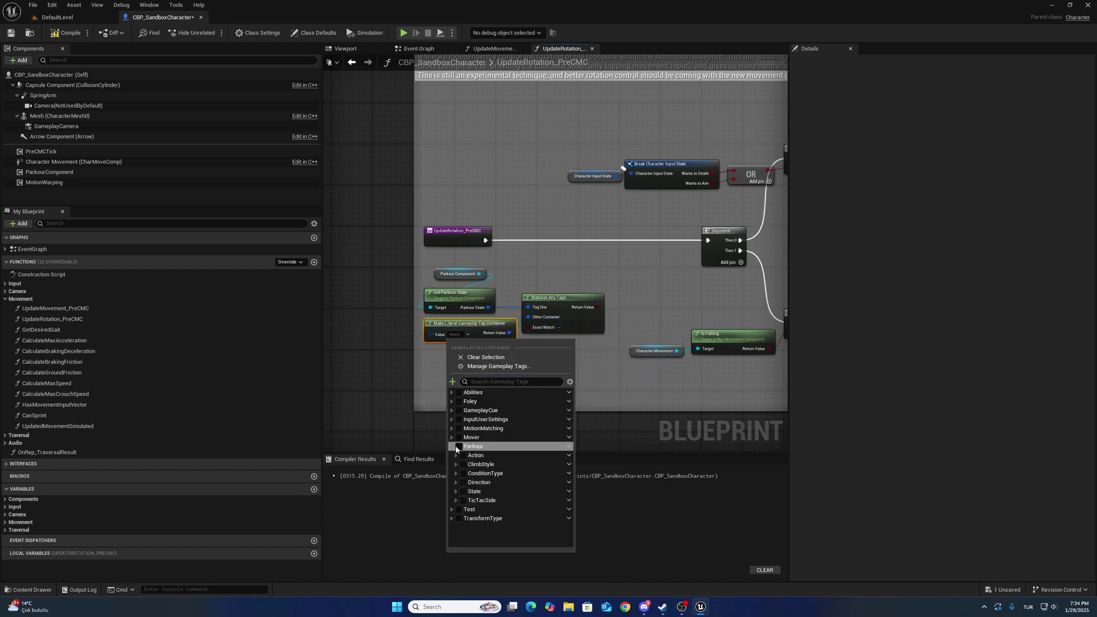
left_click(456, 455)
scroll(471, 497, "down", 2)
scroll(476, 506, "down", 2)
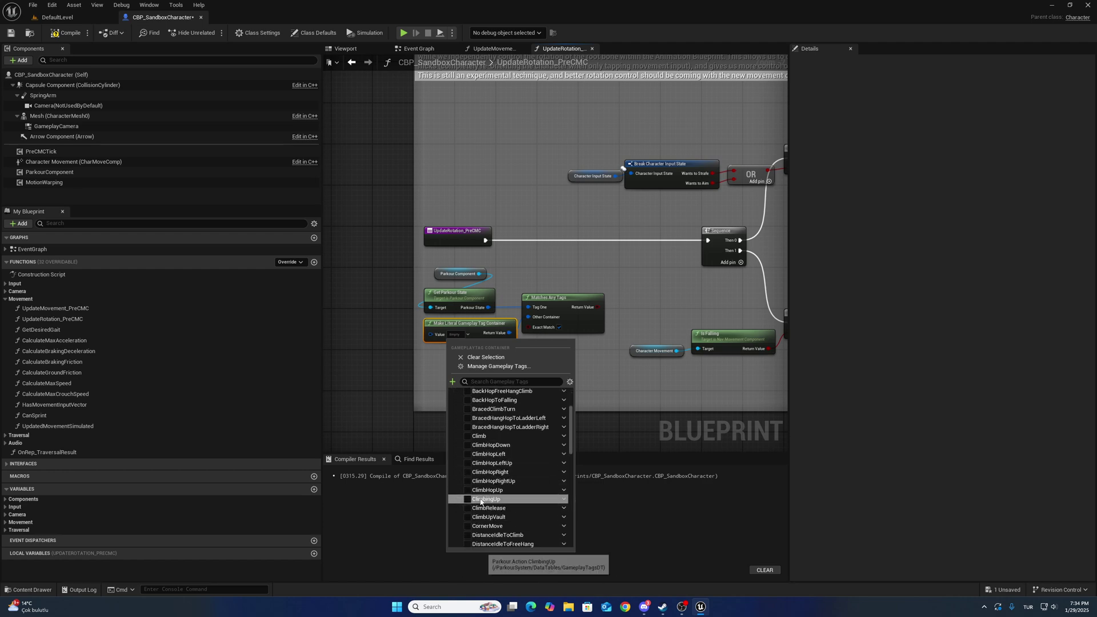
scroll(481, 516, "down", 2)
scroll(480, 514, "down", 5)
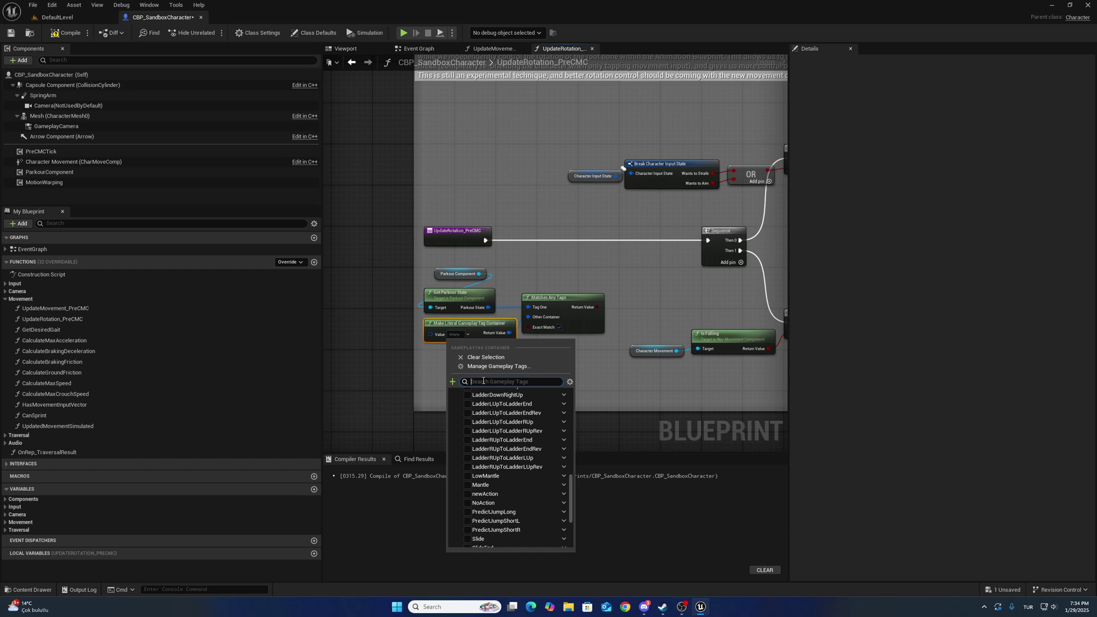
type("no")
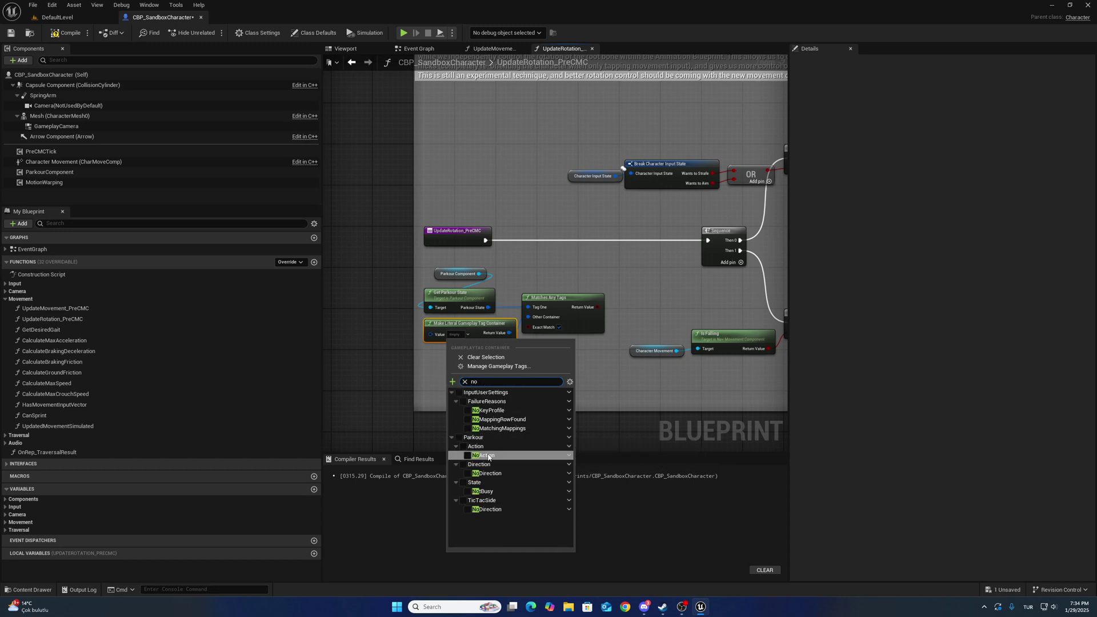
left_click(488, 457)
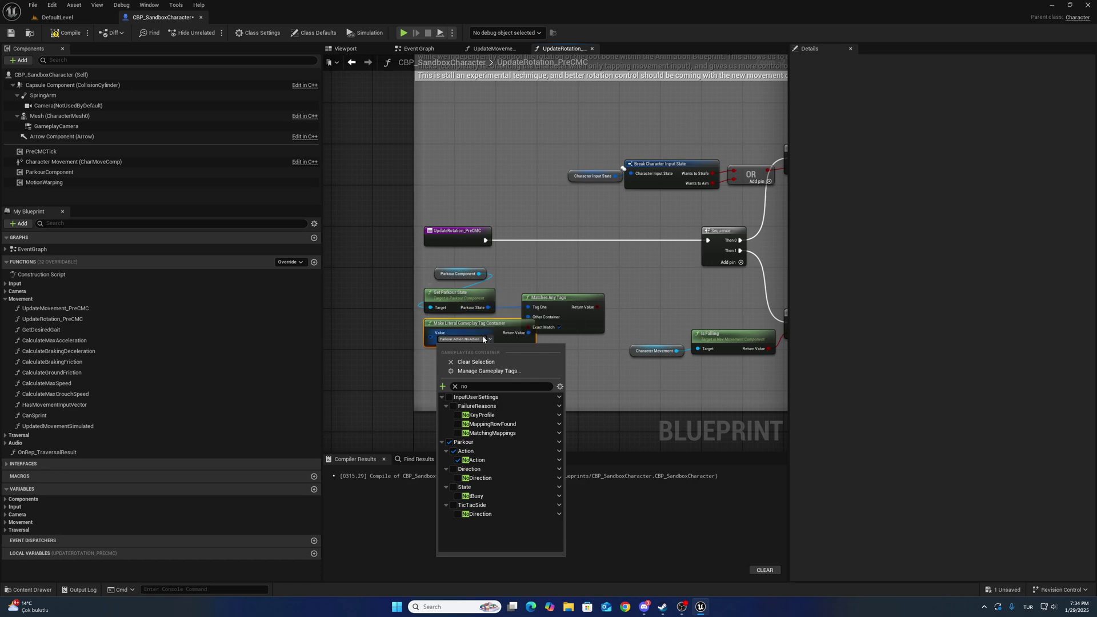
key("BackSpace")
key("BackSpace")
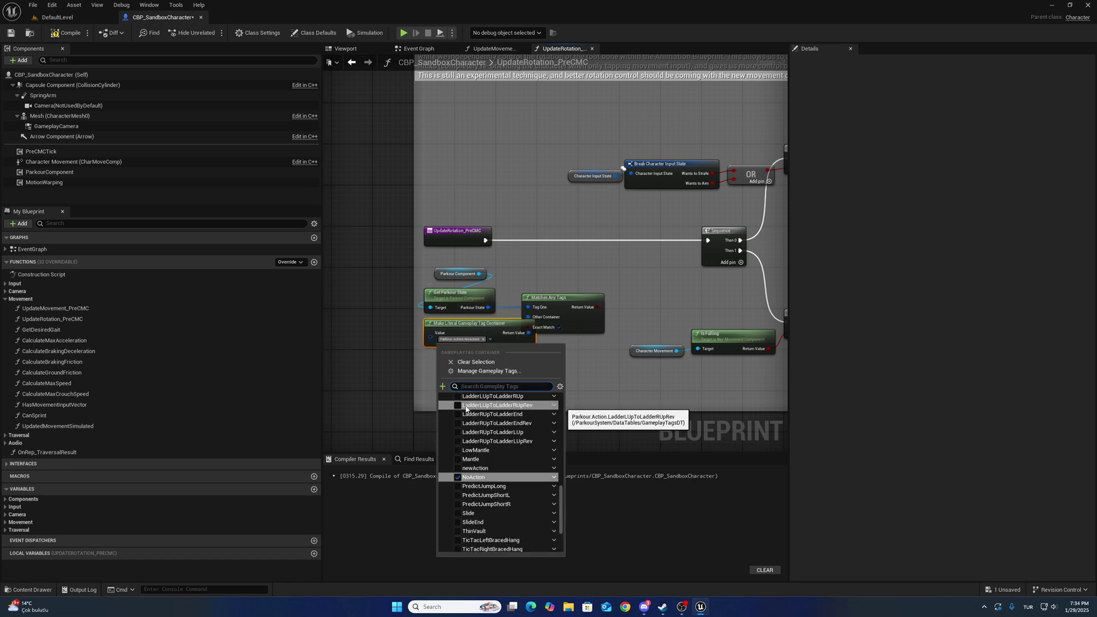
Replace NoAction so the container holds only Parkour.State.NoBusy.
left_click(553, 300)
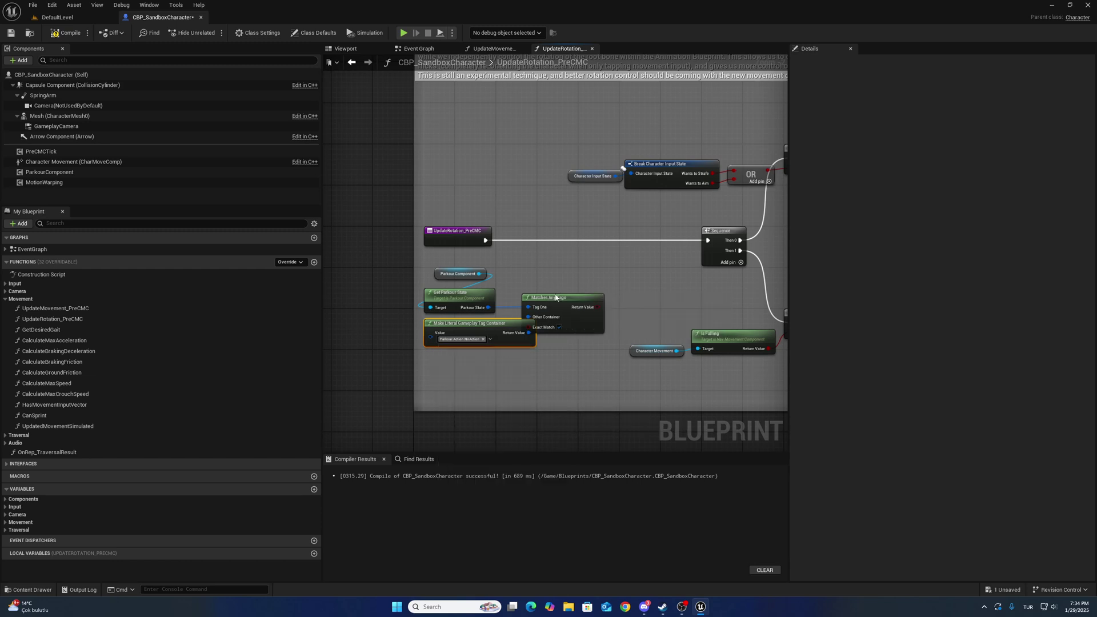
left_click_drag(553, 300, 562, 300)
left_click(490, 338)
type("no")
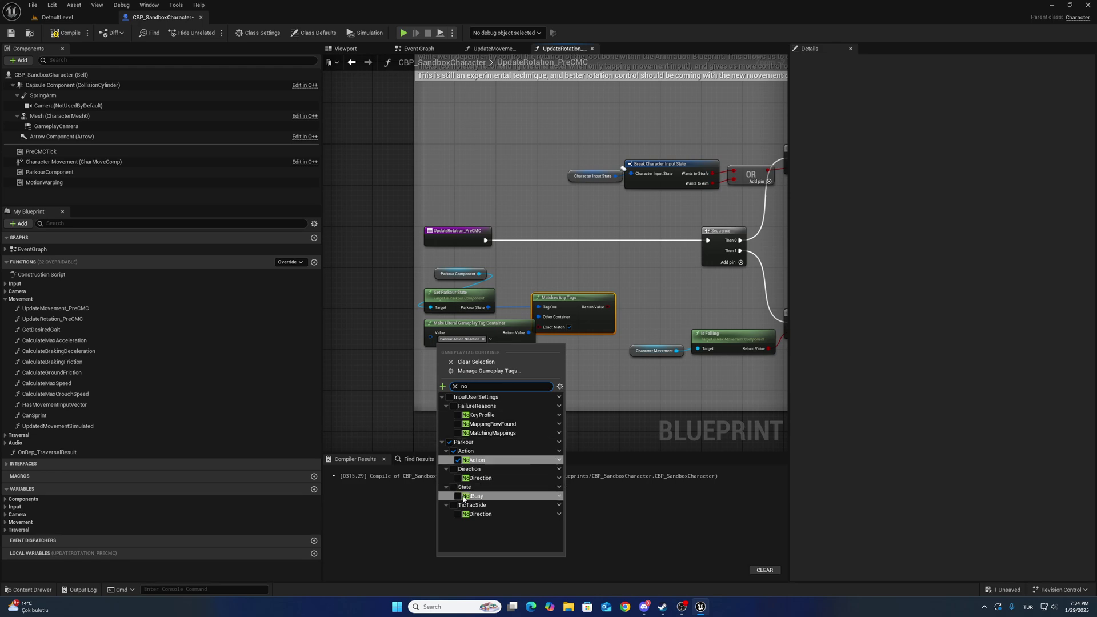
left_click(458, 495)
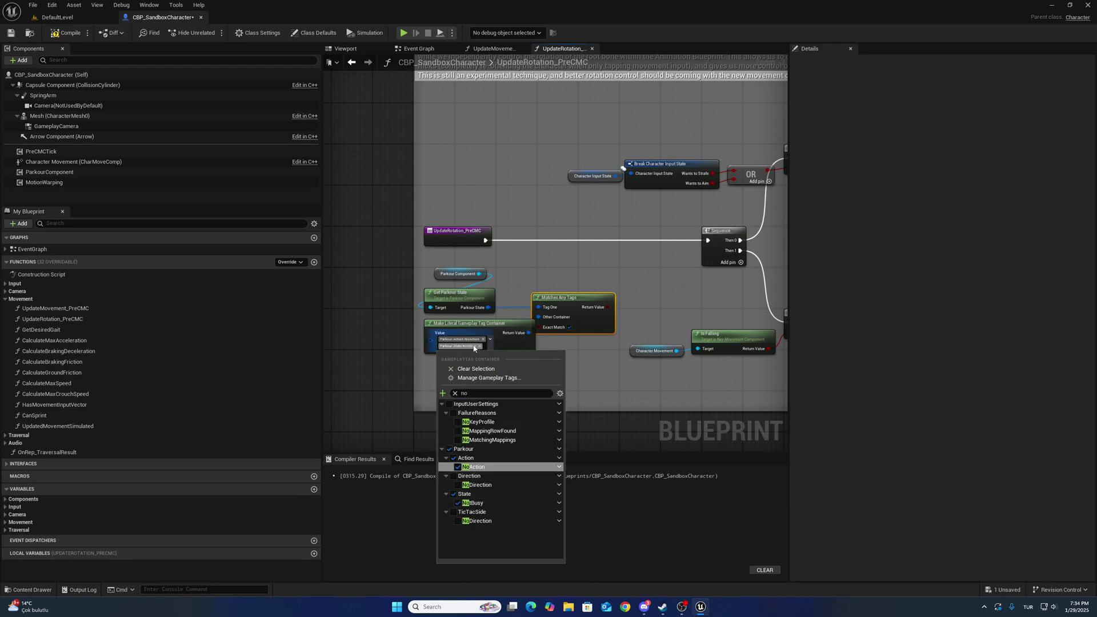
left_click(485, 340)
left_click_drag(586, 298, 592, 300)
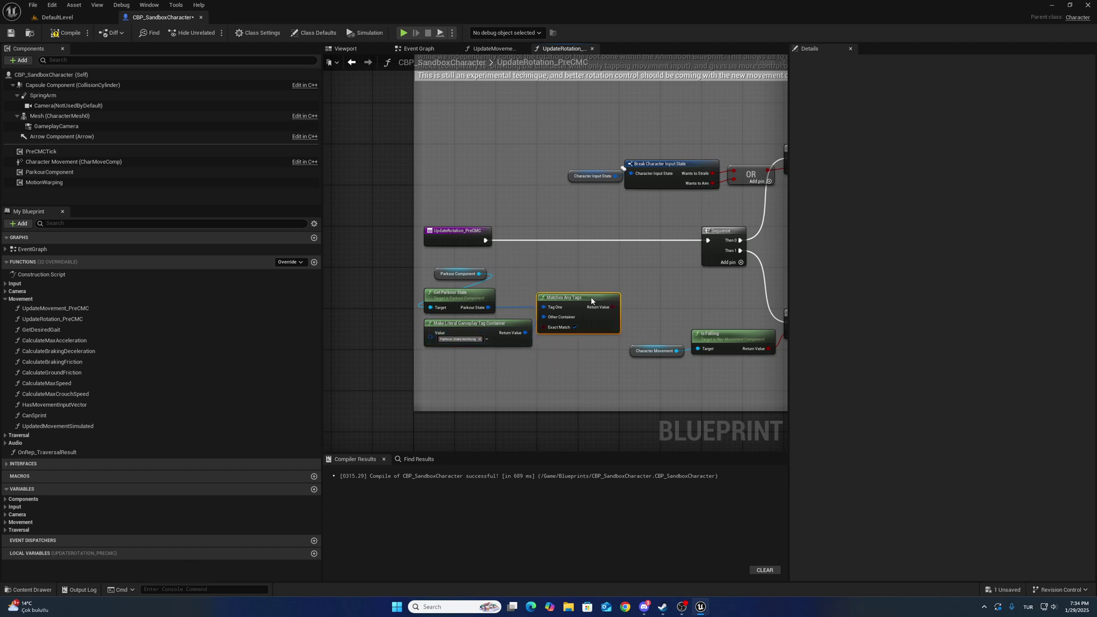
Insert a Branch after UpdateRotation_PreCMC's entry, with Matches Any Tags as its Condition.
left_click_drag(488, 239, 593, 240)
type("branch")
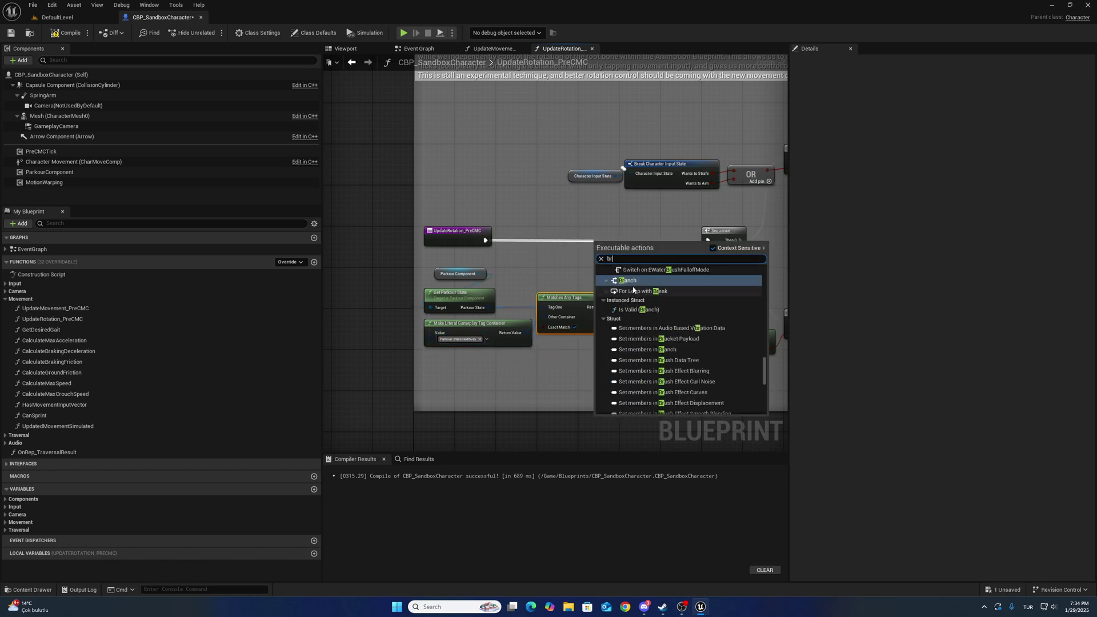
key("Return")
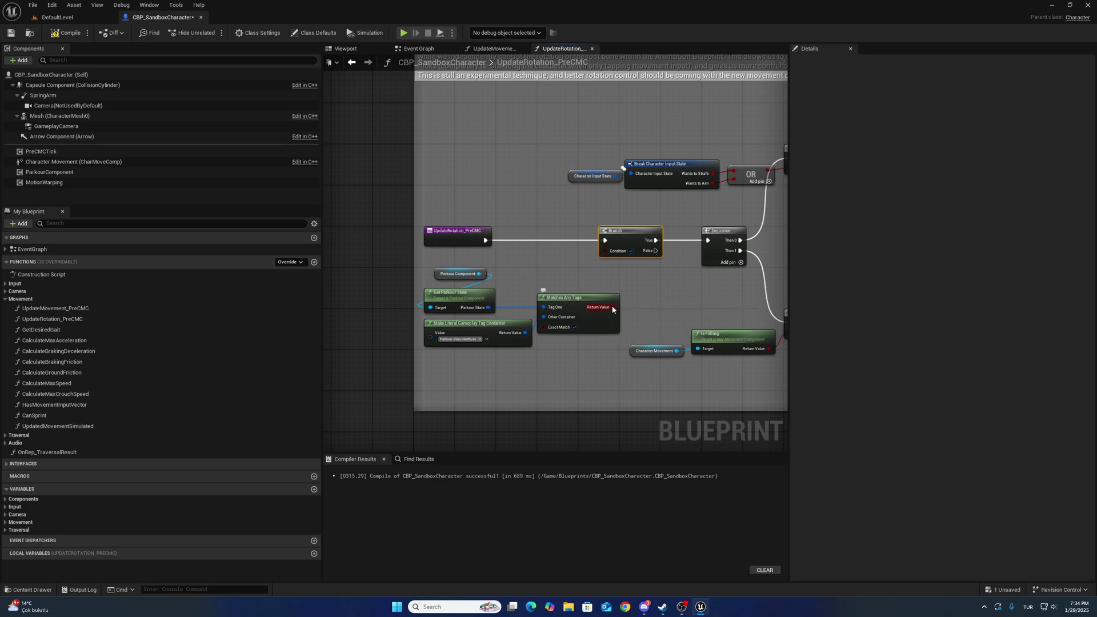
mouse_move(613, 308)
left_mouse_down()
mouse_move(605, 250)
mouse_move(589, 281)
left_mouse_up()
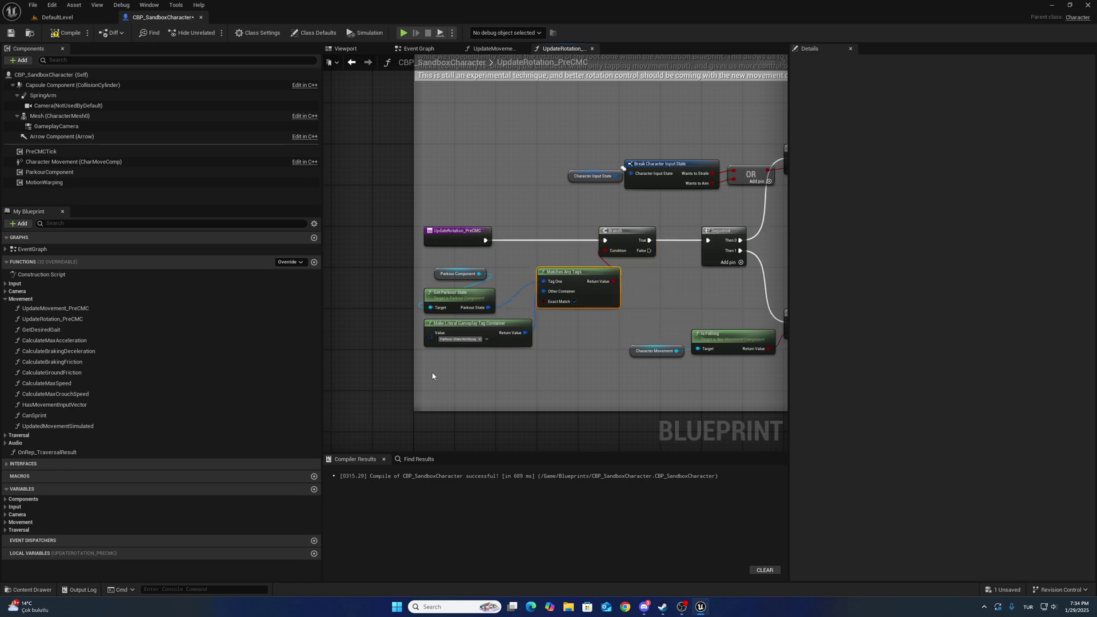
scroll(565, 348, "down", 2)
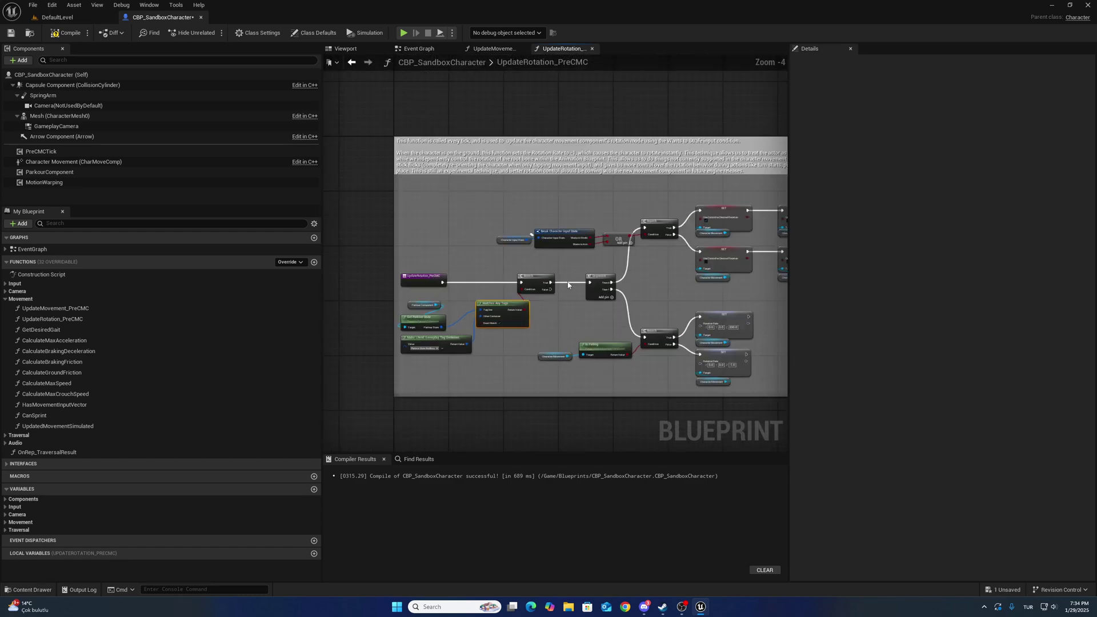
right_click_drag(568, 285, 561, 343)
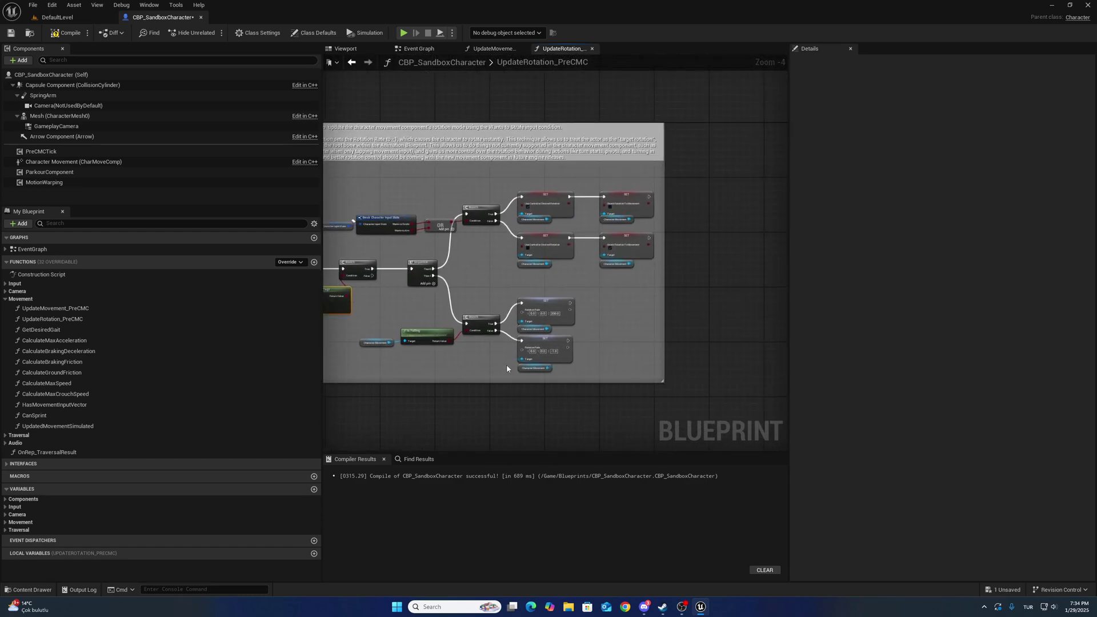
right_click_drag(506, 364, 558, 235)
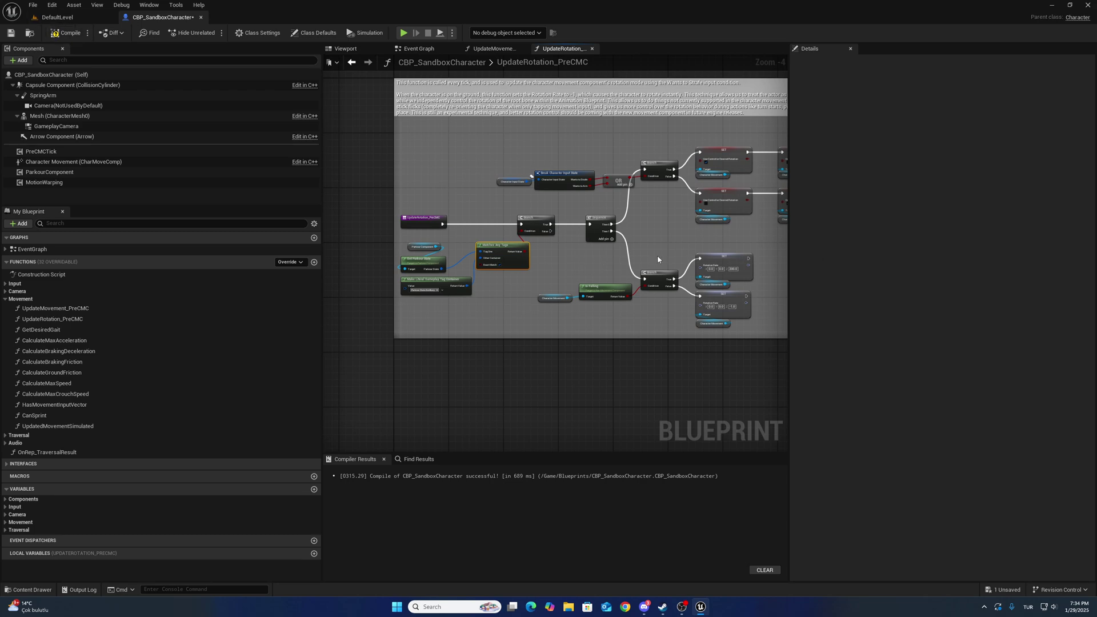
right_click_drag(657, 259, 504, 221)
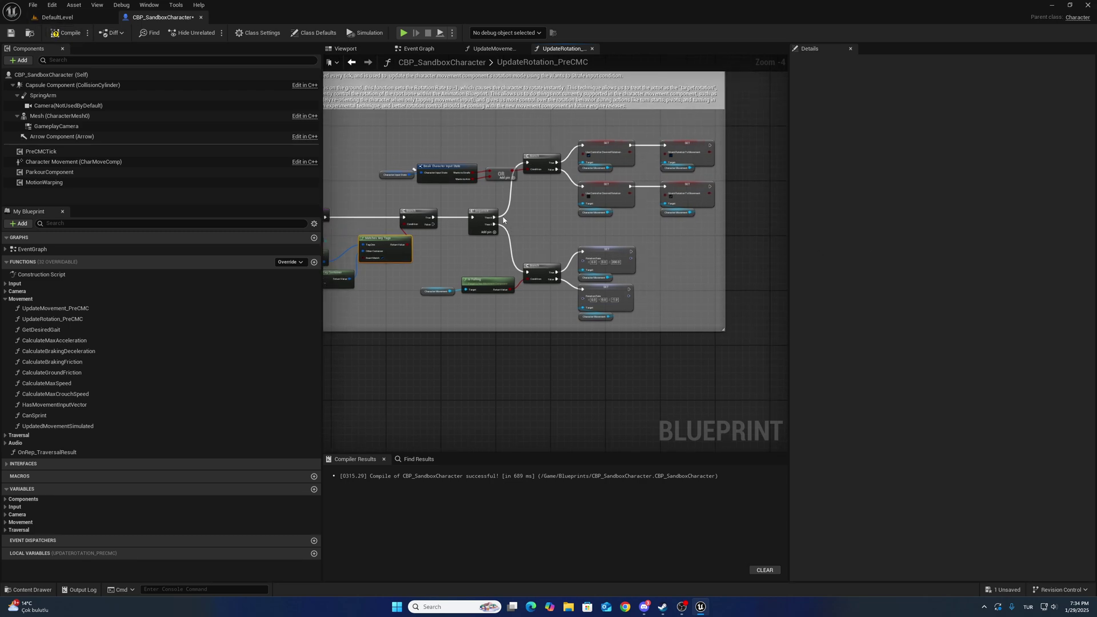
Save CBP_SandboxCharacter and open the UpdateMovement_PreCMC function graph.
left_click(11, 33)
double_click(55, 308)
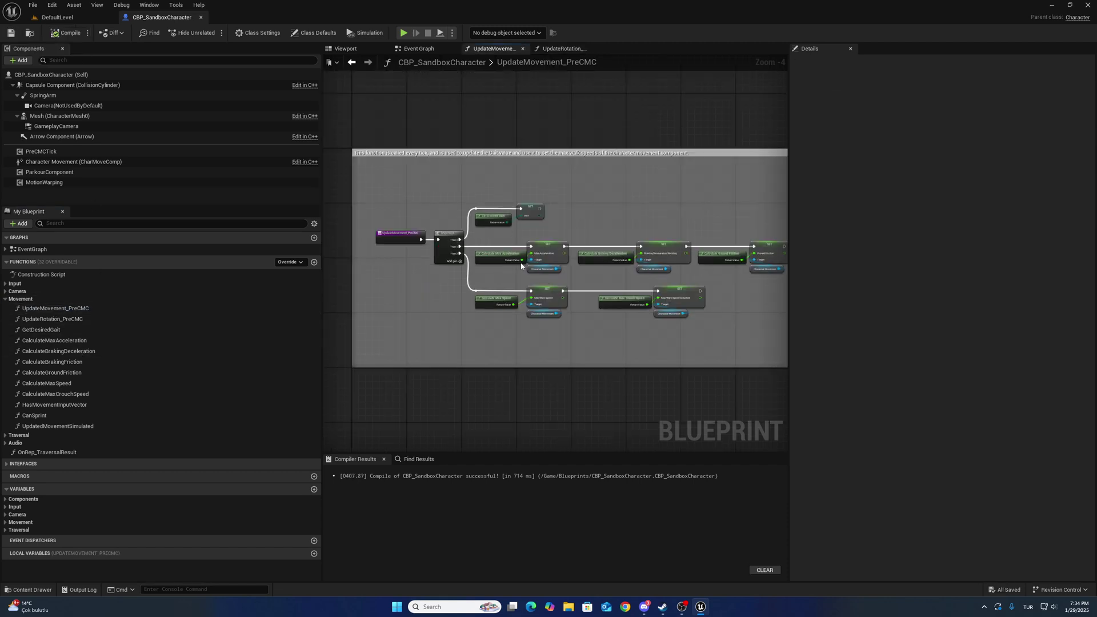
scroll(424, 289, "down", 1)
scroll(591, 201, "up", 1)
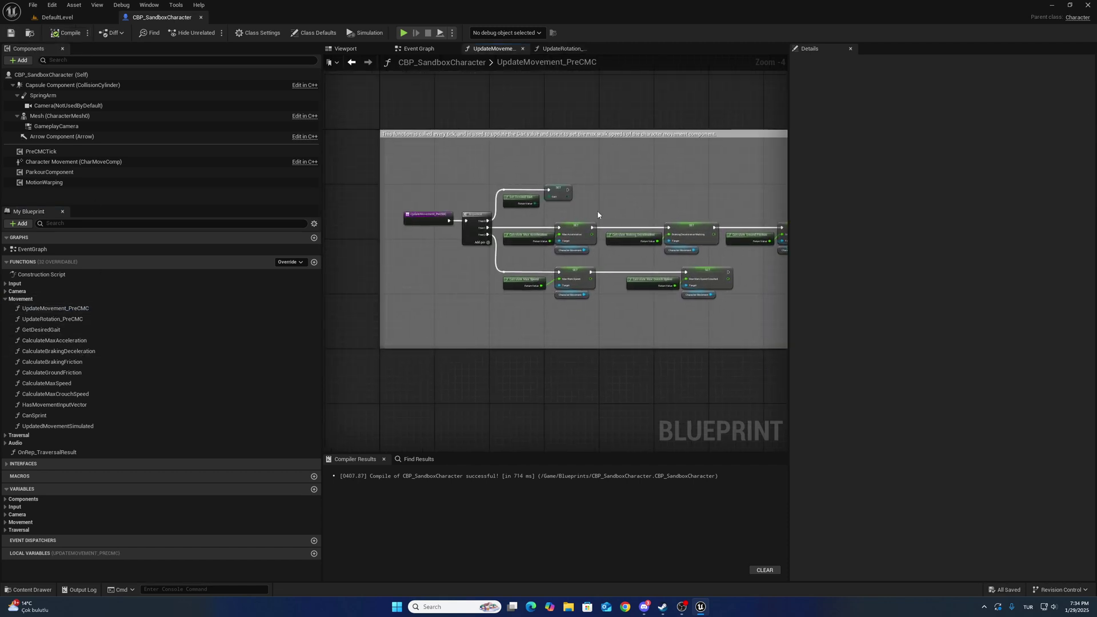
left_click(59, 17)
right_click_drag(484, 405, 485, 409)
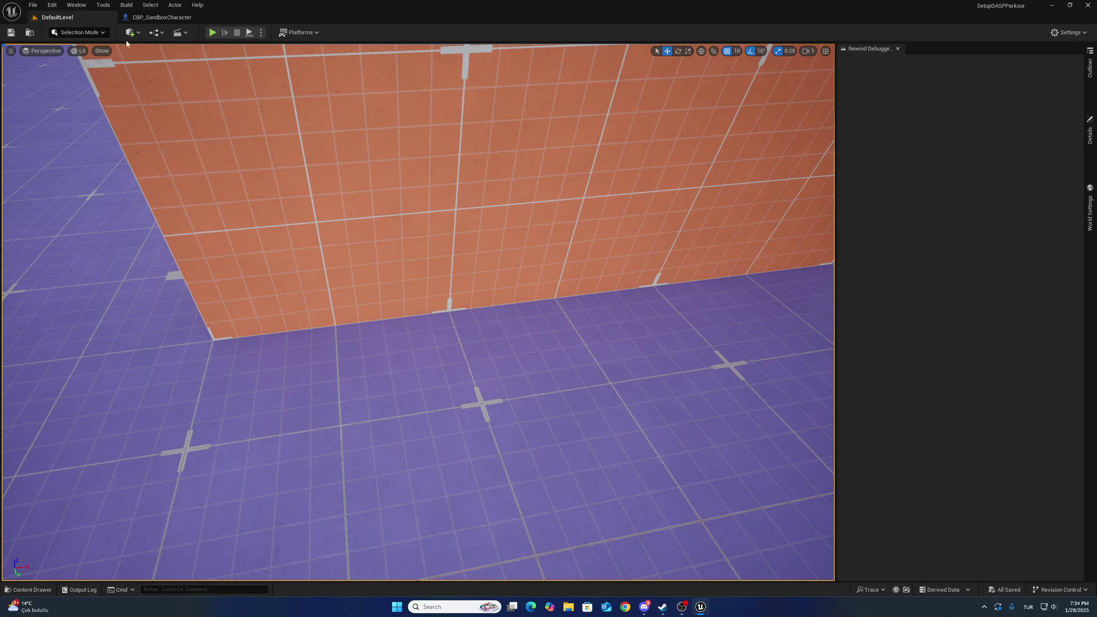
left_click(158, 17)
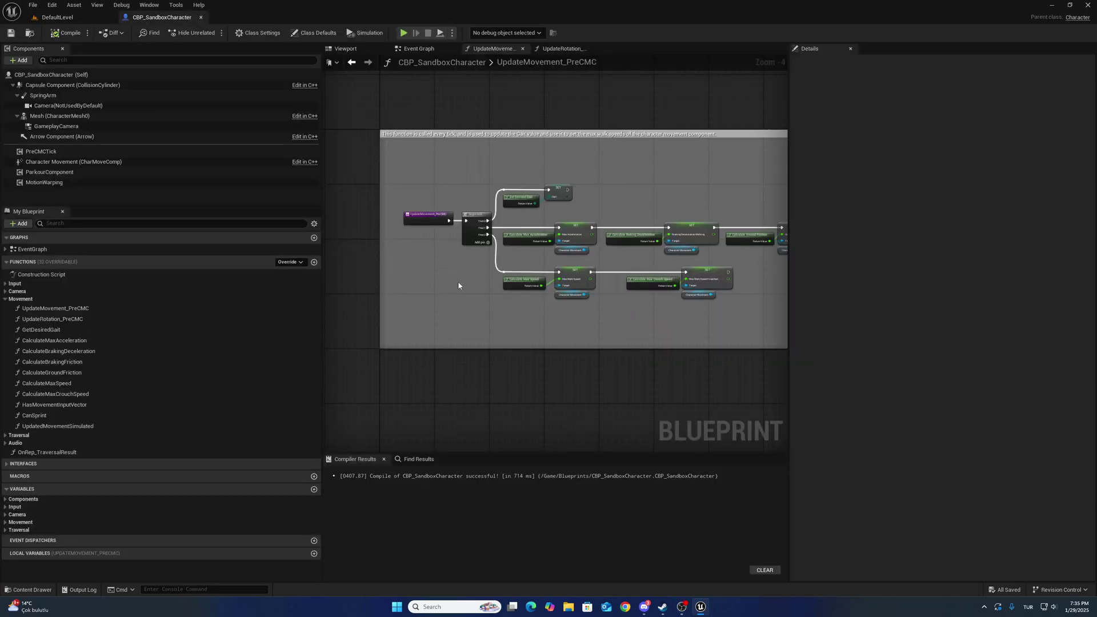
Shift UpdateMovement_PreCMC's nodes right to make room for the gate.
right_click_drag(458, 284, 420, 267)
scroll(441, 275, "down", 1)
scroll(443, 293, "down", 1)
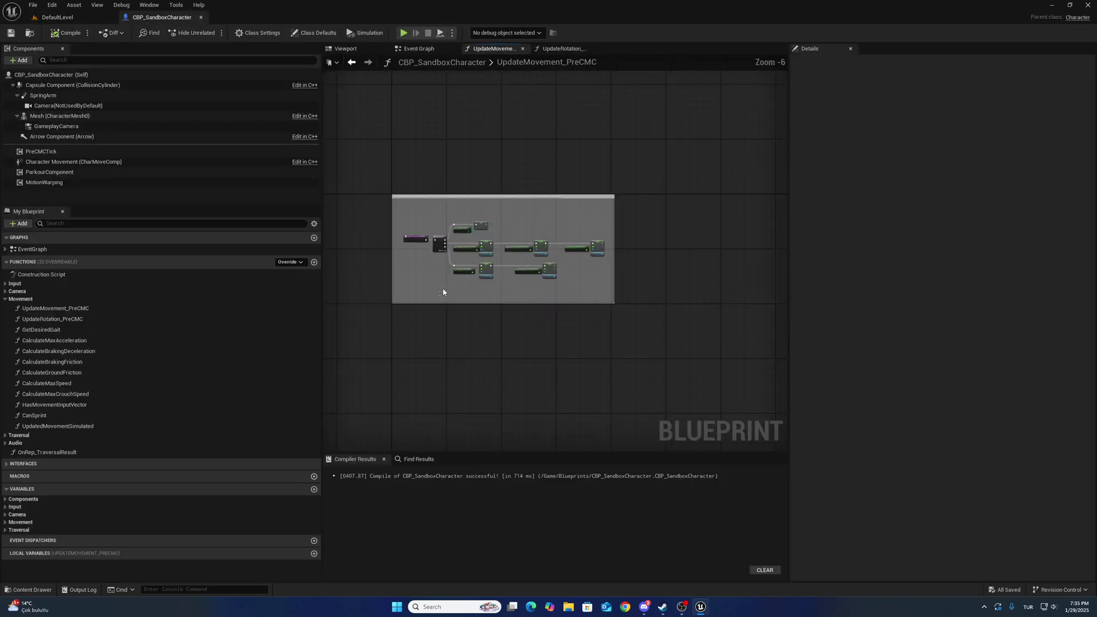
left_click_drag(616, 222, 659, 248)
right_click_drag(652, 245, 623, 214)
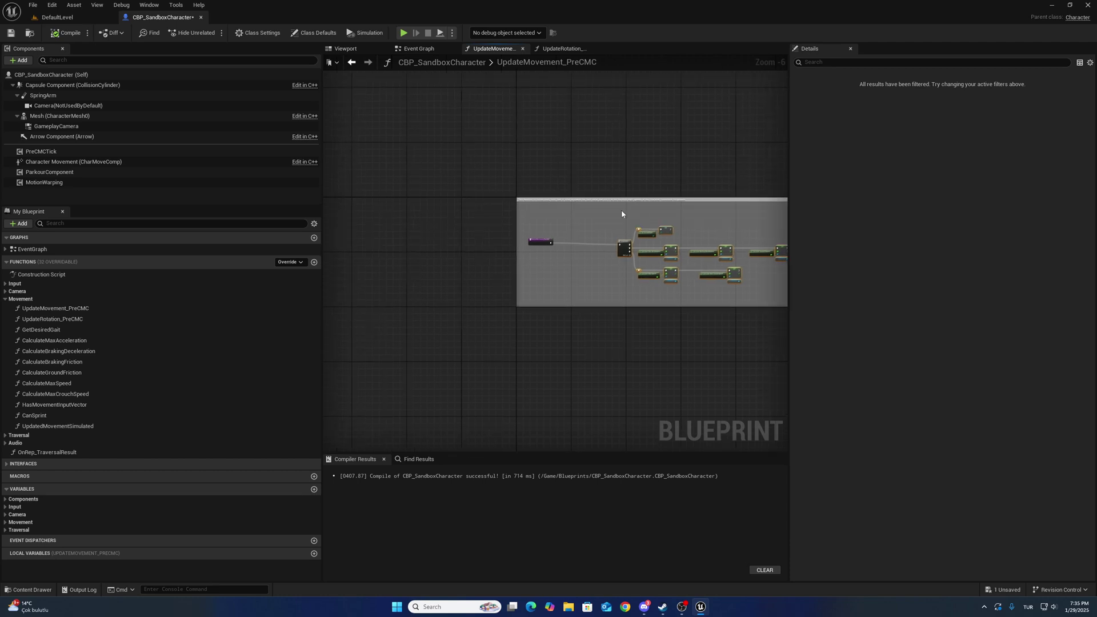
Bring the Branch and tag-check nodes from UpdateRotation_PreCMC into the movement graph.
left_click(579, 51)
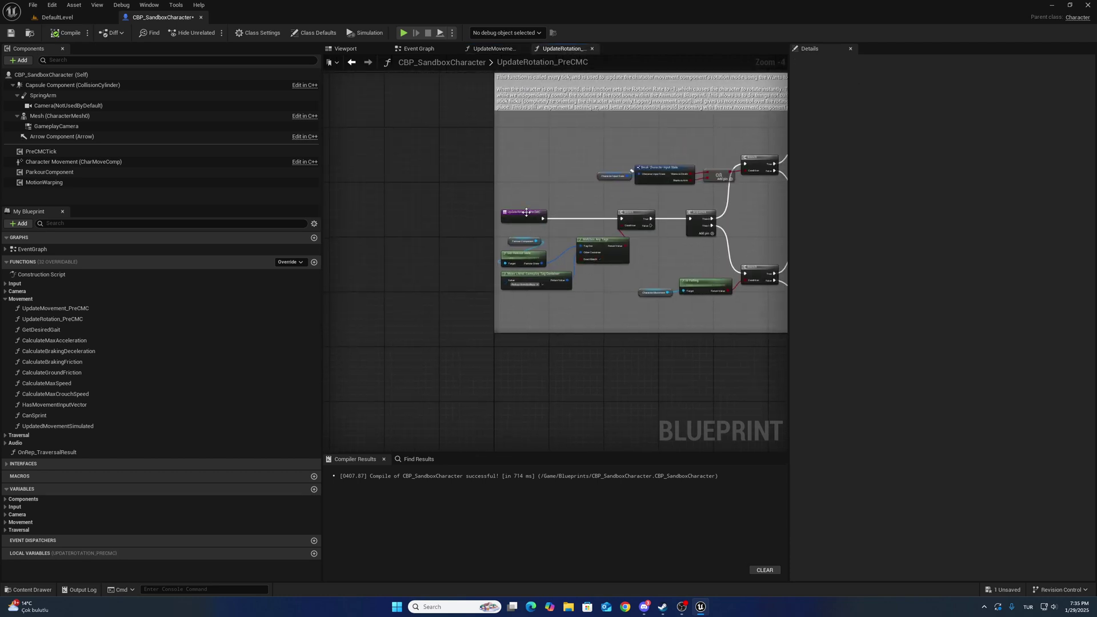
mouse_move(526, 213)
left_mouse_down()
mouse_move(457, 210)
mouse_move(538, 217)
left_mouse_up()
left_click(619, 220)
left_click(493, 48)
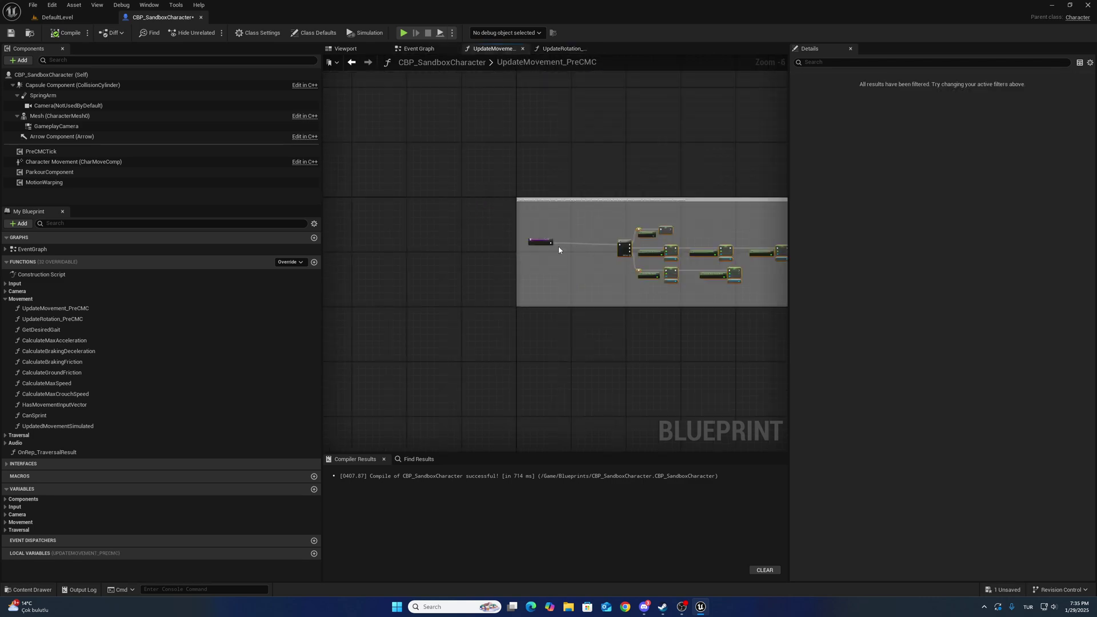
scroll(559, 249, "up", 4)
left_click(488, 235)
left_click(517, 311)
key("ctrl+v")
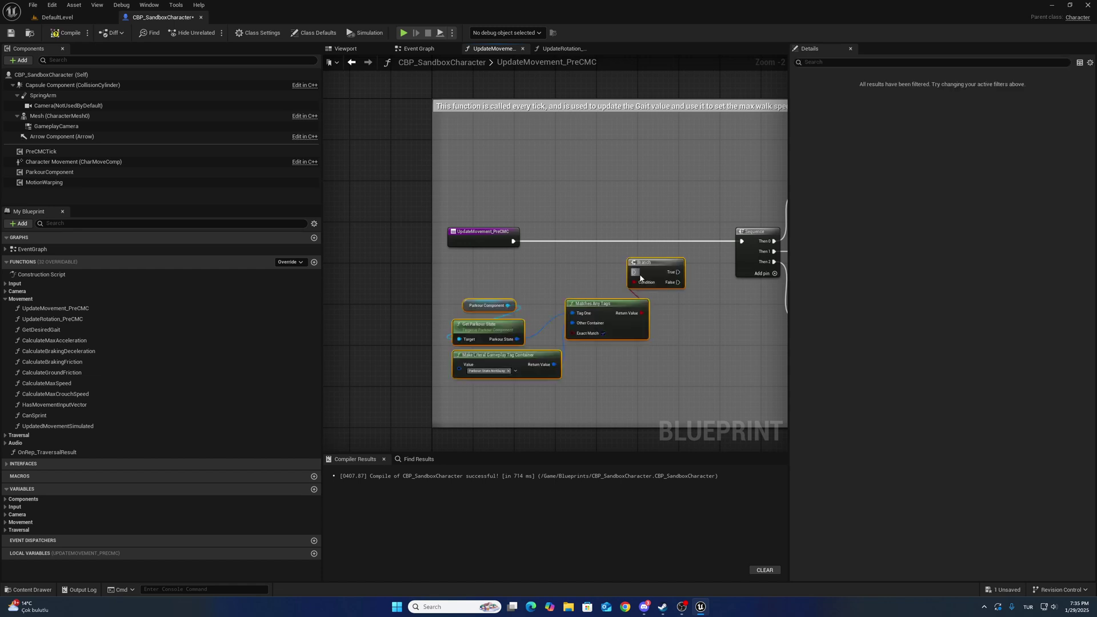
Wire the Branch between the entry node and Sequence, with True into Sequence.
left_click_drag(639, 277, 673, 238)
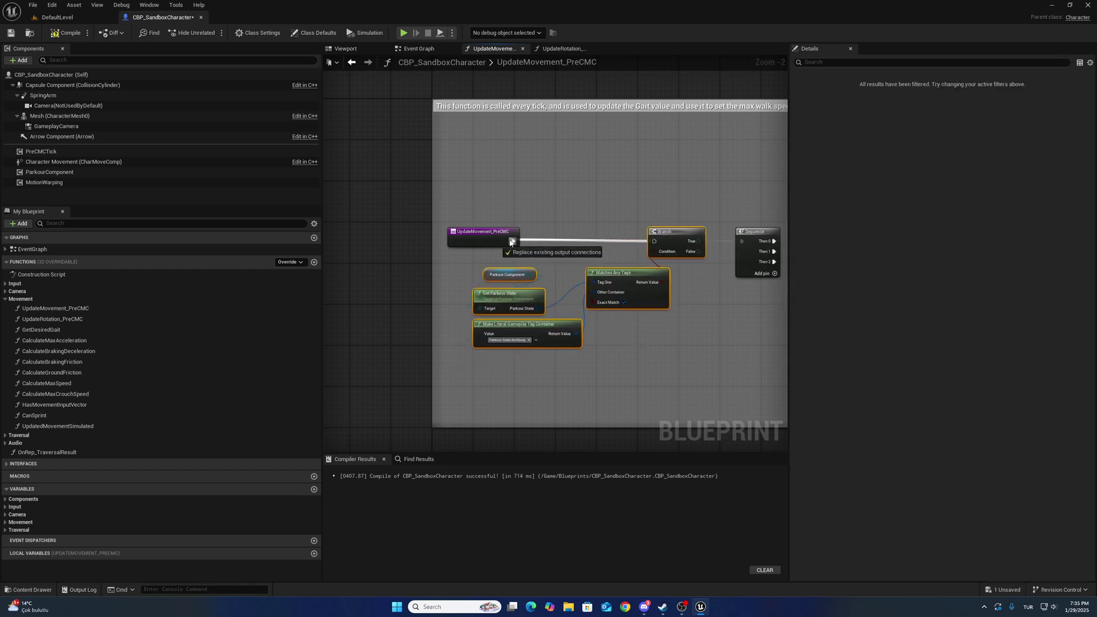
left_click_drag(511, 242, 510, 242)
right_click_drag(604, 218, 452, 205)
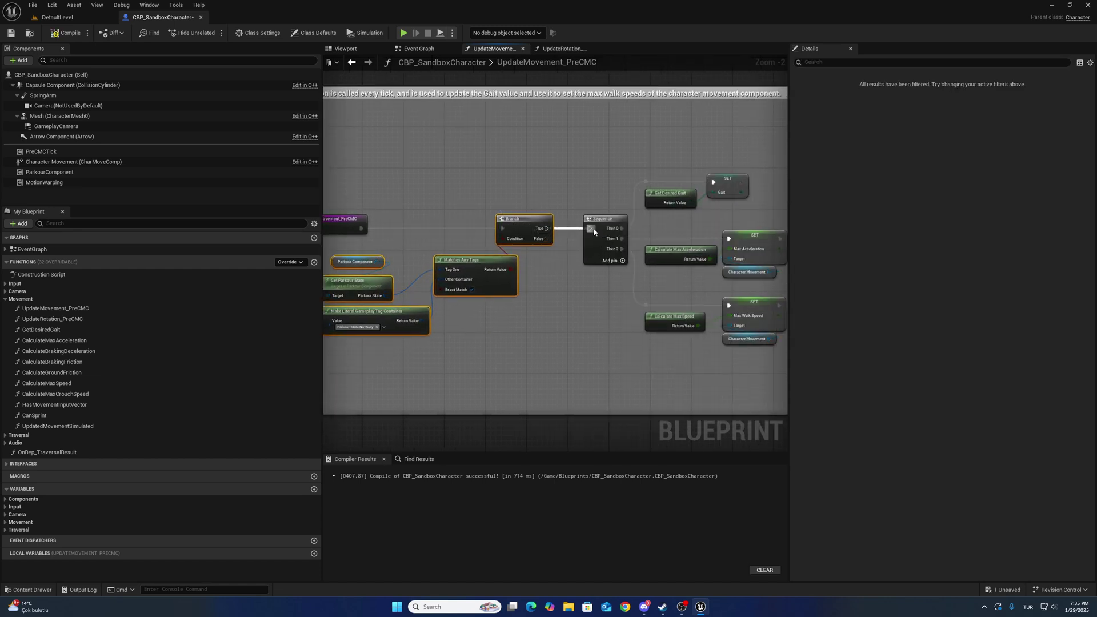
left_click_drag(594, 231, 590, 229)
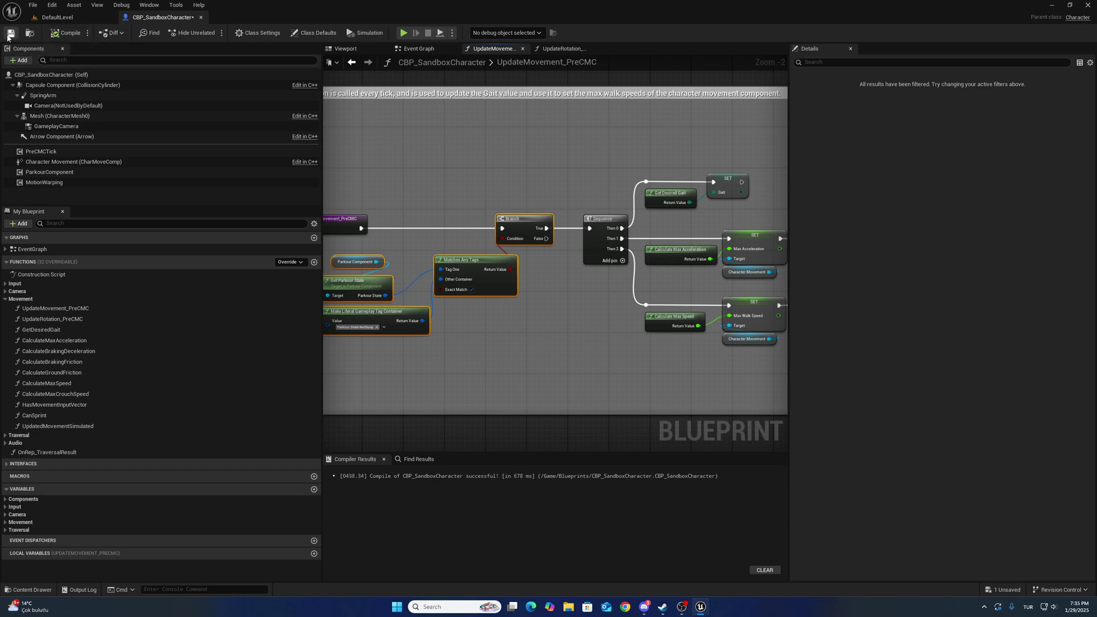
Play from a floor spot to test climbing the wall, then stop the session.
left_click(58, 18)
right_click_drag(412, 343, 478, 363)
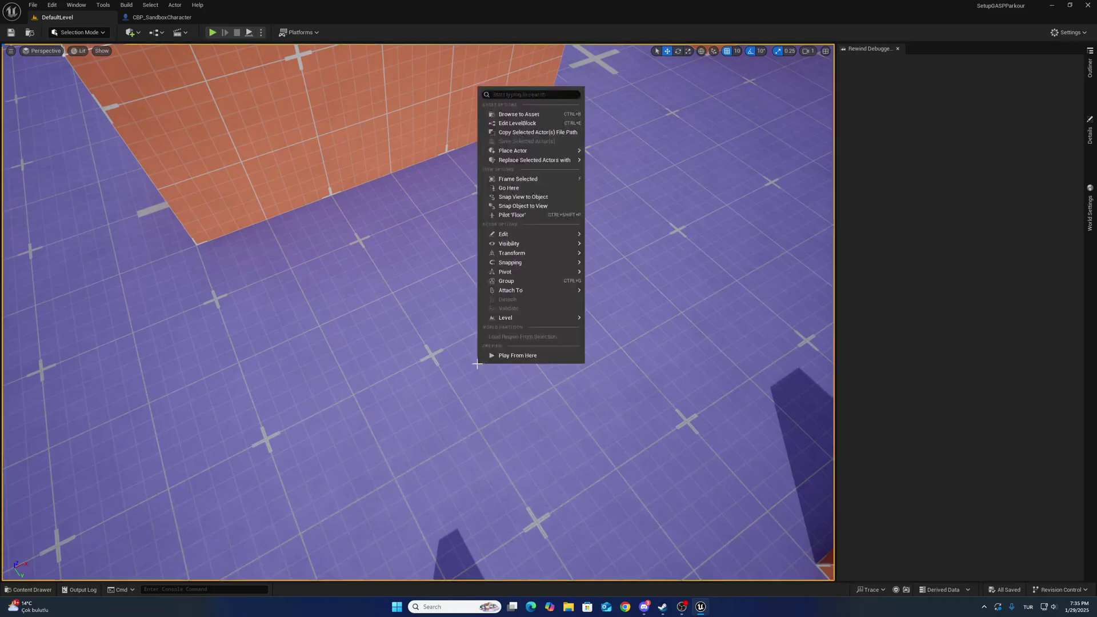
left_click(518, 355)
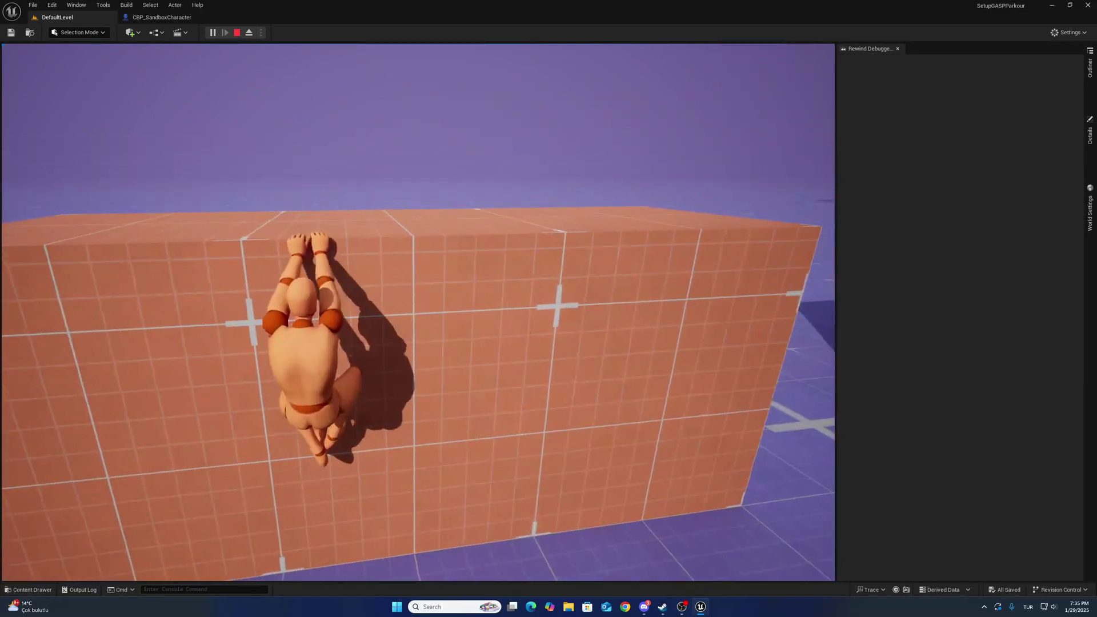
key("shift+F1")
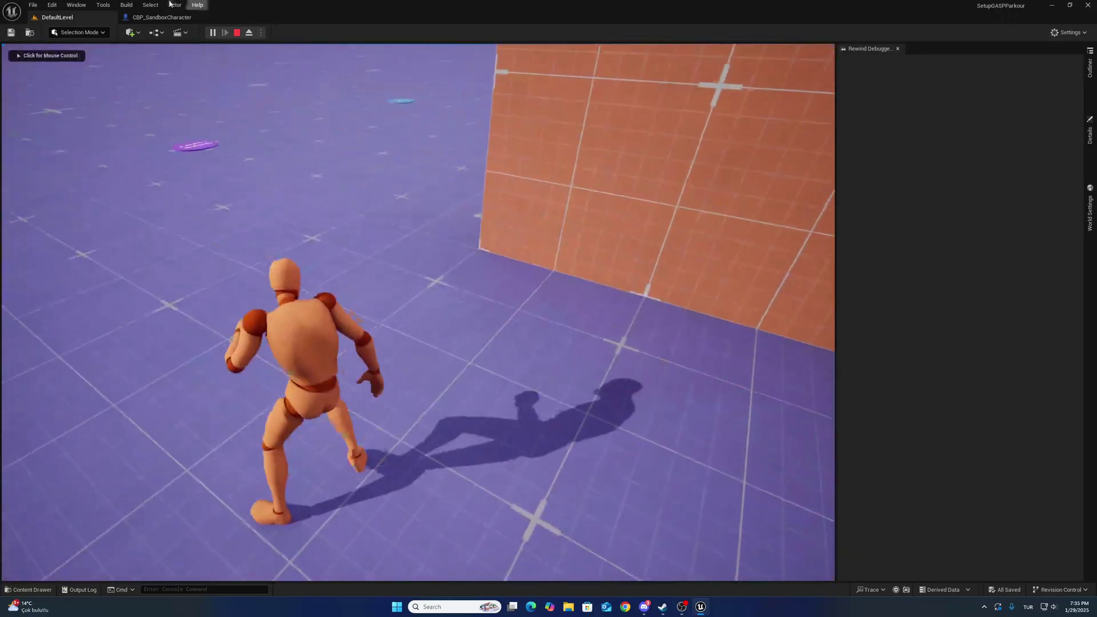
left_click(237, 33)
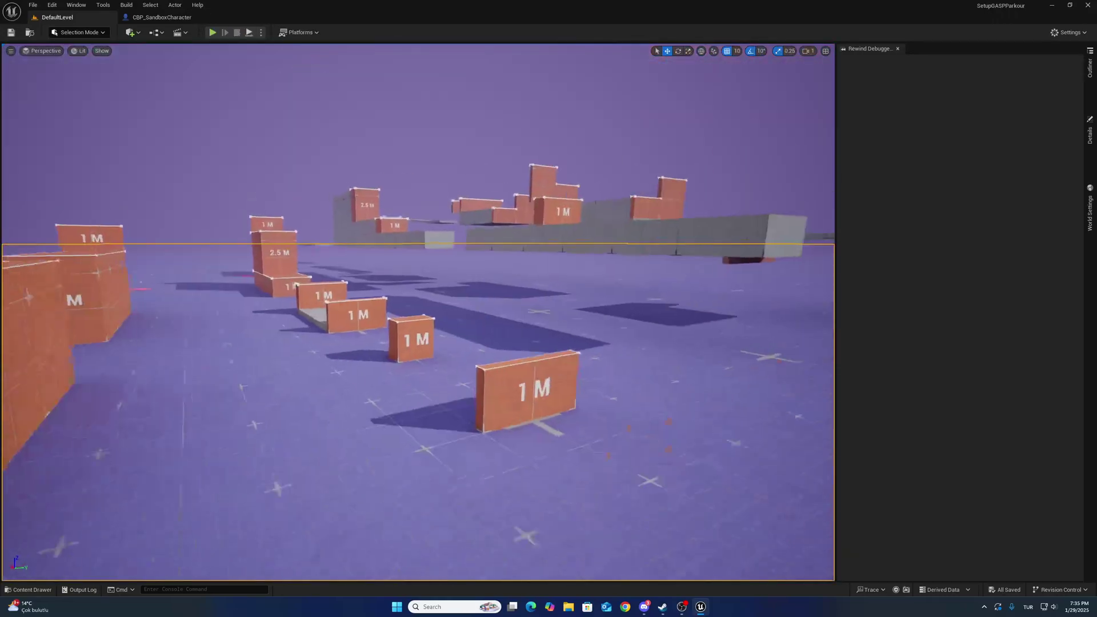
Tick Limited Parkour on CBP_SandboxCharacter's ParkourComponent and return to the level.
key("w")
left_click(32, 590)
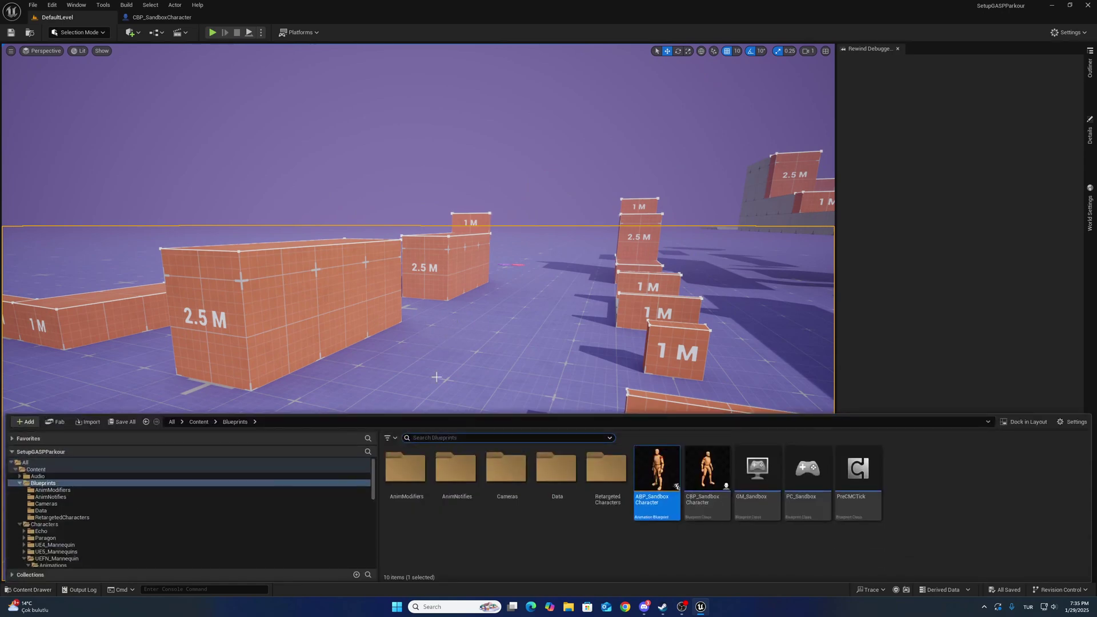
right_click_drag(383, 385, 281, 413)
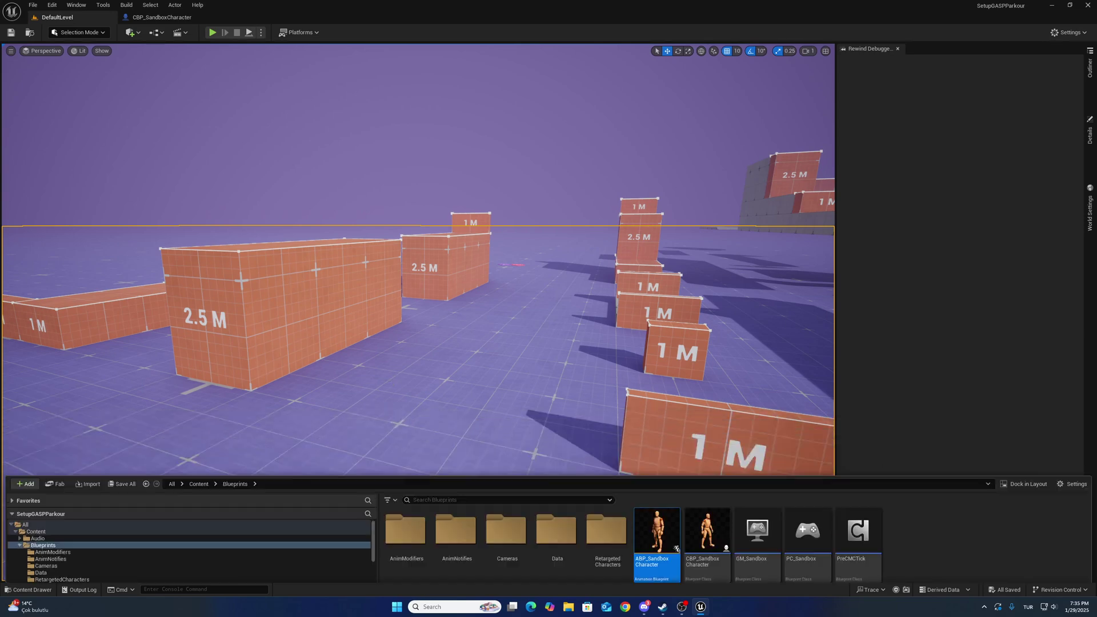
left_click(32, 590)
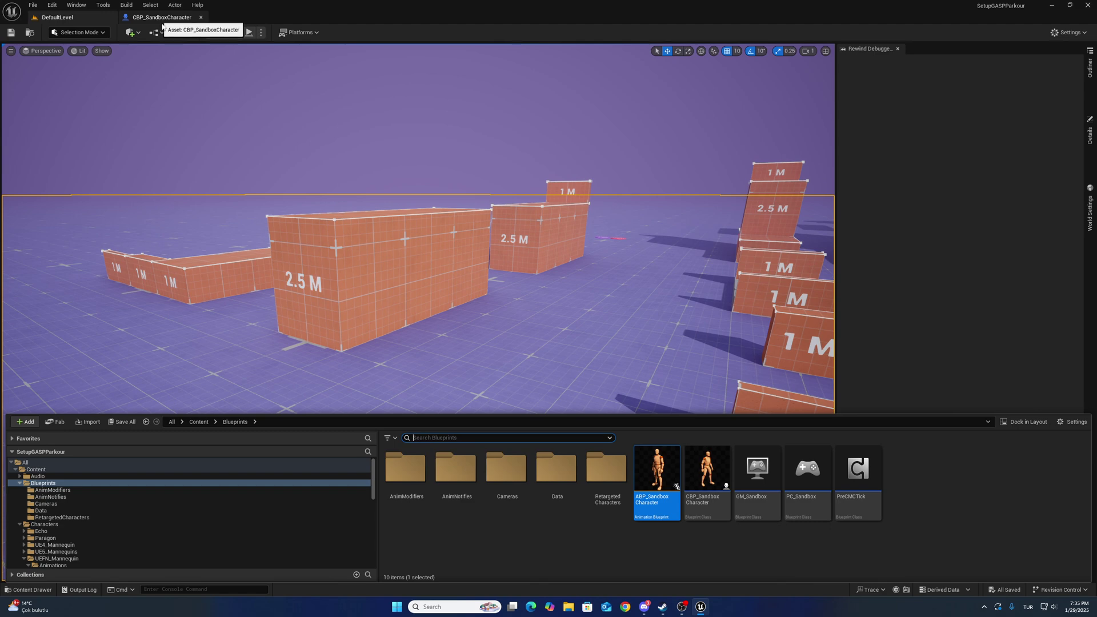
left_click(137, 17)
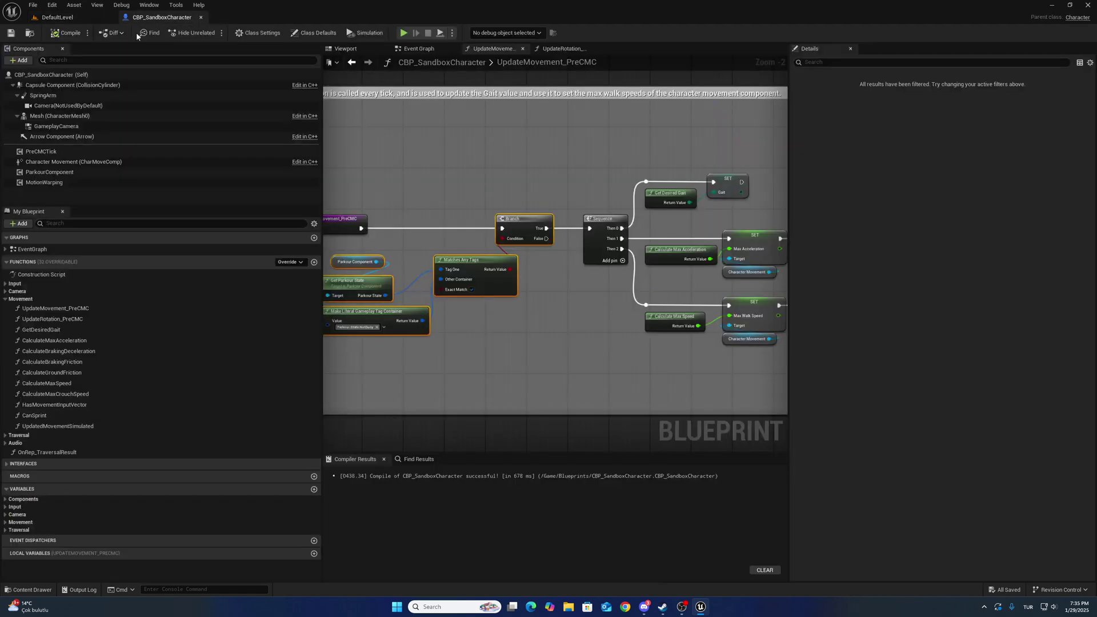
left_click(50, 172)
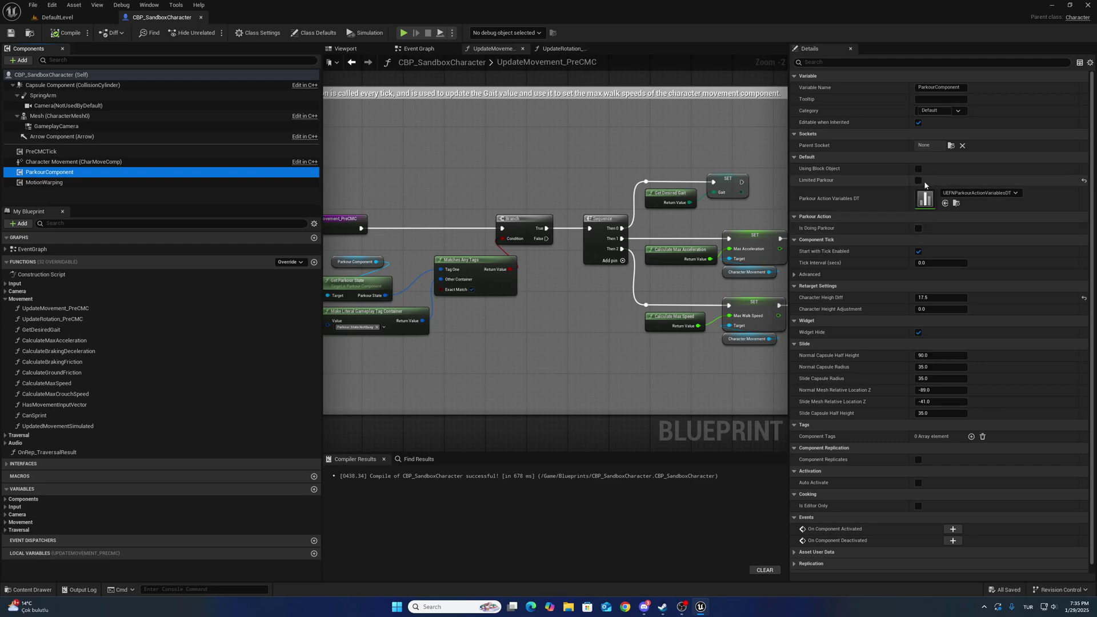
left_click(71, 18)
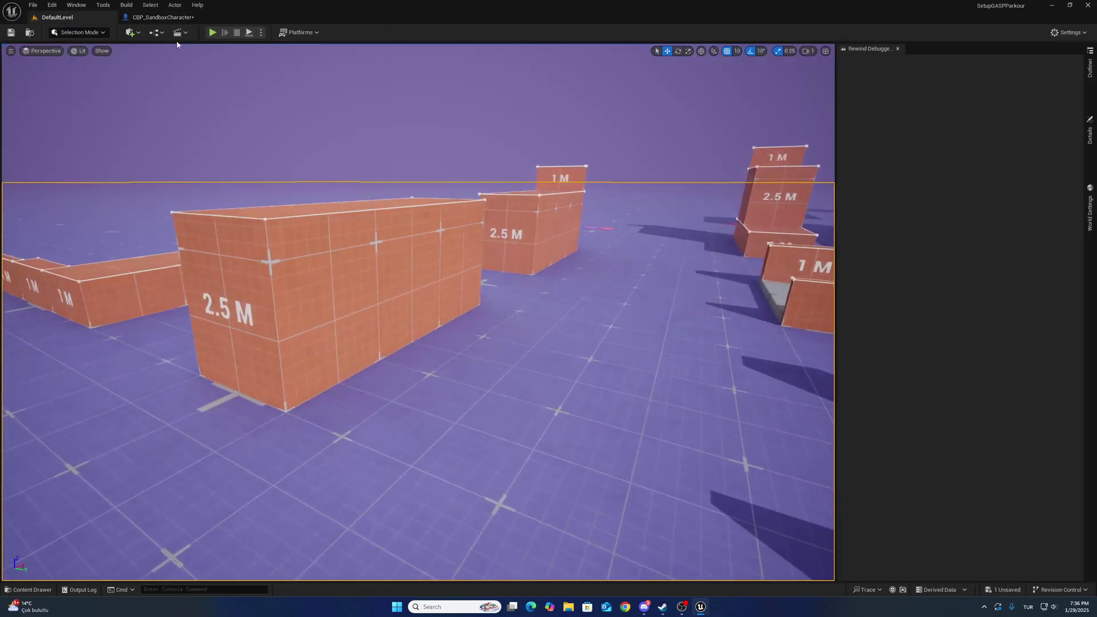
Add a Quick Add cube and raise it onto the top of the 2.5 M wall.
left_click(135, 34)
mouse_move(154, 131)
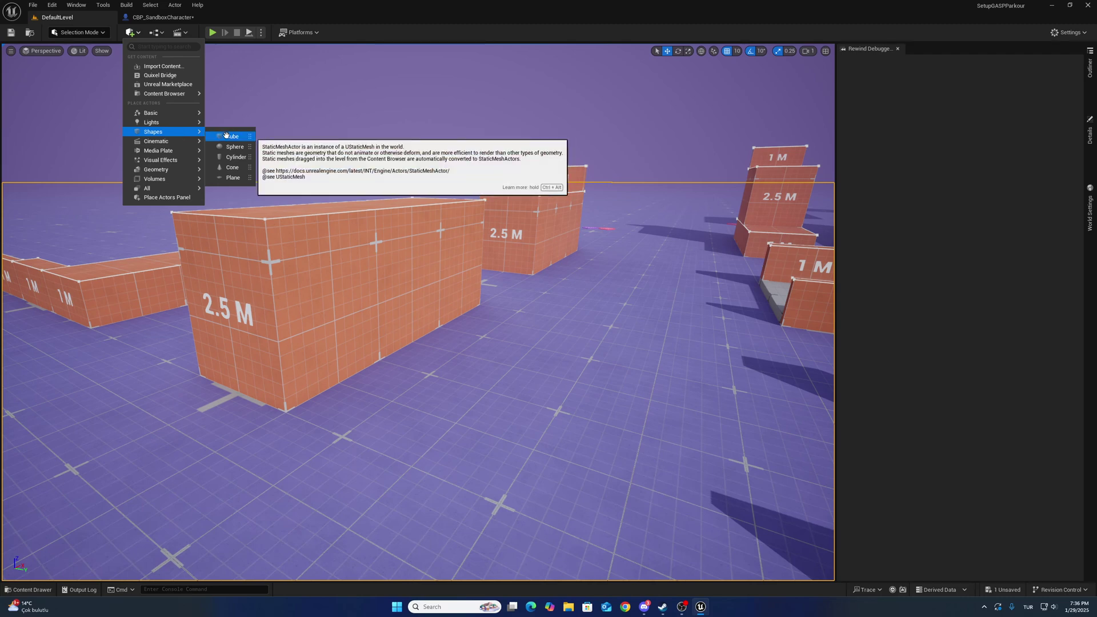
left_click(230, 136)
scroll(429, 288, "up", 2)
scroll(420, 305, "up", 2)
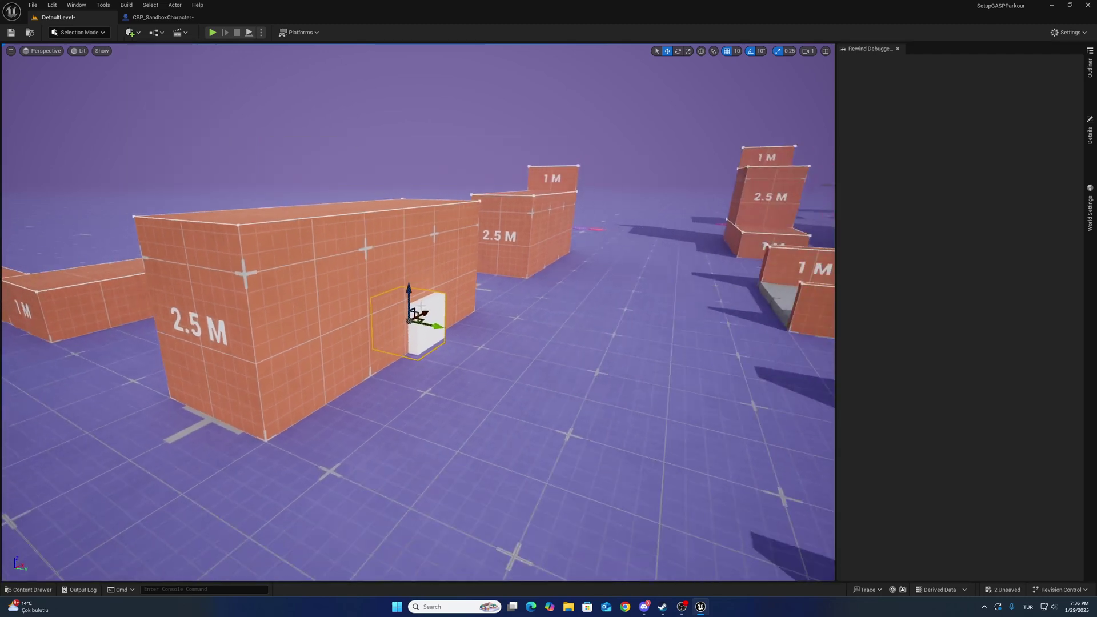
mouse_move(407, 268)
left_mouse_down("alt")
mouse_move(356, 306)
mouse_move(257, 308)
mouse_move(301, 300)
mouse_move(262, 346)
left_mouse_up("alt")
scroll(355, 306, "up", 2)
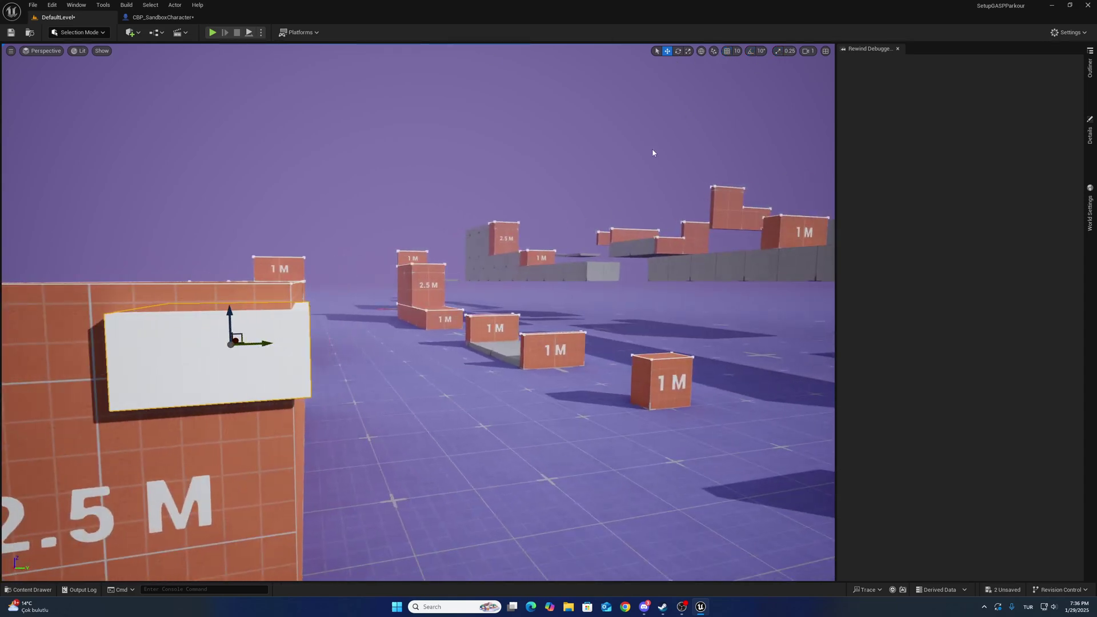
right_click_drag(220, 314, 206, 305)
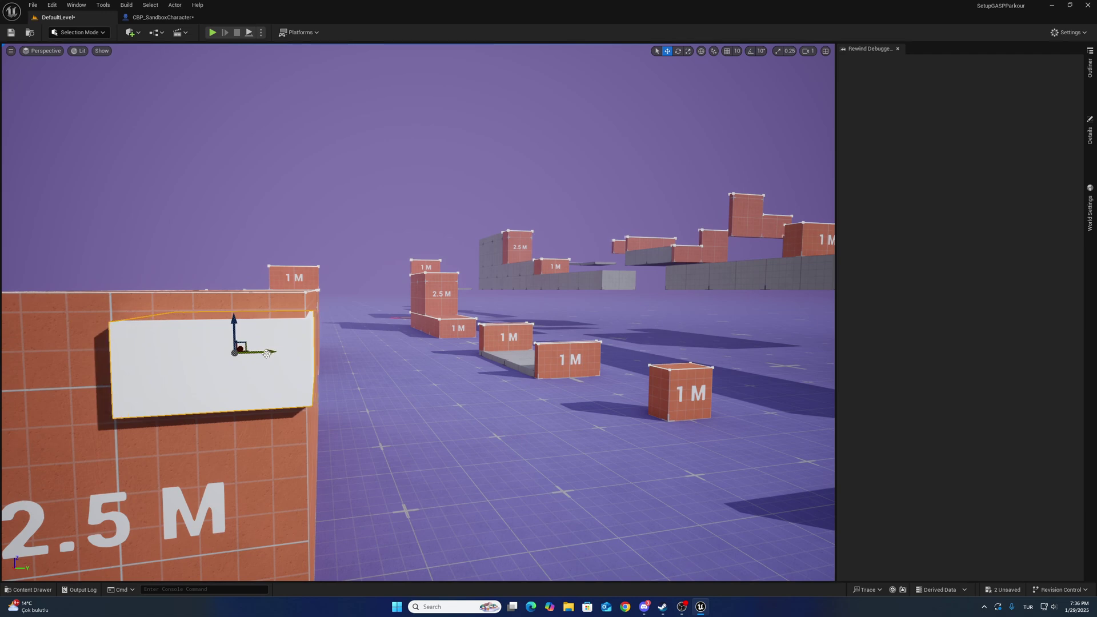
mouse_move(243, 323)
left_mouse_down()
mouse_move(243, 298)
mouse_move(402, 308)
mouse_move(326, 272)
left_mouse_up()
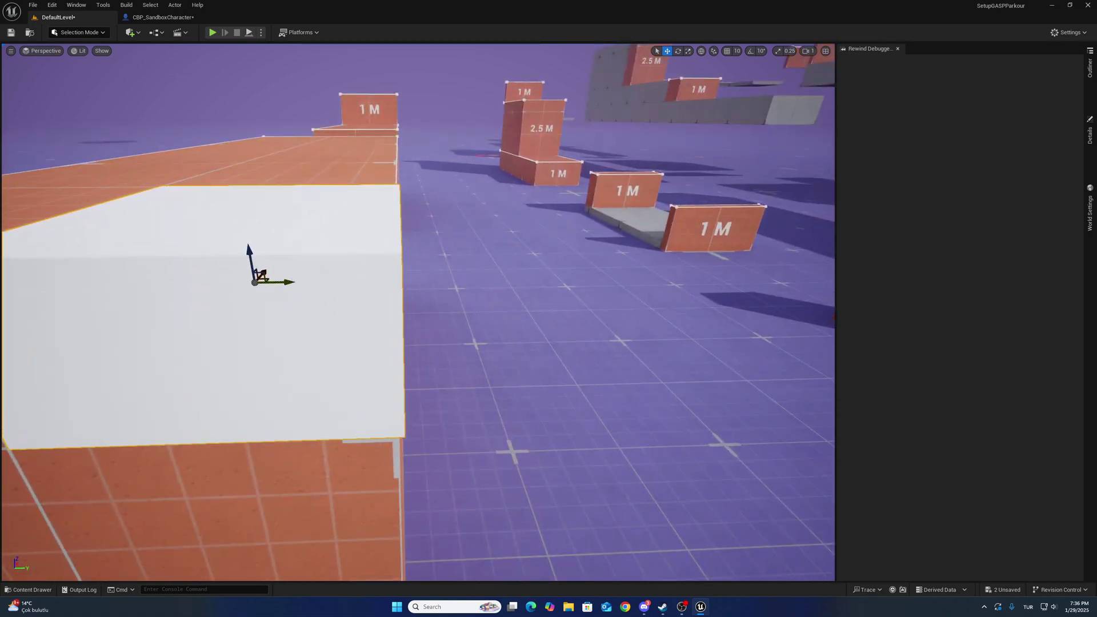
left_click_drag(326, 272, 458, 415, "alt")
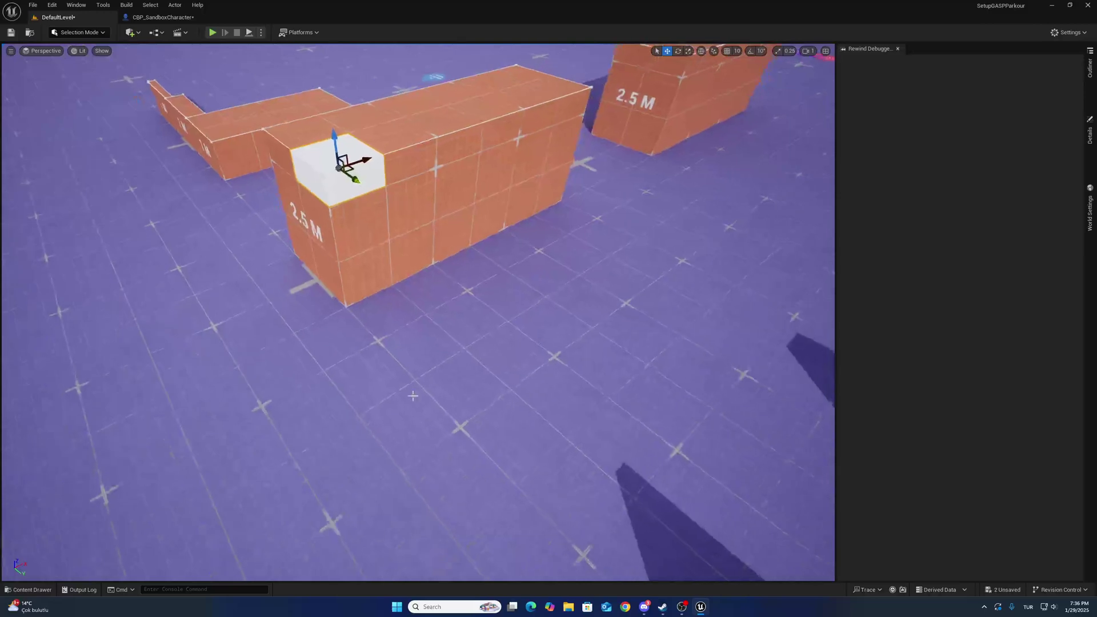
Select the white block atop the 2.5 M wall and add 'Parkour' to its Actor Tags.
left_click(532, 181)
left_click_drag(352, 178, 382, 180, "alt")
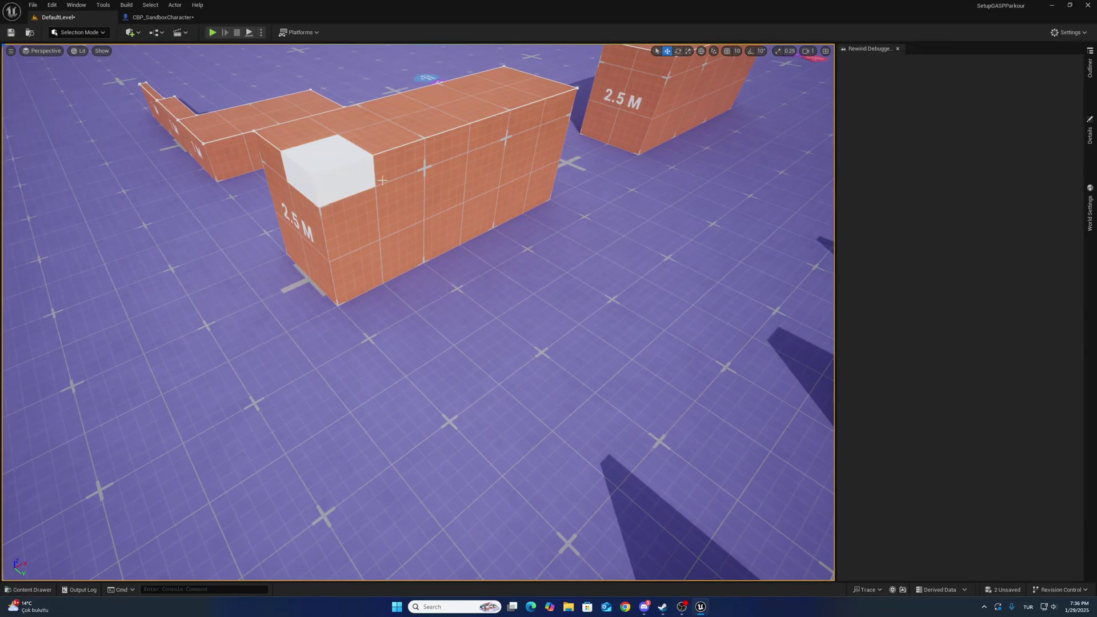
left_click(1088, 136)
left_click(321, 168)
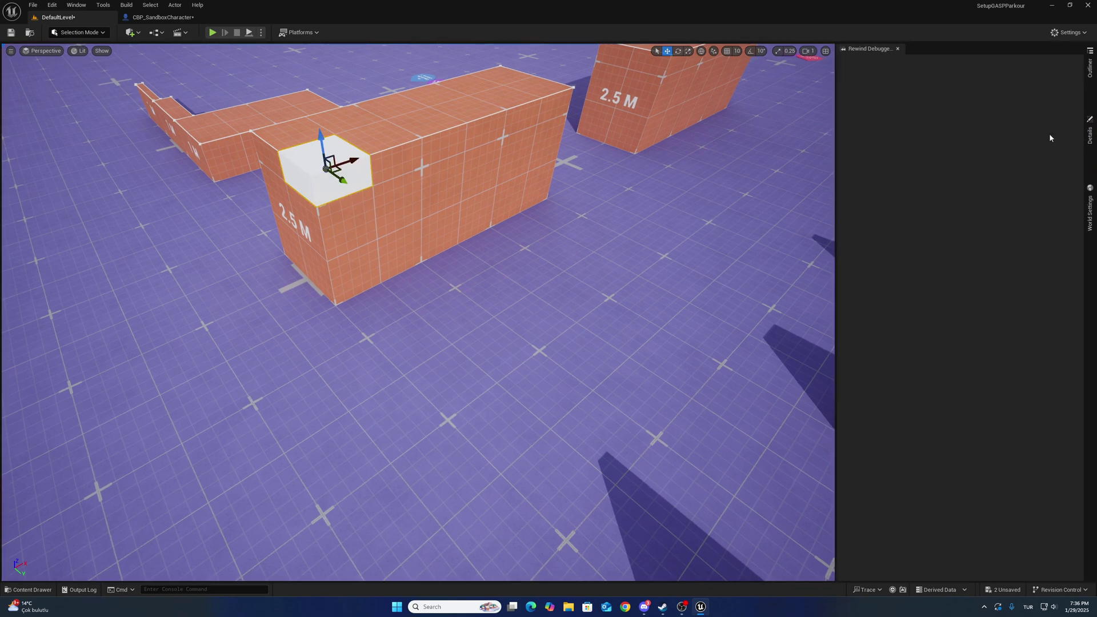
left_click(1091, 134)
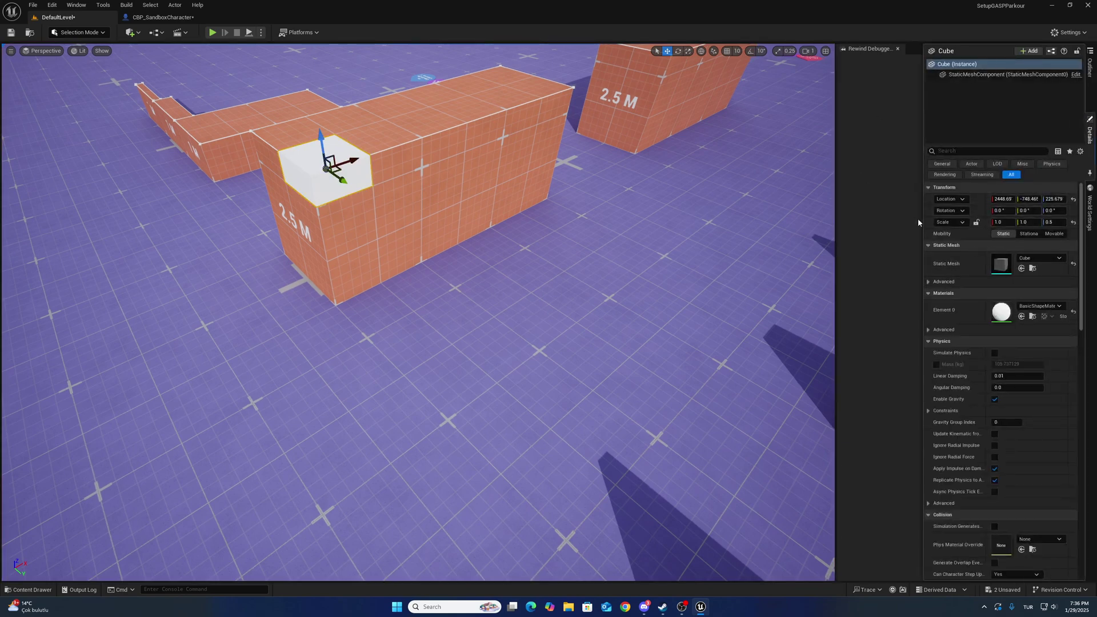
left_click_drag(921, 219, 868, 187)
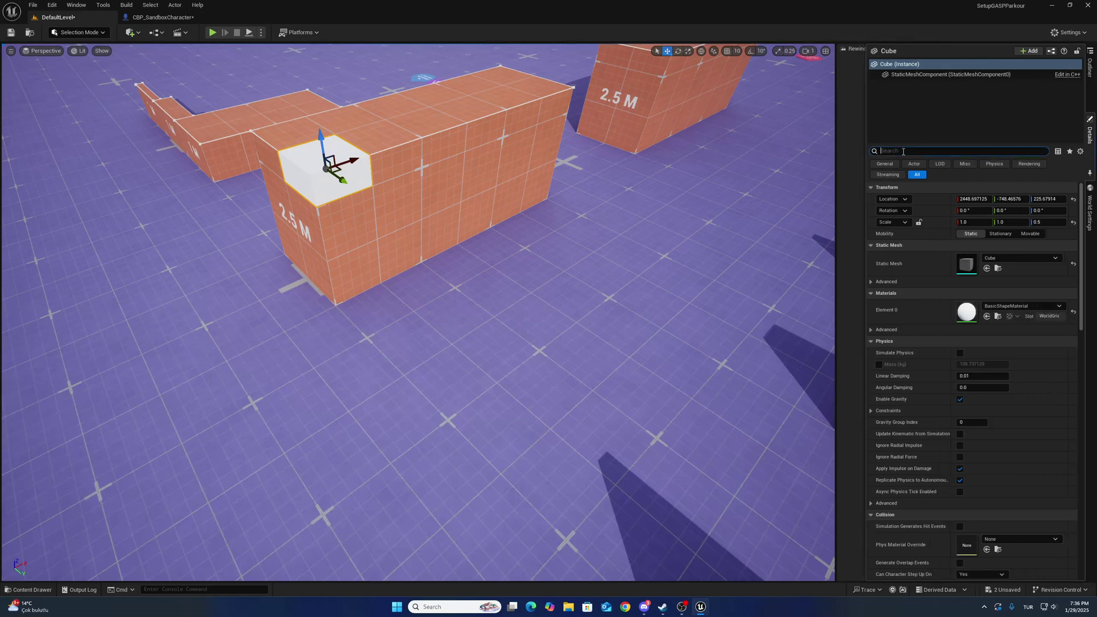
type("g")
key("BackSpace")
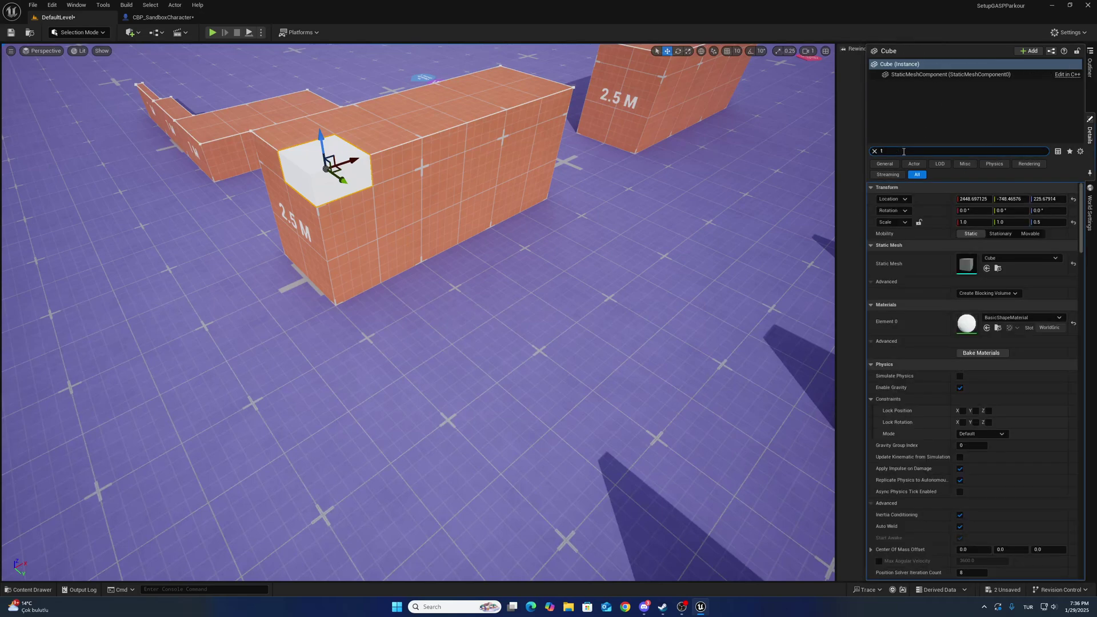
type("ag")
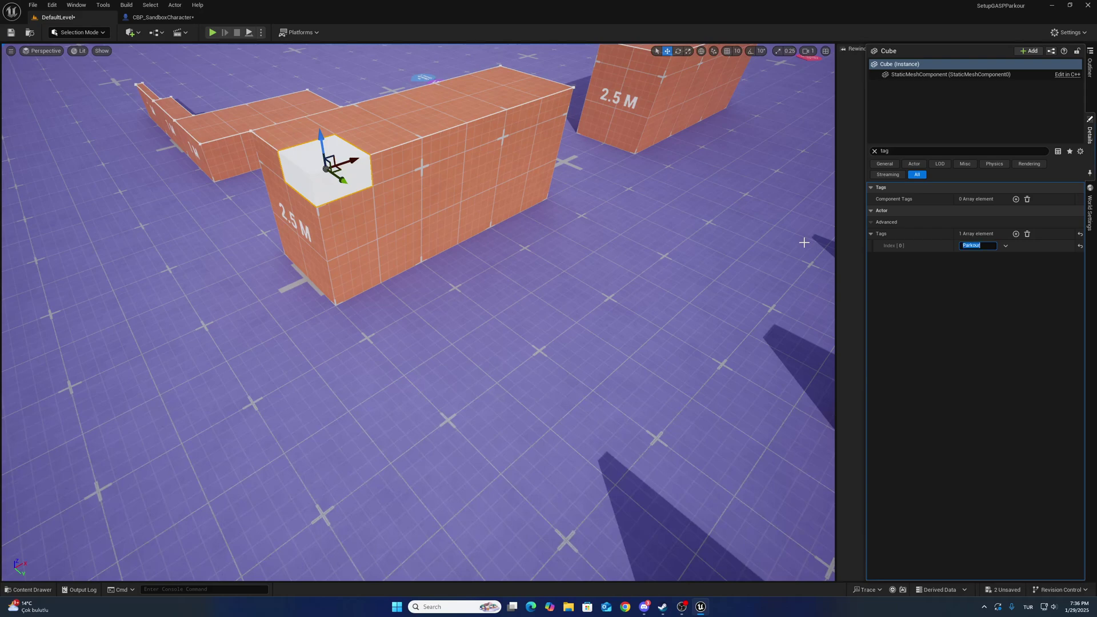
Play from here, grab the ledge and shimmy left toward the white block, then drop off.
right_click(338, 408)
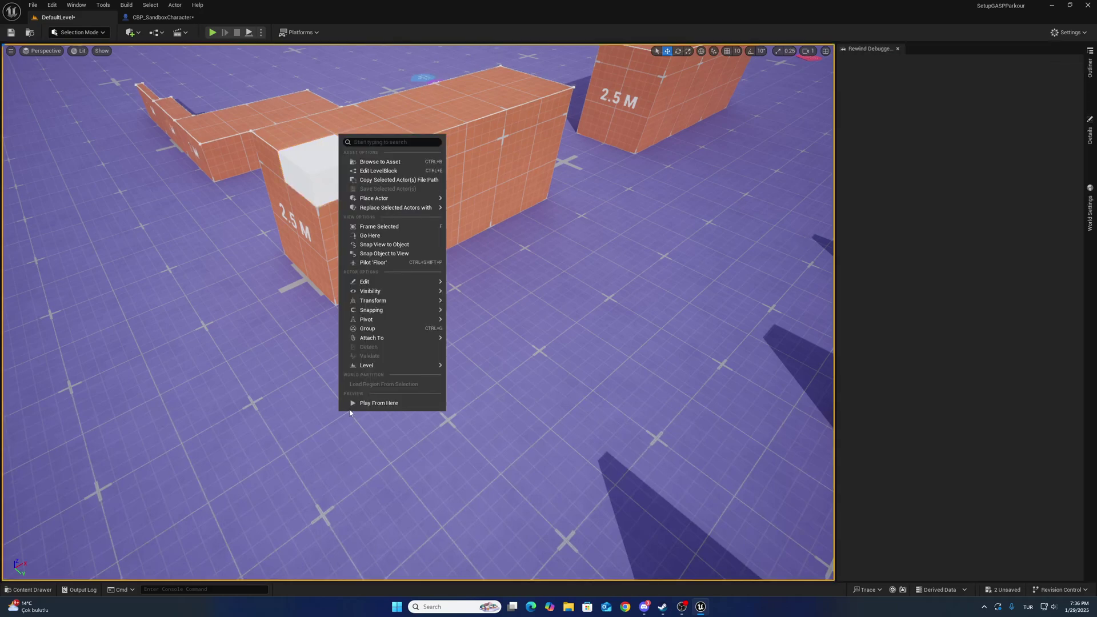
left_click(373, 400)
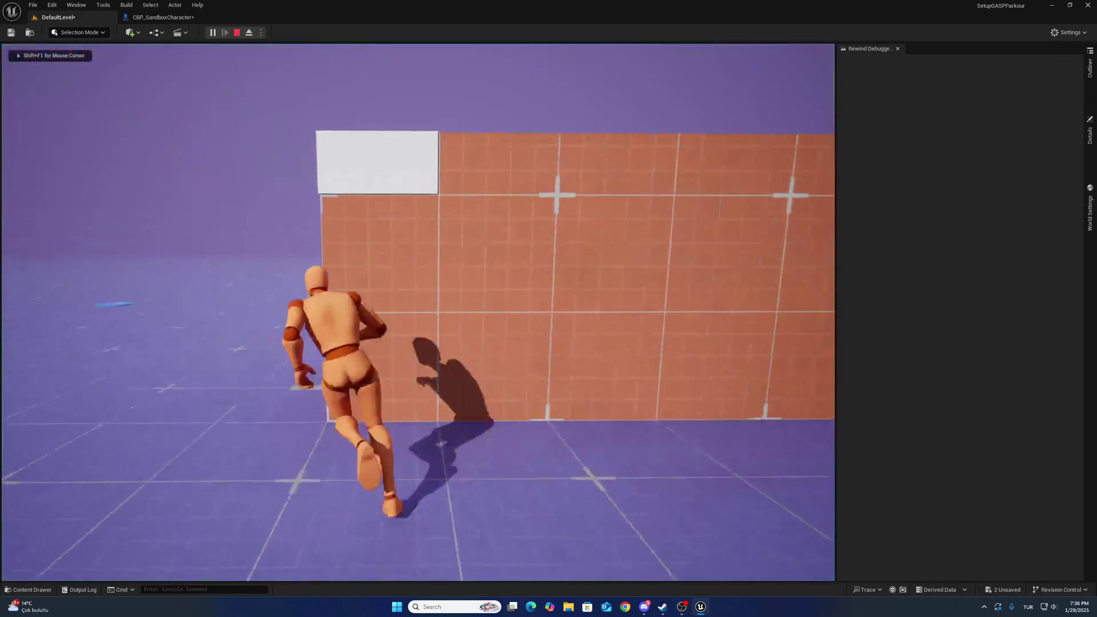
key("space")
key("a")
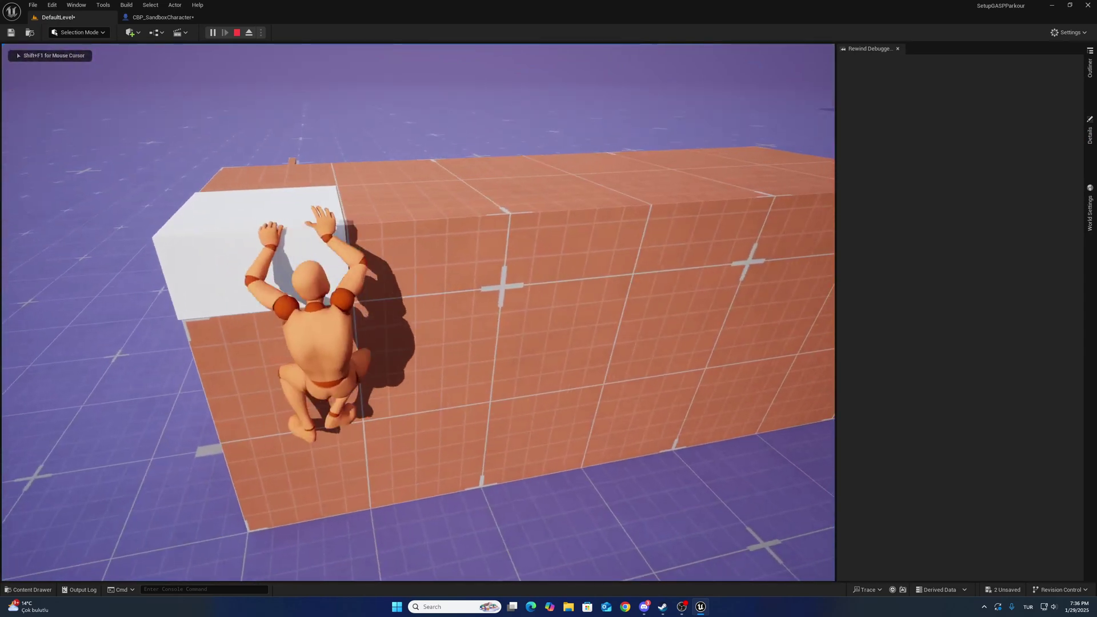
key("a")
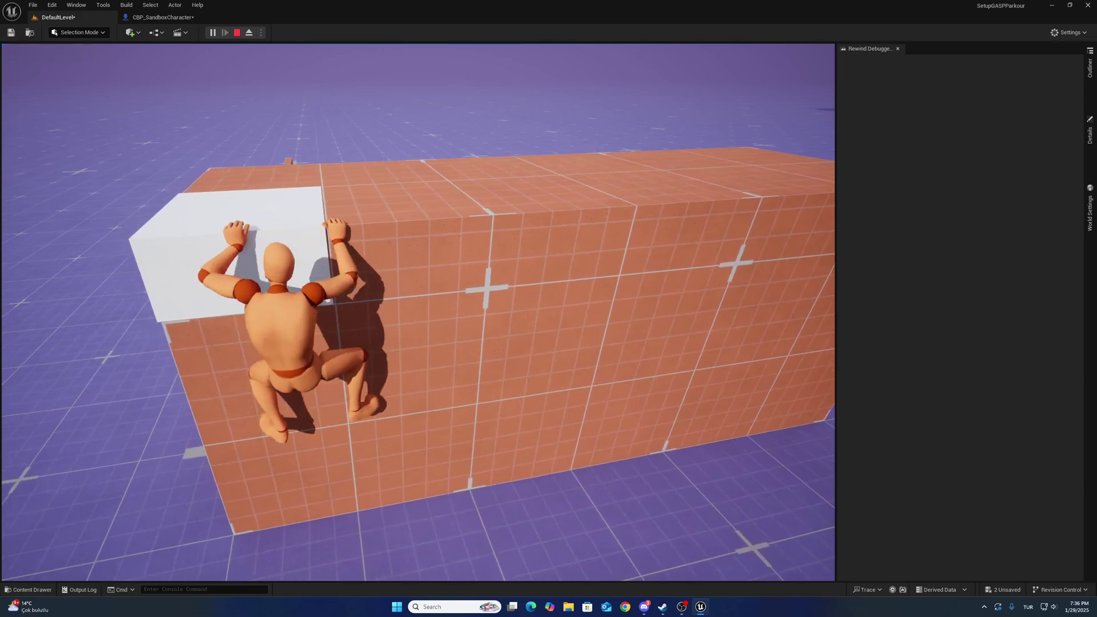
key("a")
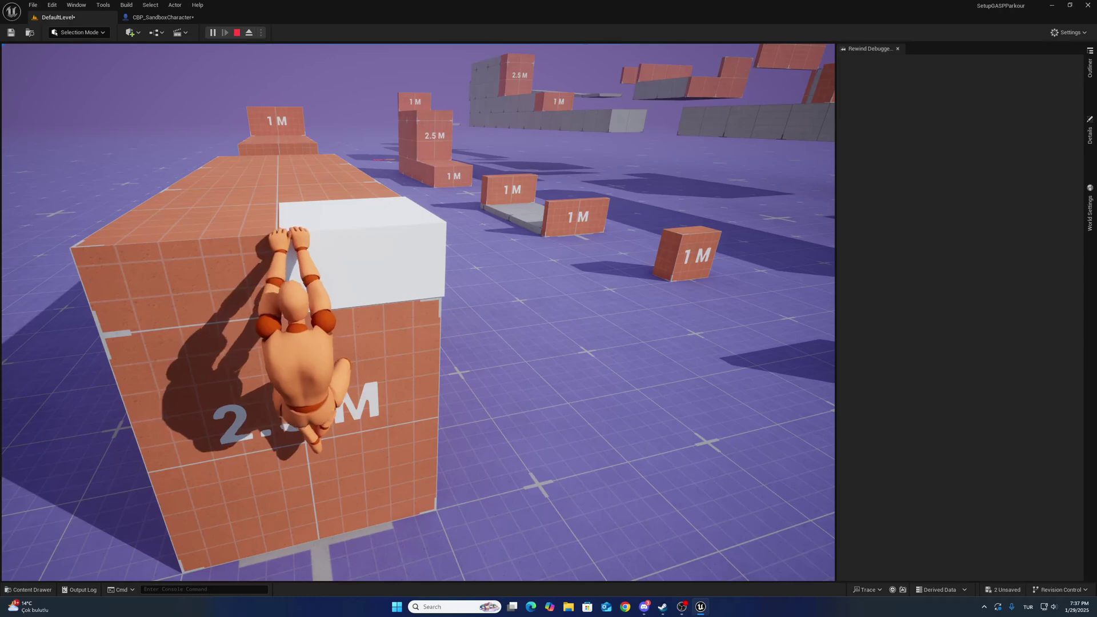
key("s")
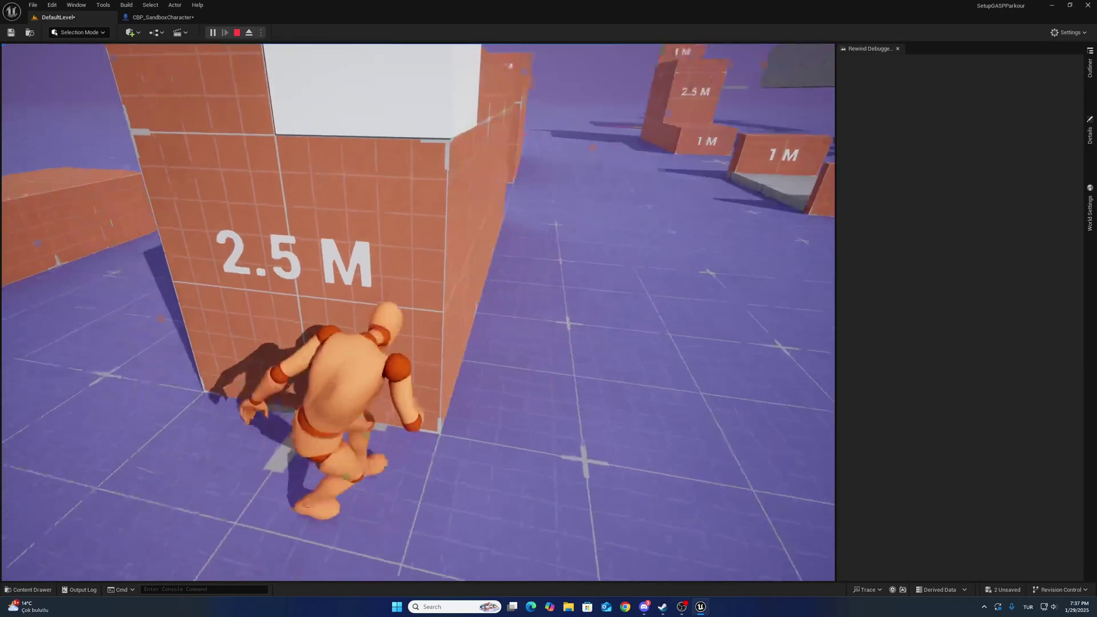
key("shift+F1")
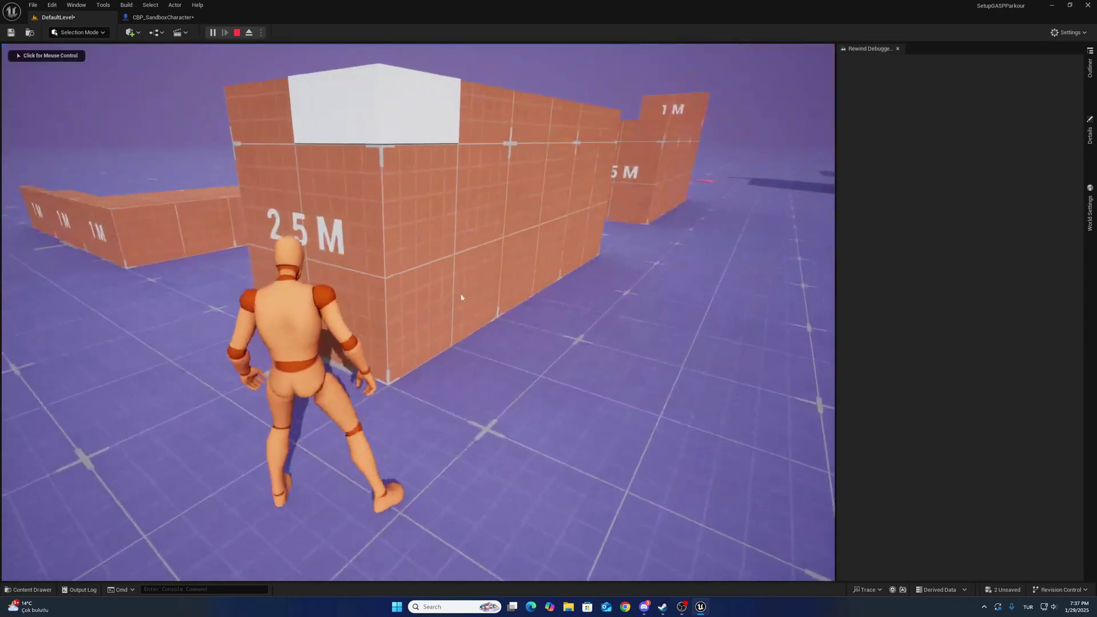
Stop play and assign the Invisible material to the white cube's Element 0.
left_click(238, 33)
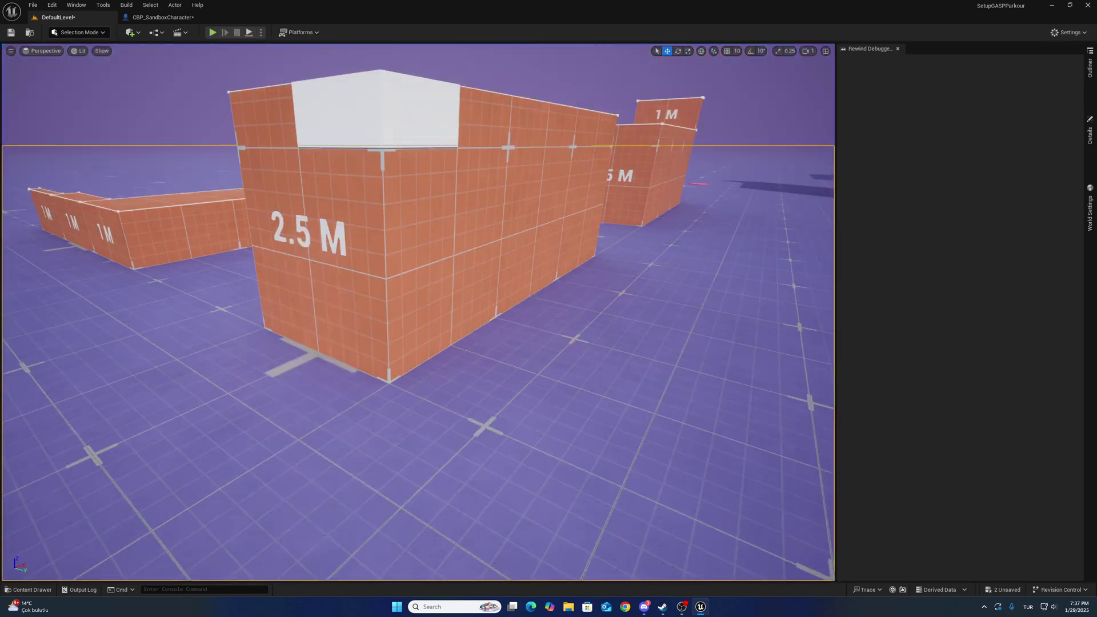
left_click(364, 125)
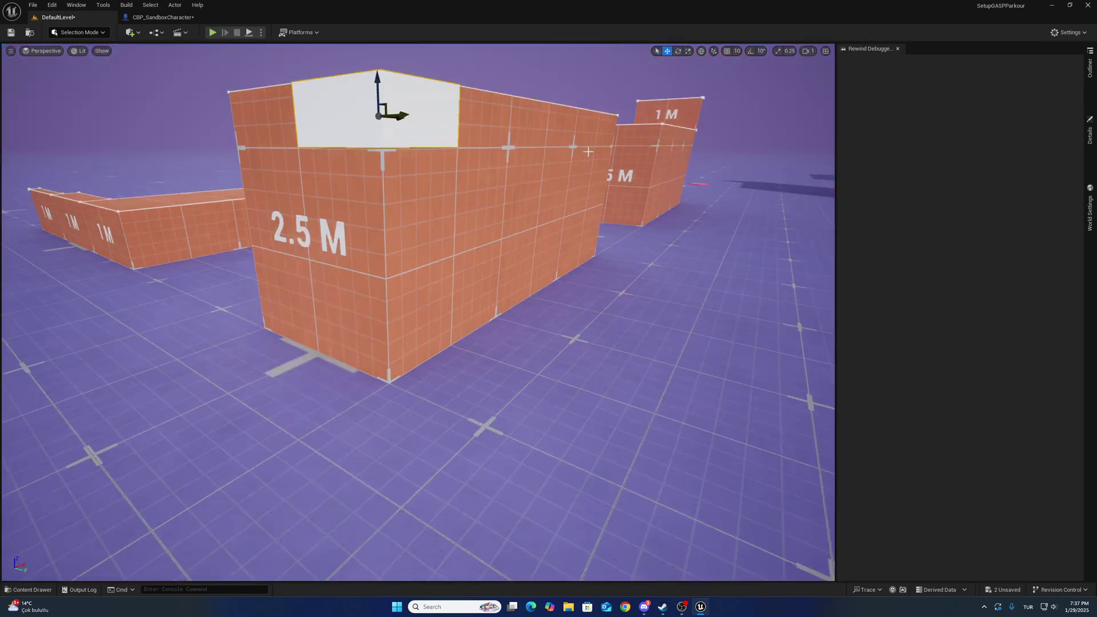
left_click(1088, 134)
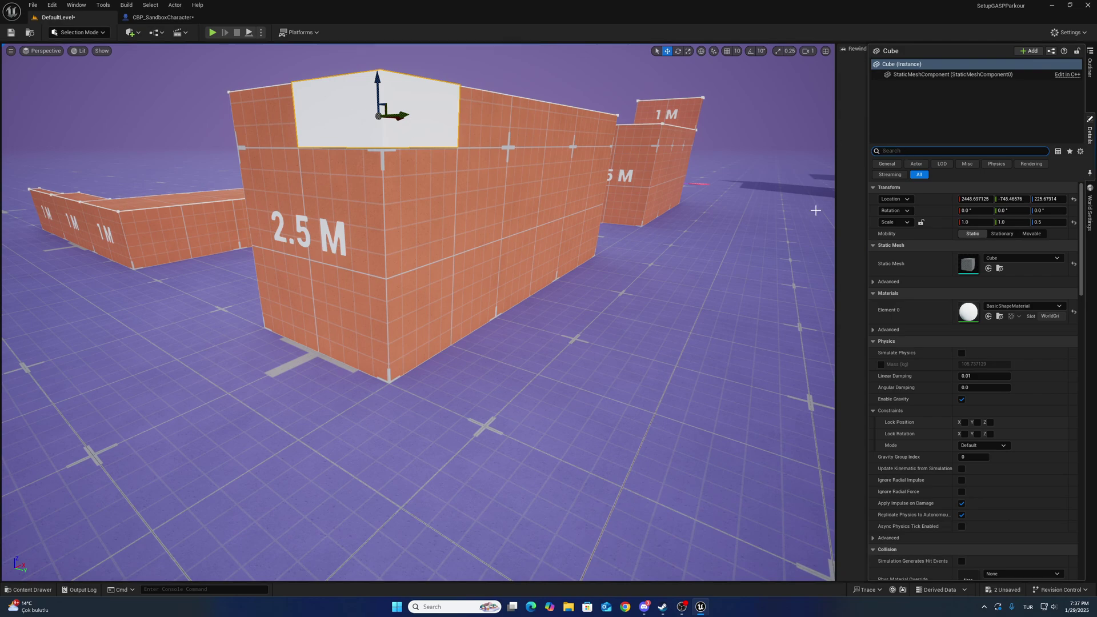
left_click(1002, 307)
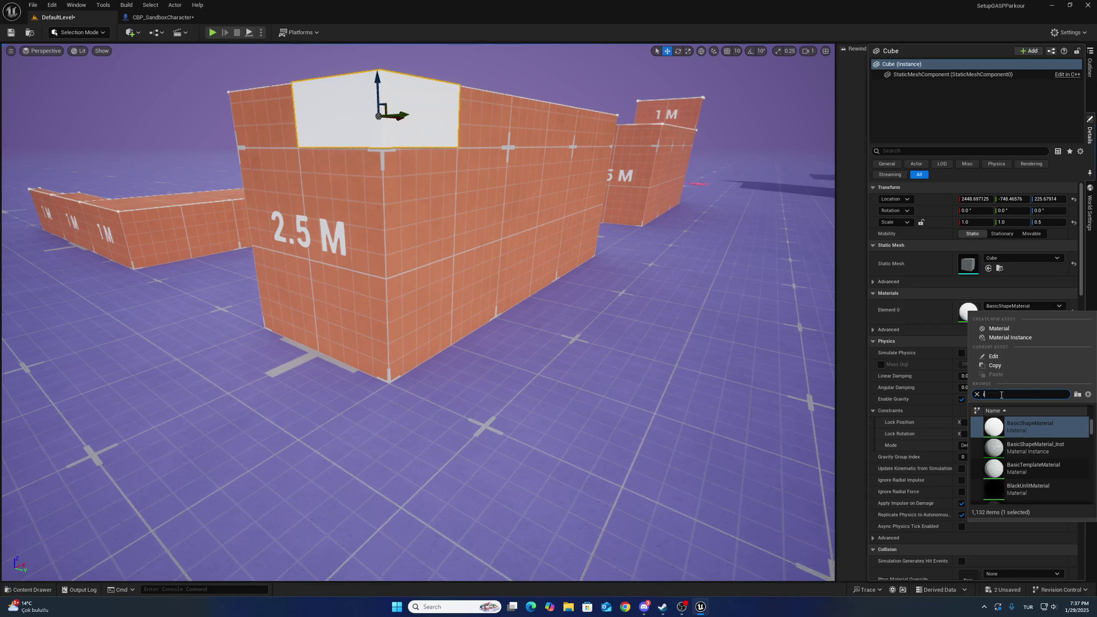
type("inv")
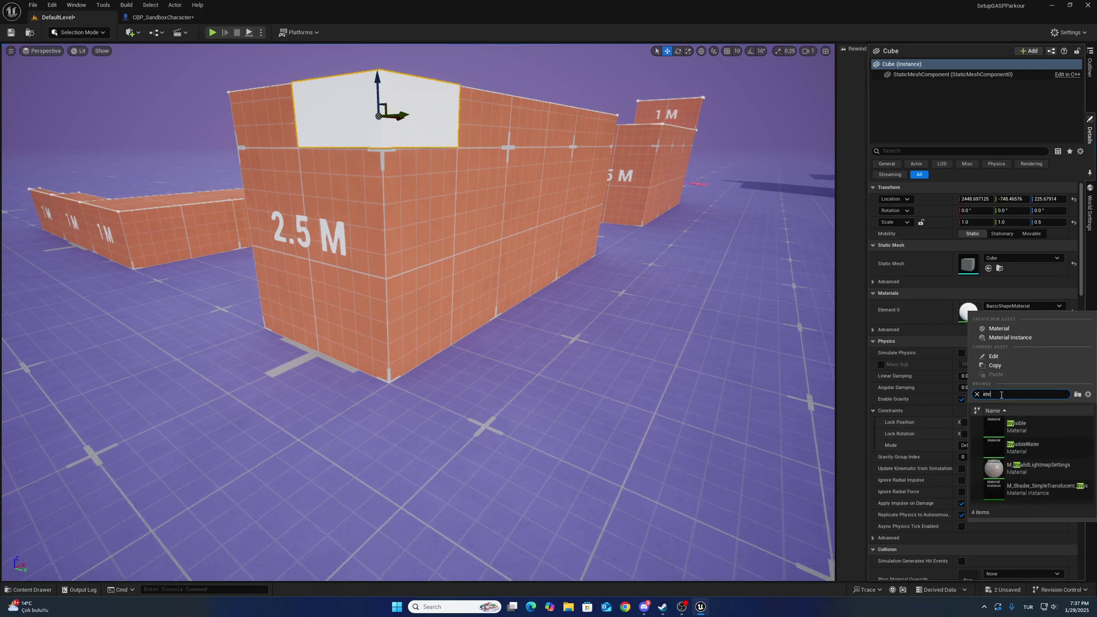
left_click(1026, 434)
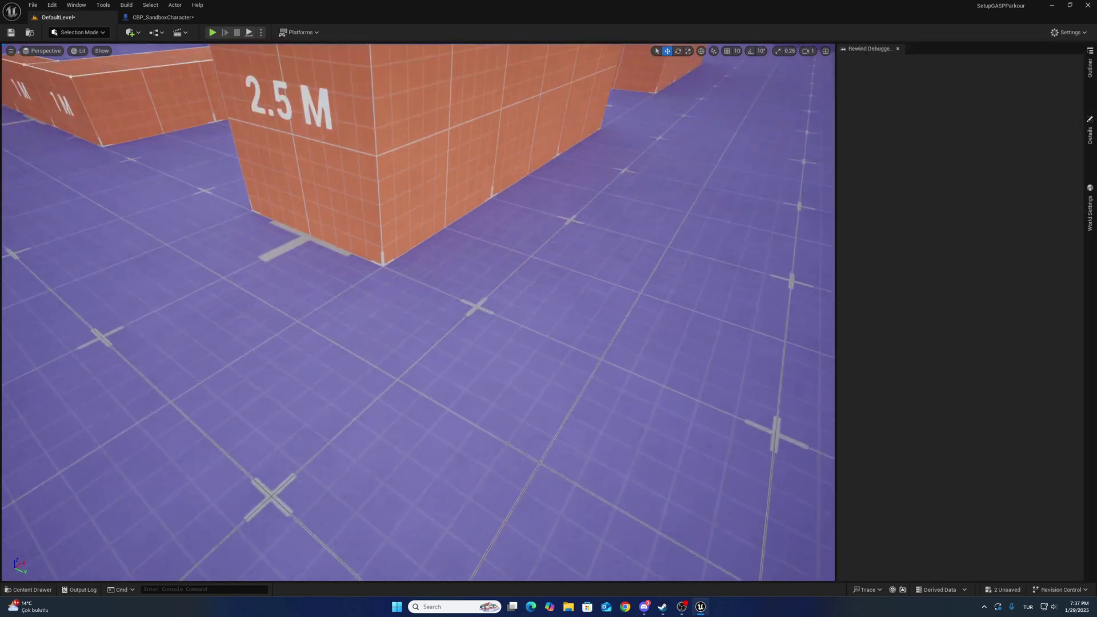
key("alt+p")
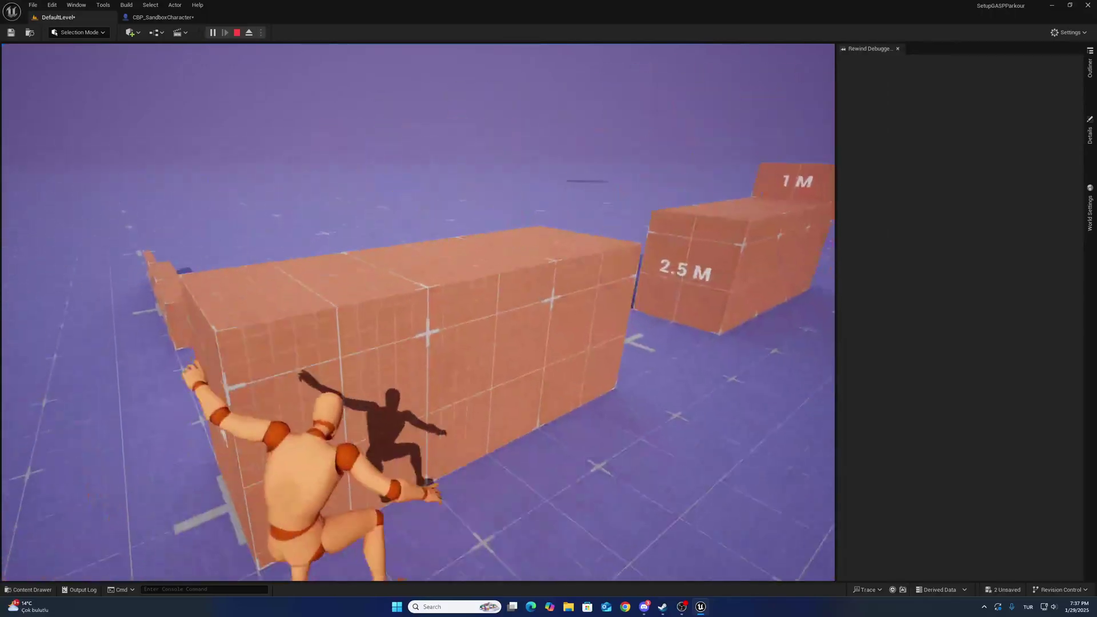
left_click(233, 33)
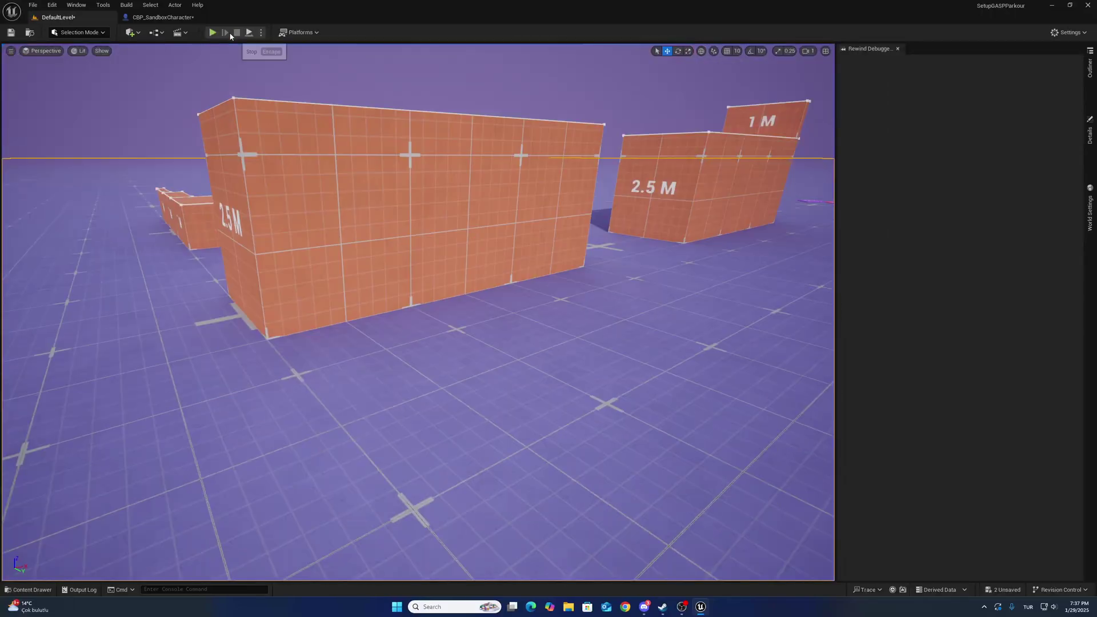
Open ParkourMap from Plugins > ParkourSystem Content > Maps, saving the modified assets.
left_click(32, 5)
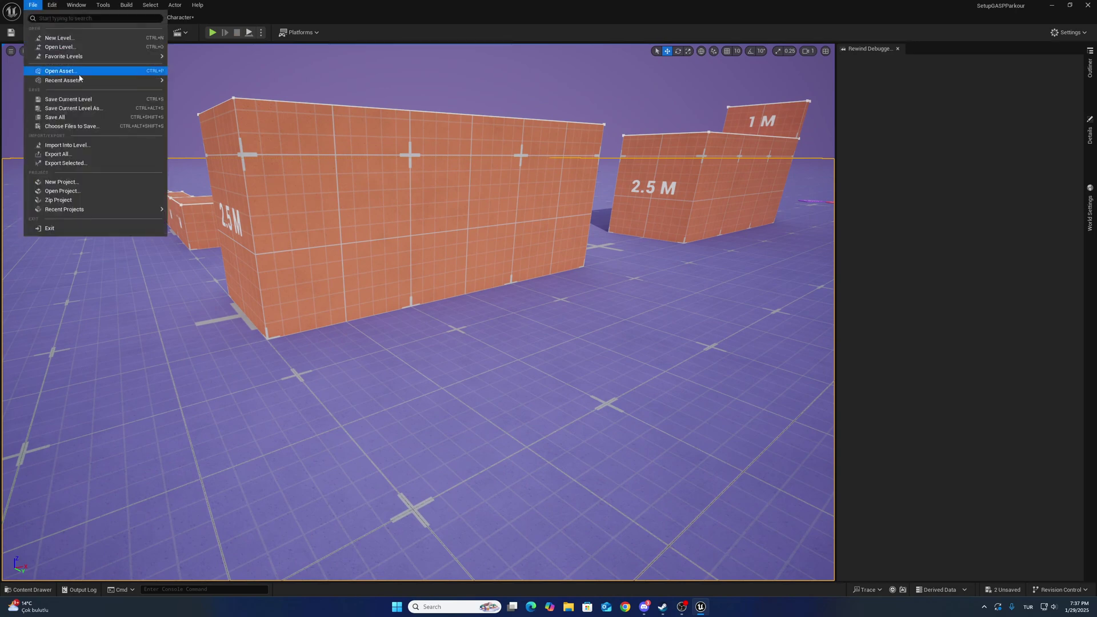
left_click(68, 47)
left_click(327, 284)
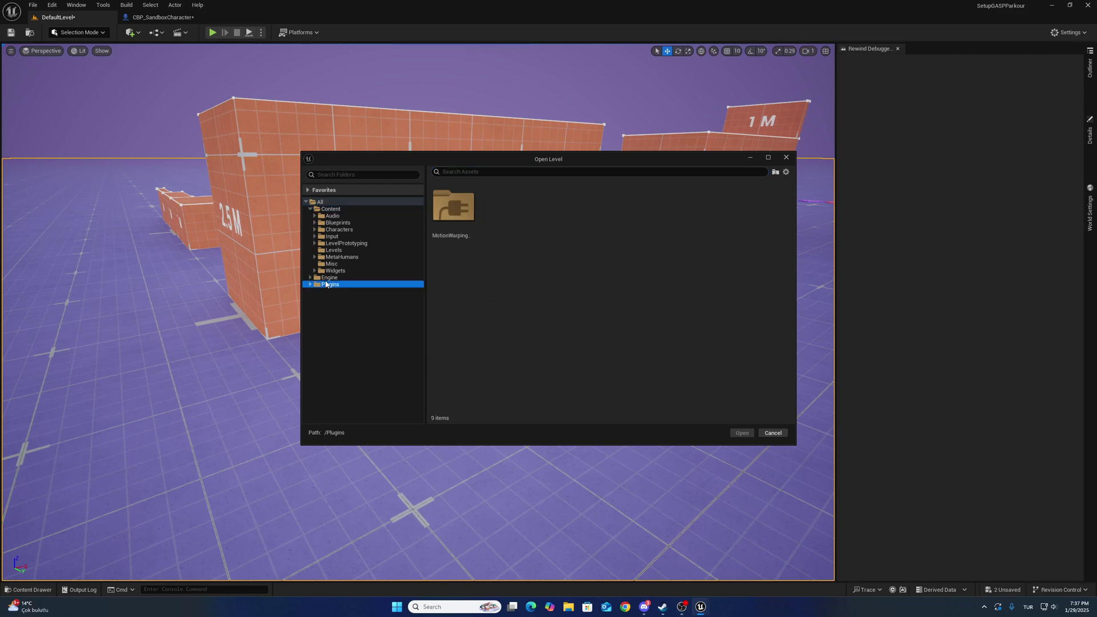
double_click(467, 216)
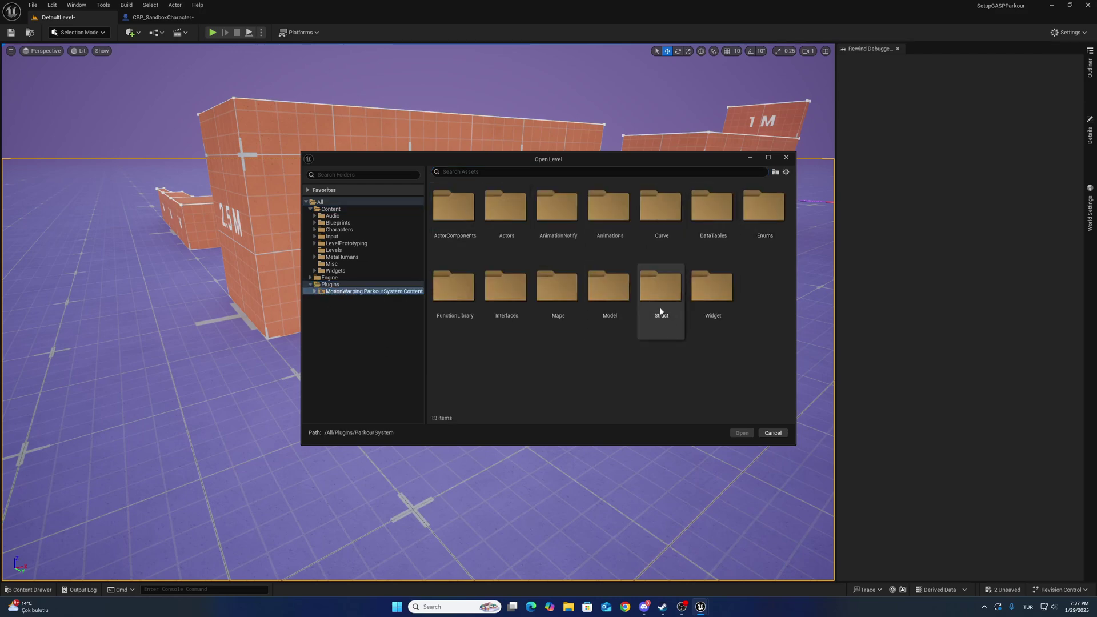
double_click(569, 294)
double_click(456, 221)
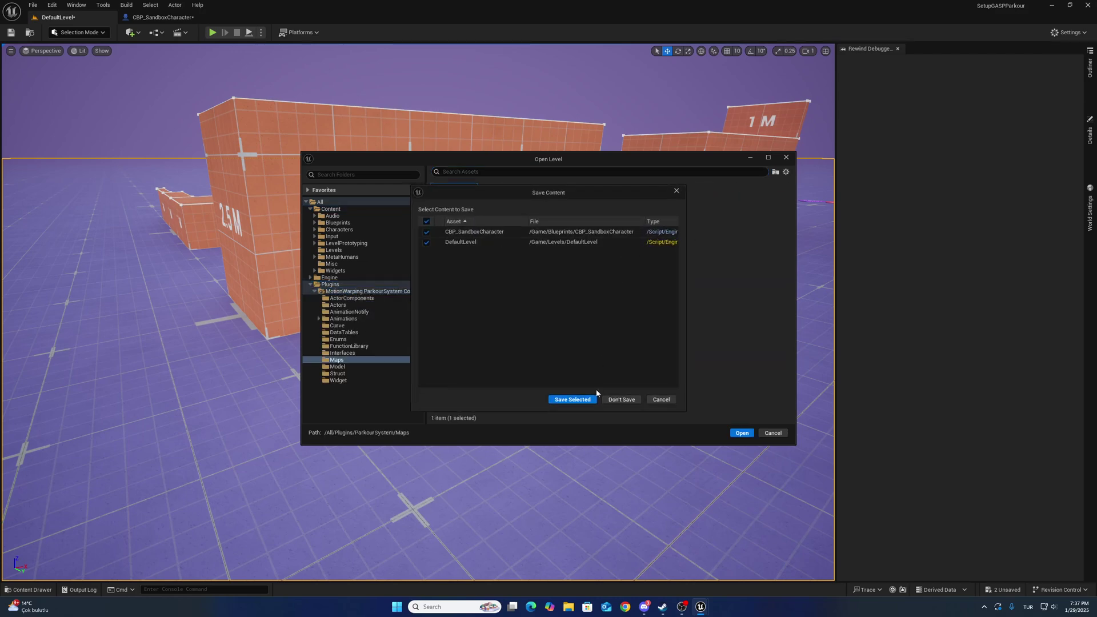
left_click(574, 396)
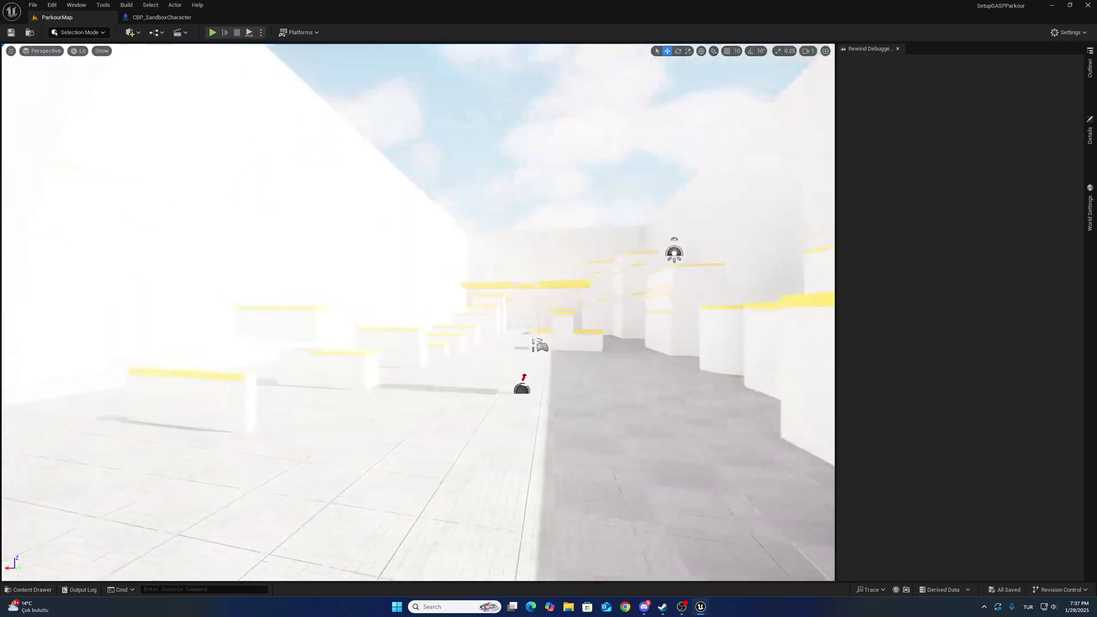
Play from a floor spot in ParkourMap, then stop and close the Message Log.
right_click(386, 430)
left_click(423, 420)
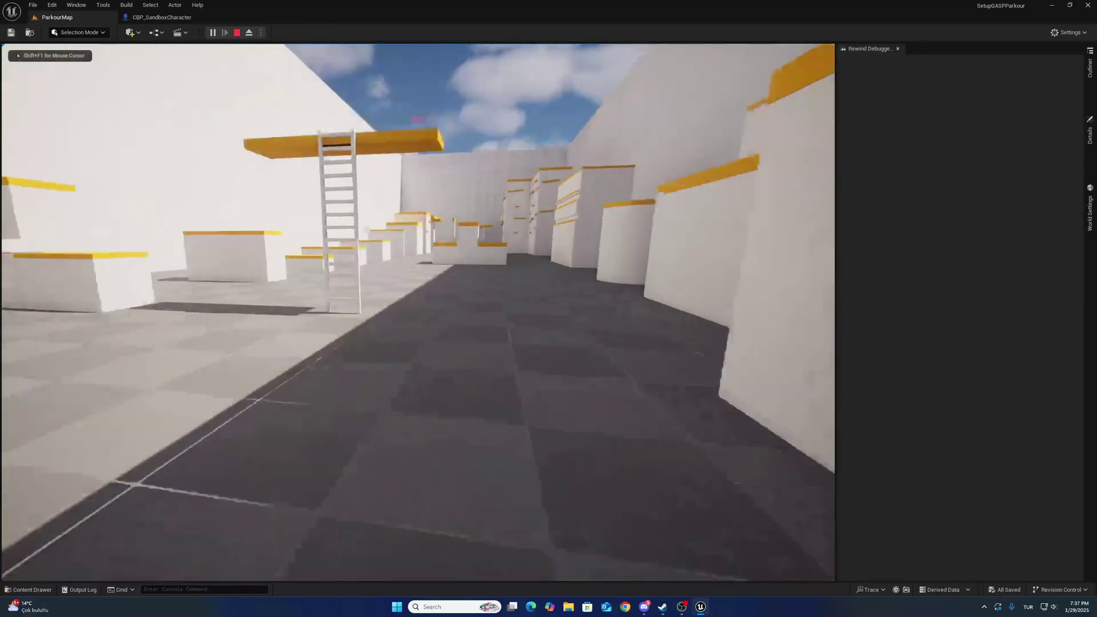
key("shift+F1")
key("Escape")
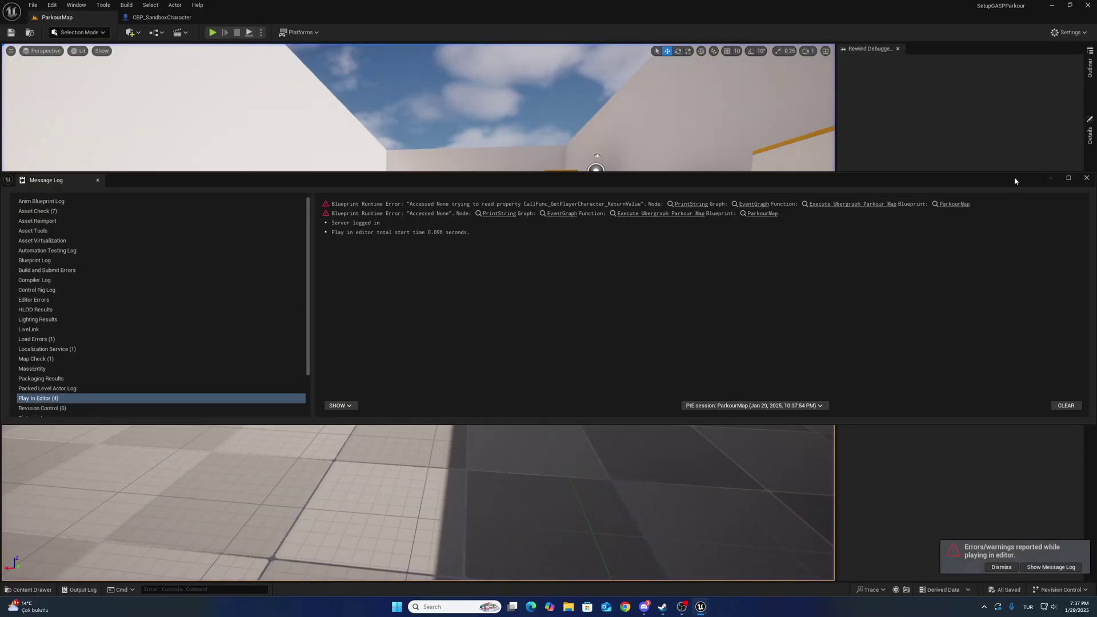
left_click(1089, 177)
Set World Settings GameMode Override to GameModeSandbox and play with Alt+P.
left_click(1089, 215)
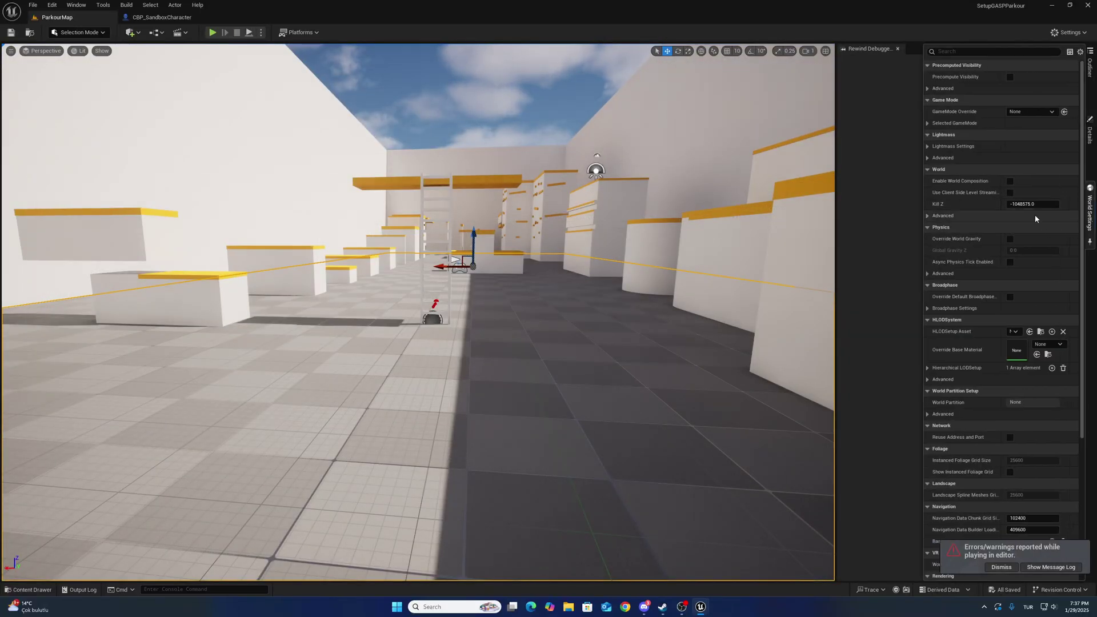
left_click(1024, 111)
left_click(1010, 168)
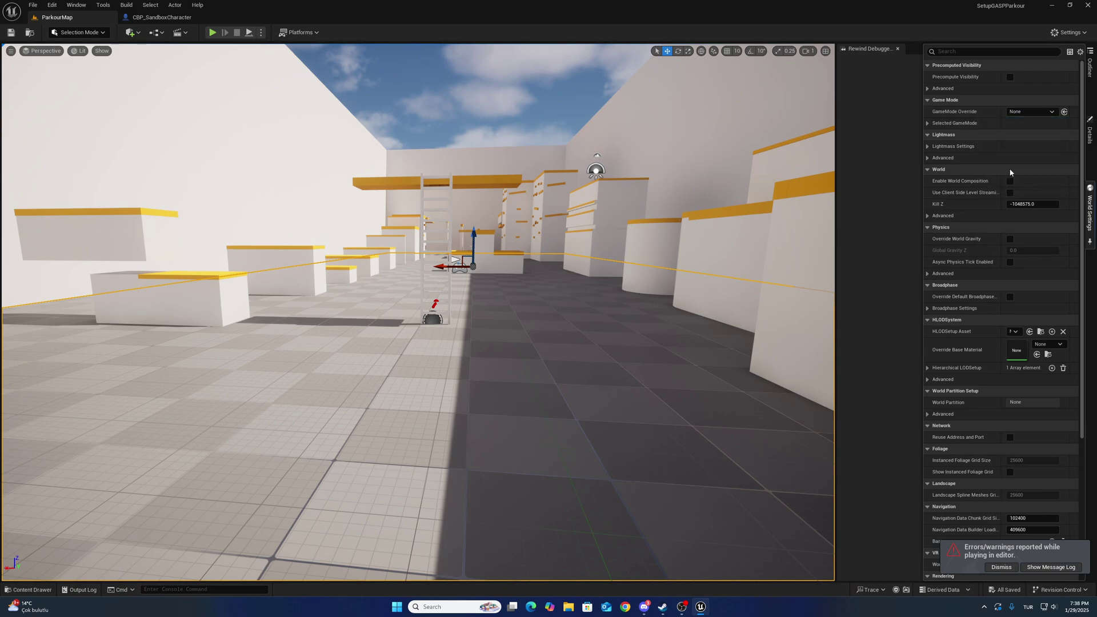
key("alt+p")
Run the mannequin down the ParkourMap corridor, hang from the tall block's yellow ledge and climb over it.
key("w")
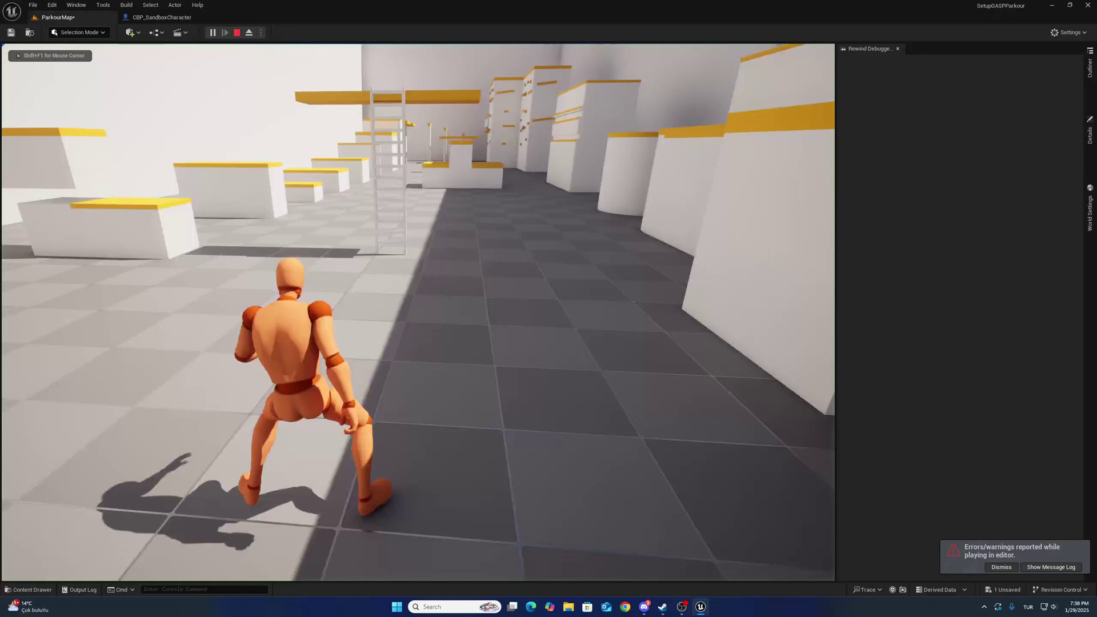
key("w")
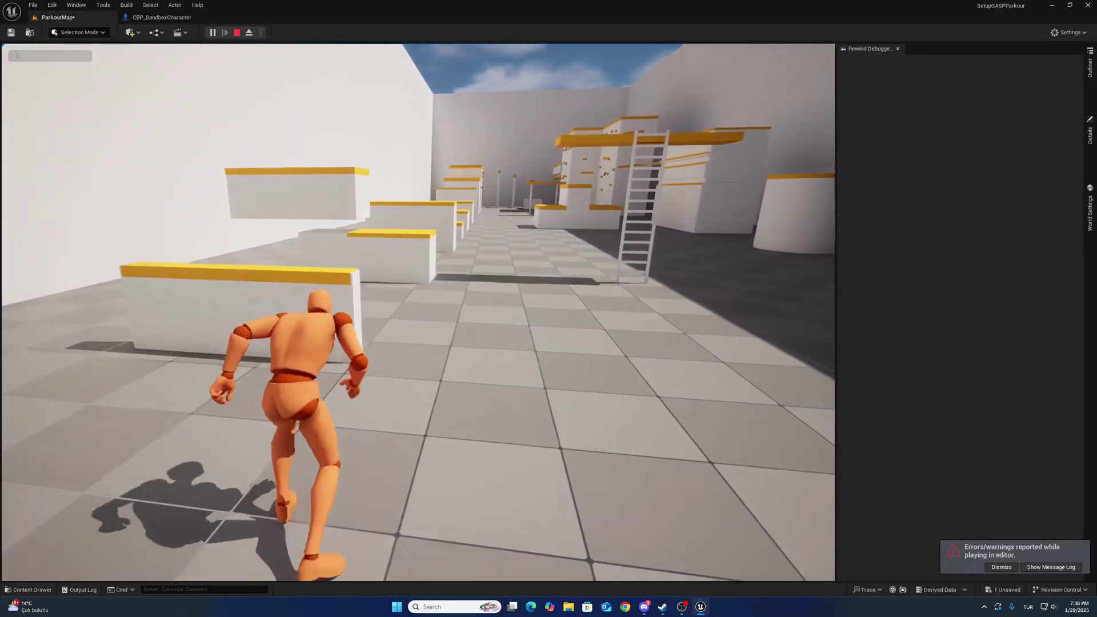
key("shift+F1")
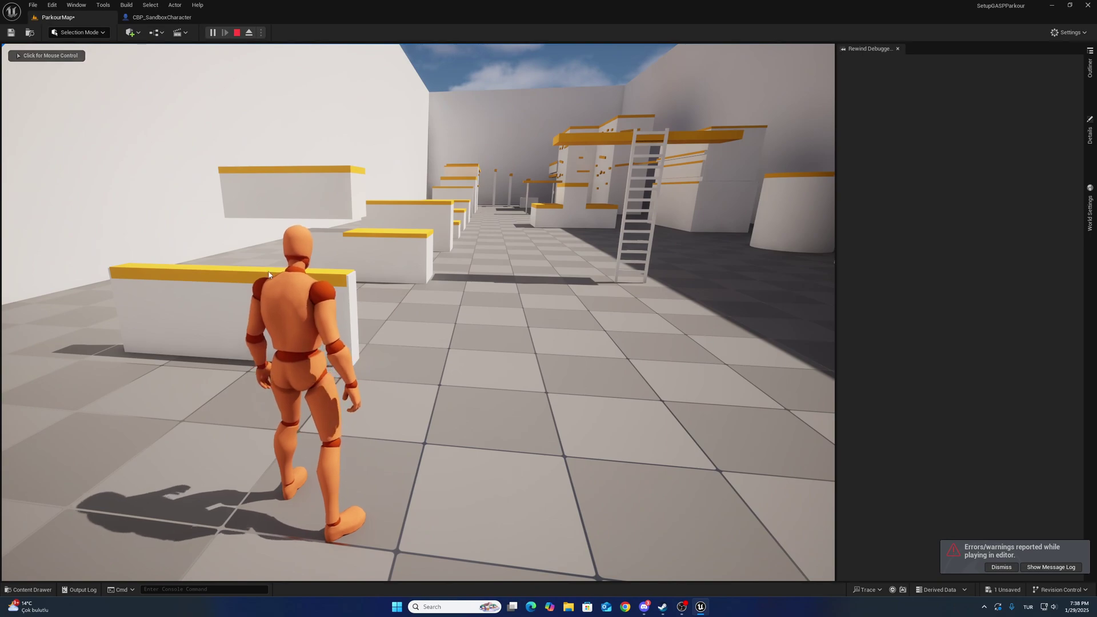
left_click(515, 304)
key("w")
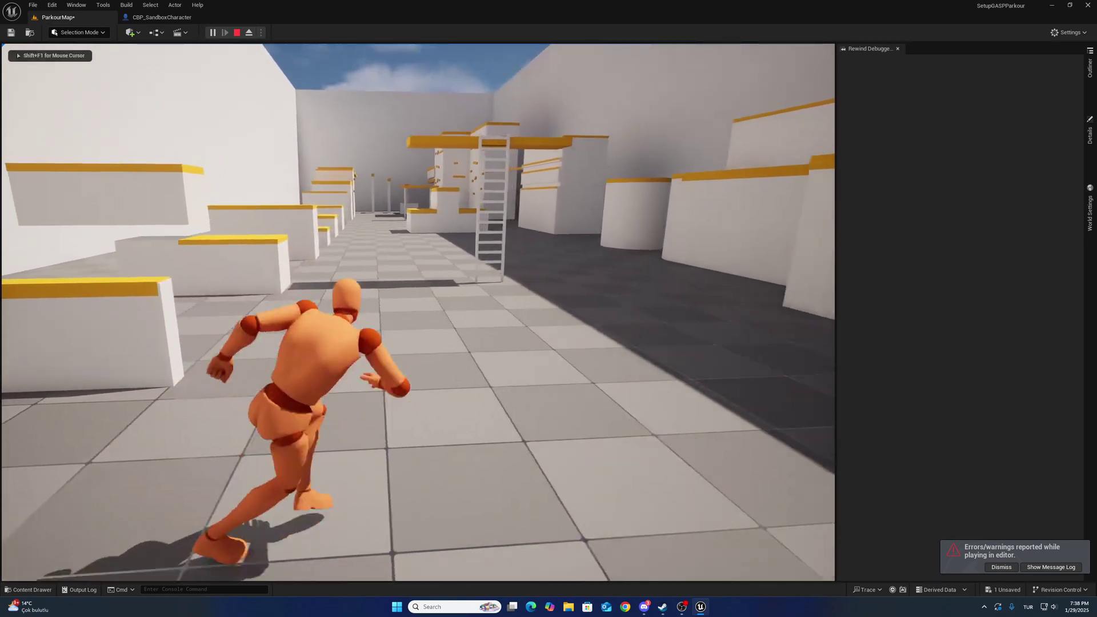
key("w")
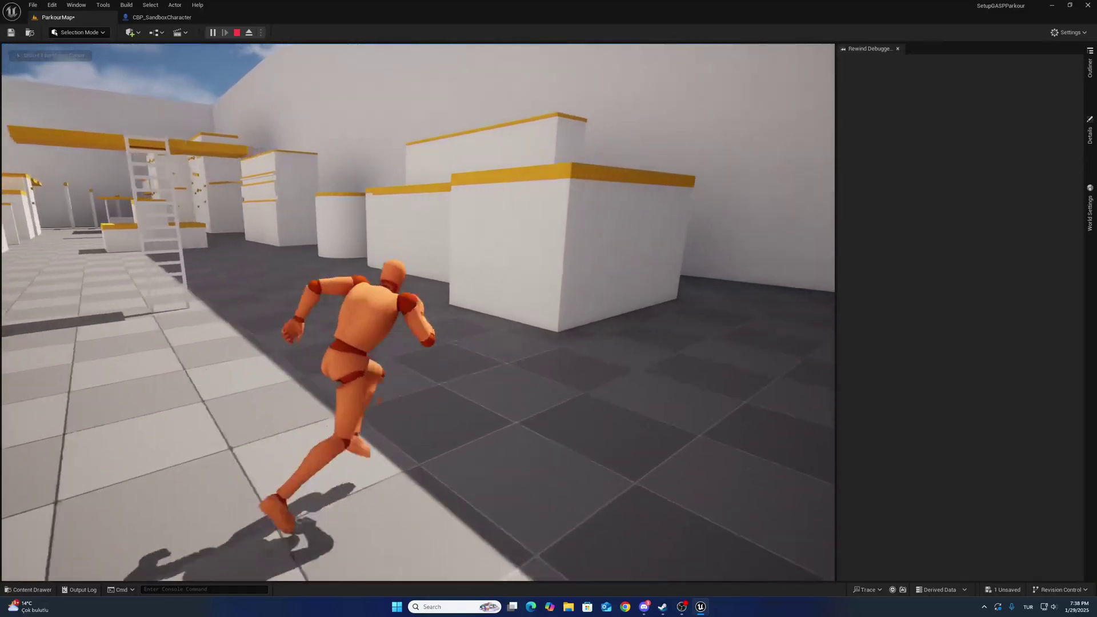
key("space")
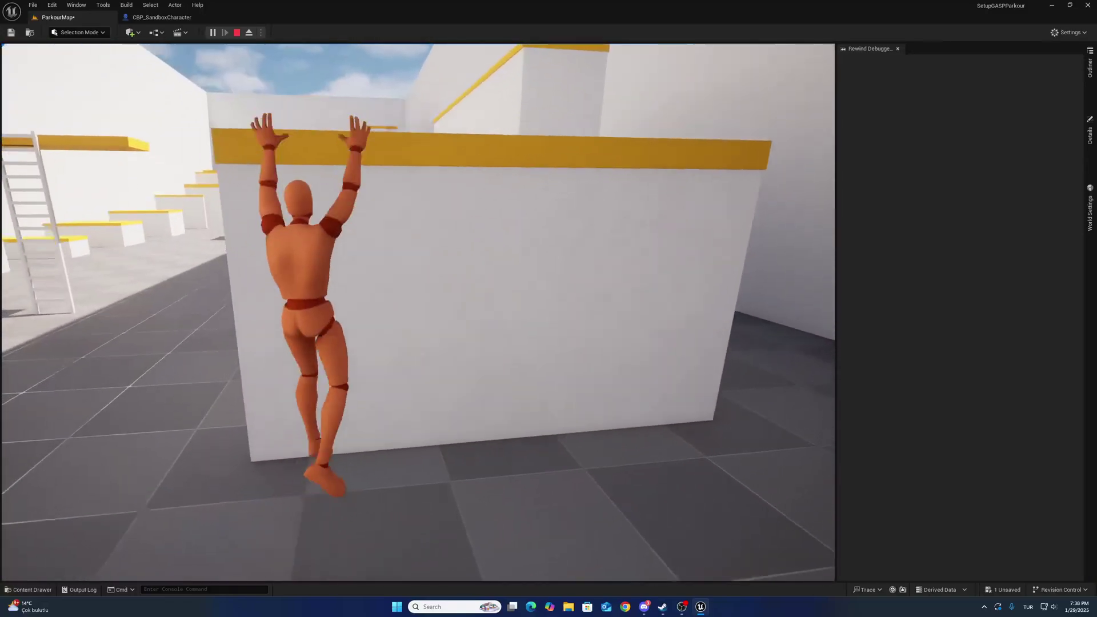
key("w")
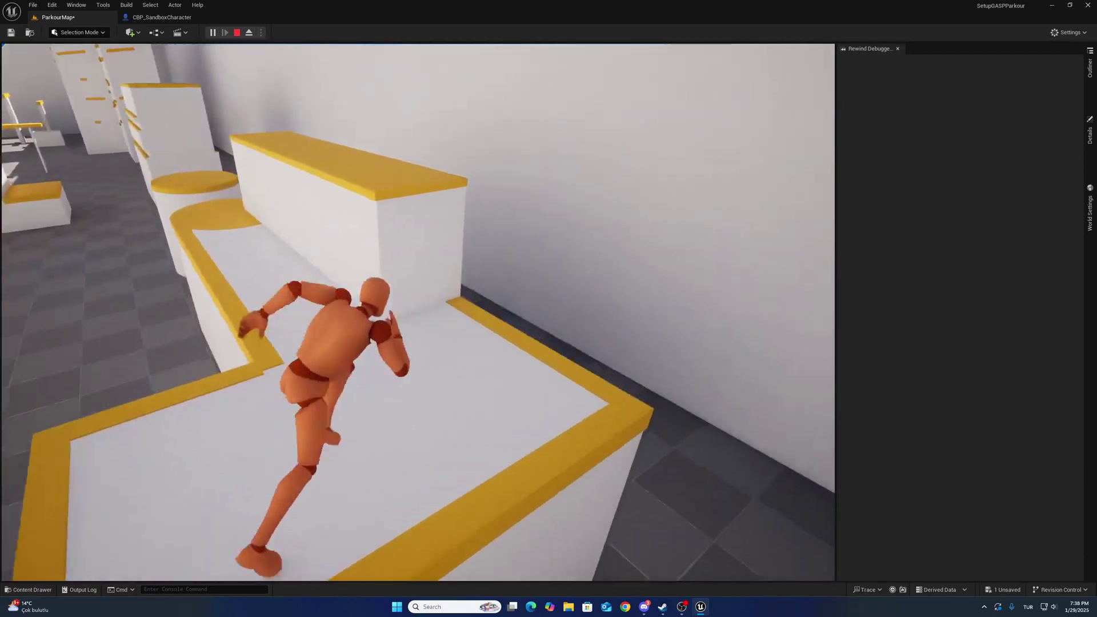
Vault onto the yellow-topped blocks, climb their top ledges, then return to CBP_SandboxCharacter.
key("space")
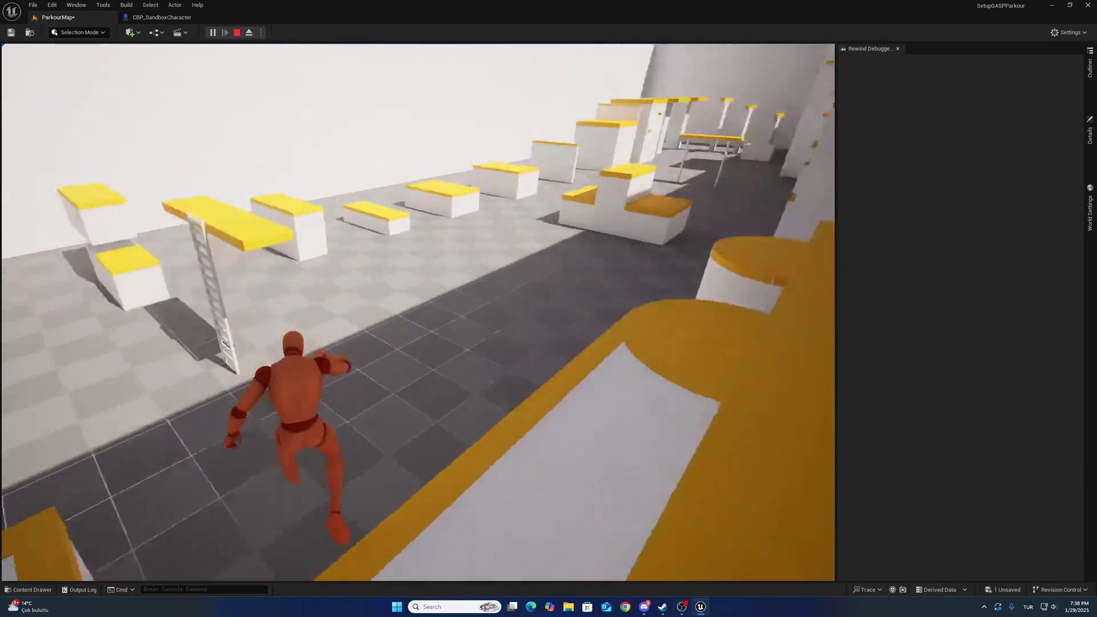
key("w")
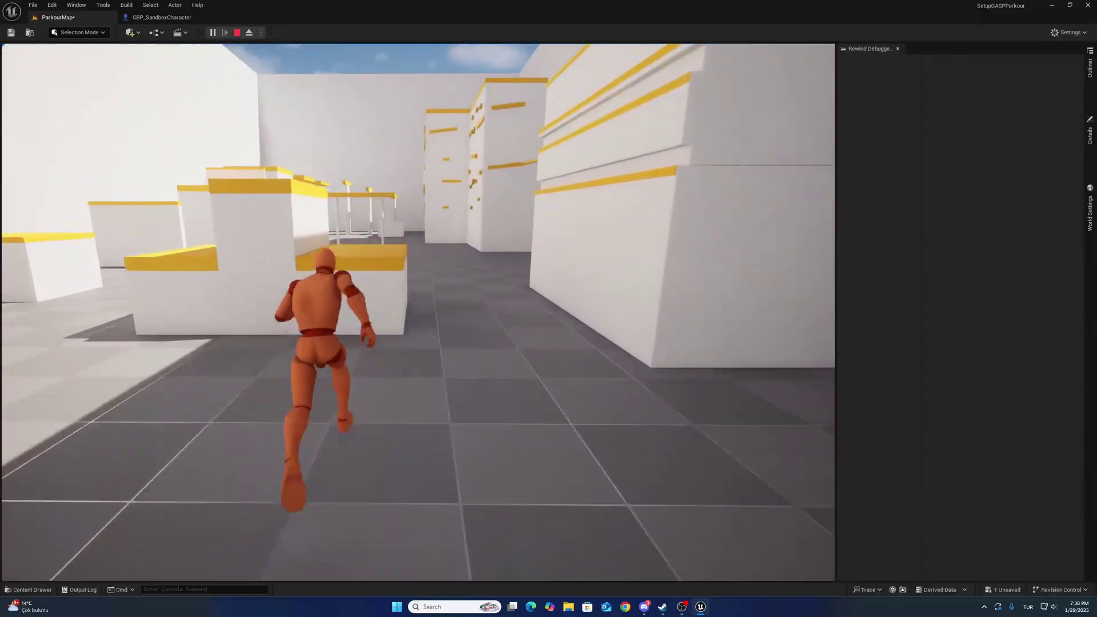
key("space")
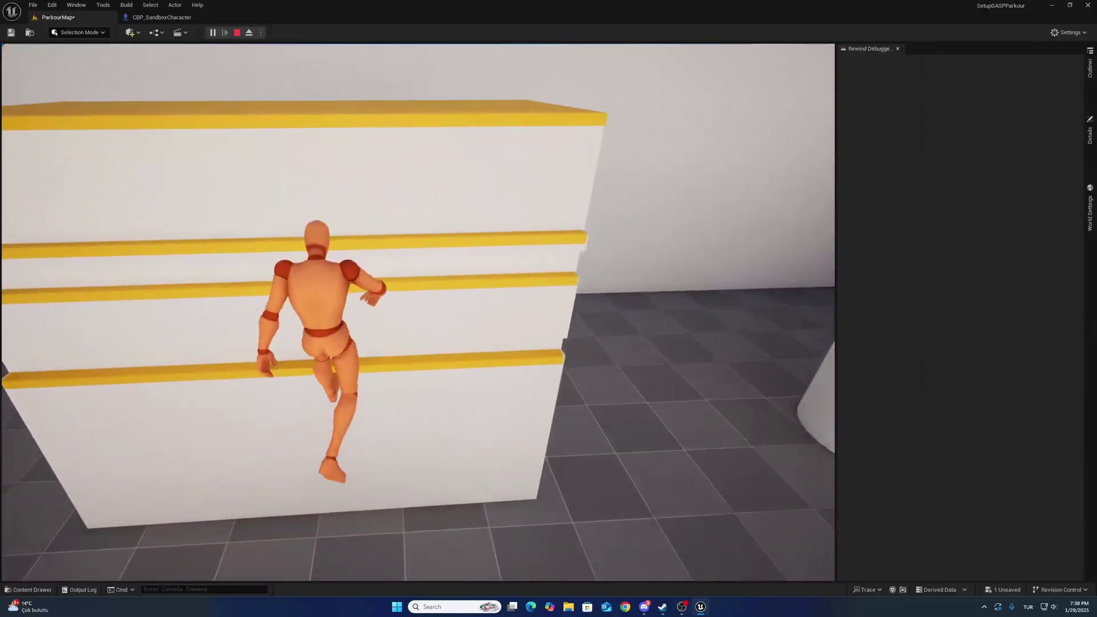
key("space")
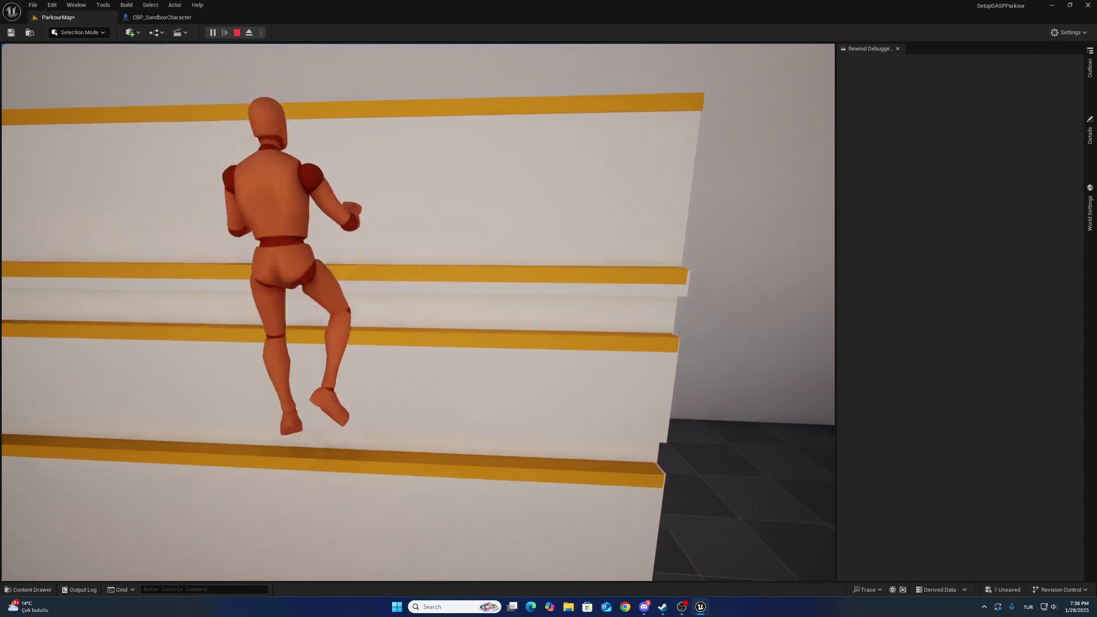
key("space")
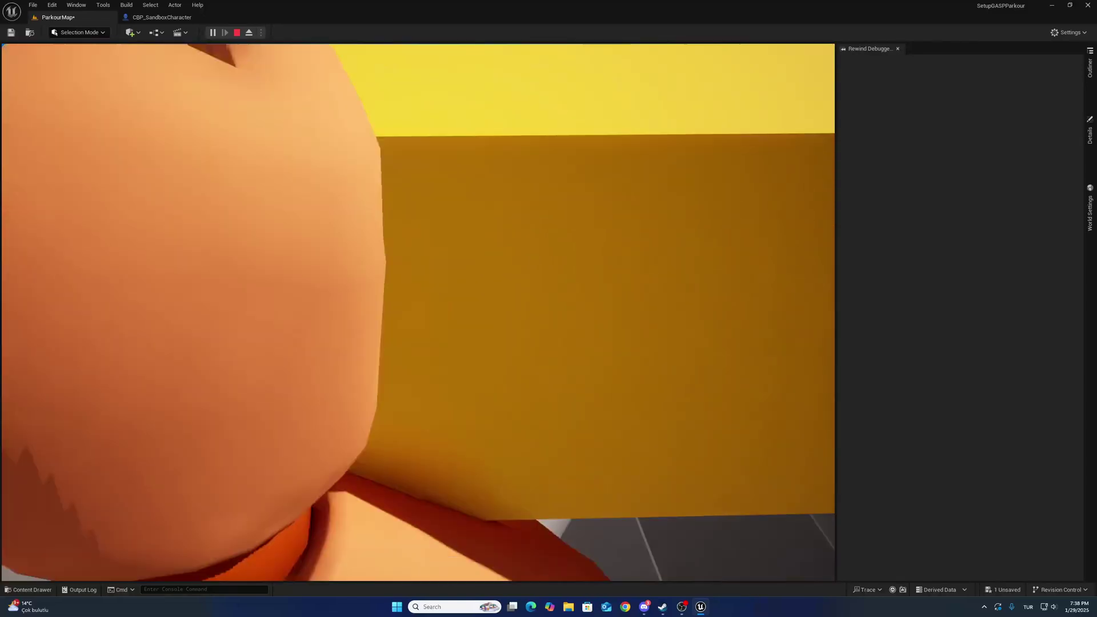
key("shift+F1")
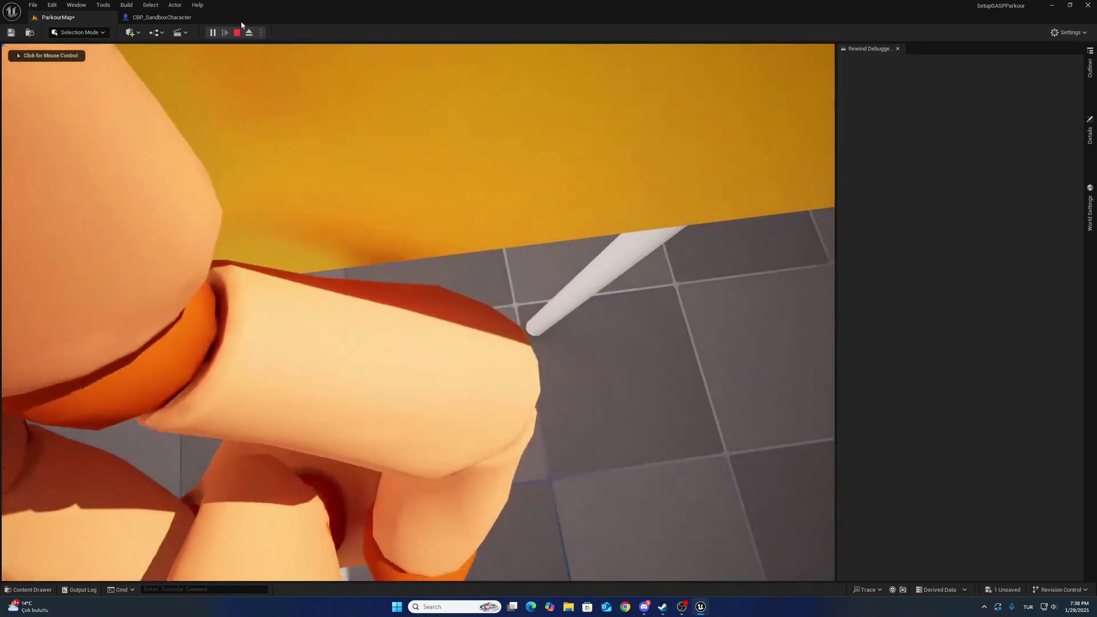
left_click(158, 20)
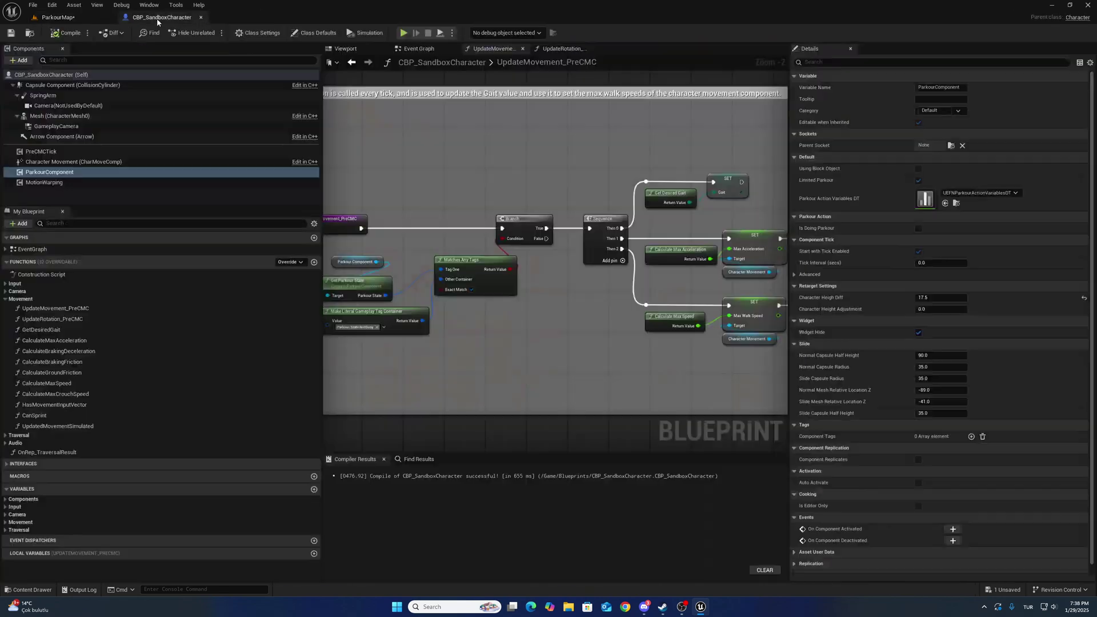
Offset the GameplayCamera component to Location Y -16.03, then go back to ParkourMap.
left_click(53, 126)
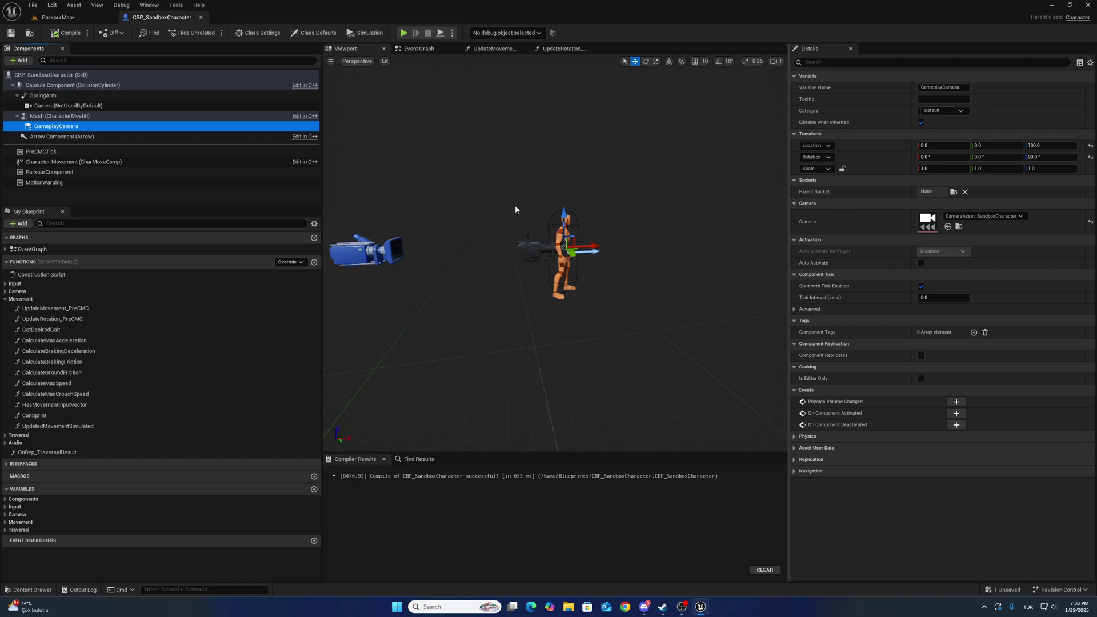
scroll(603, 289, "up", 1)
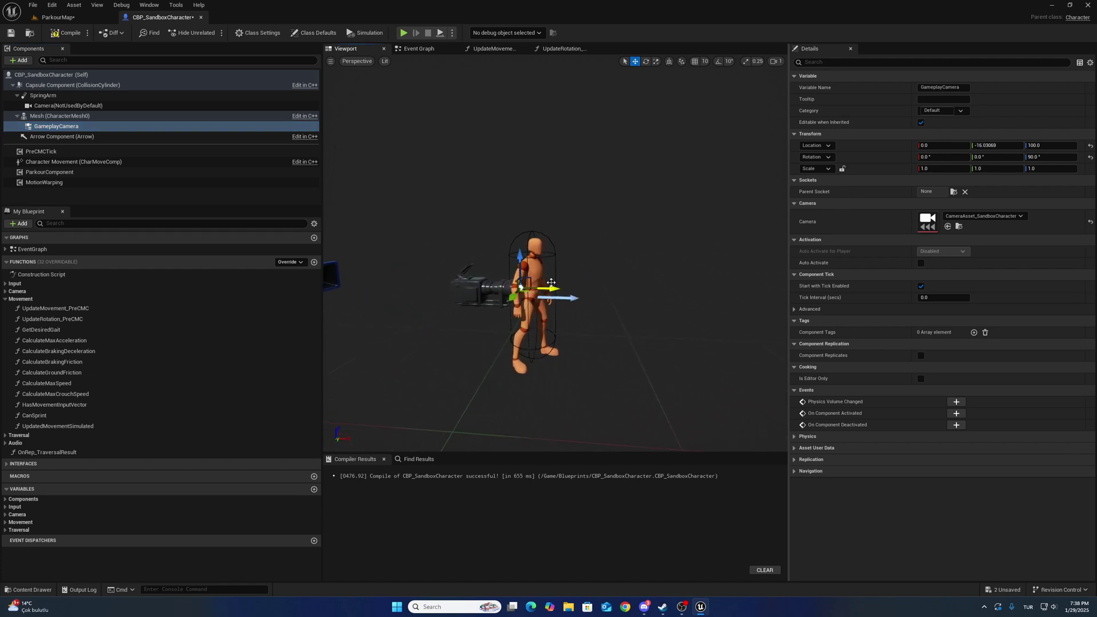
left_click(57, 17)
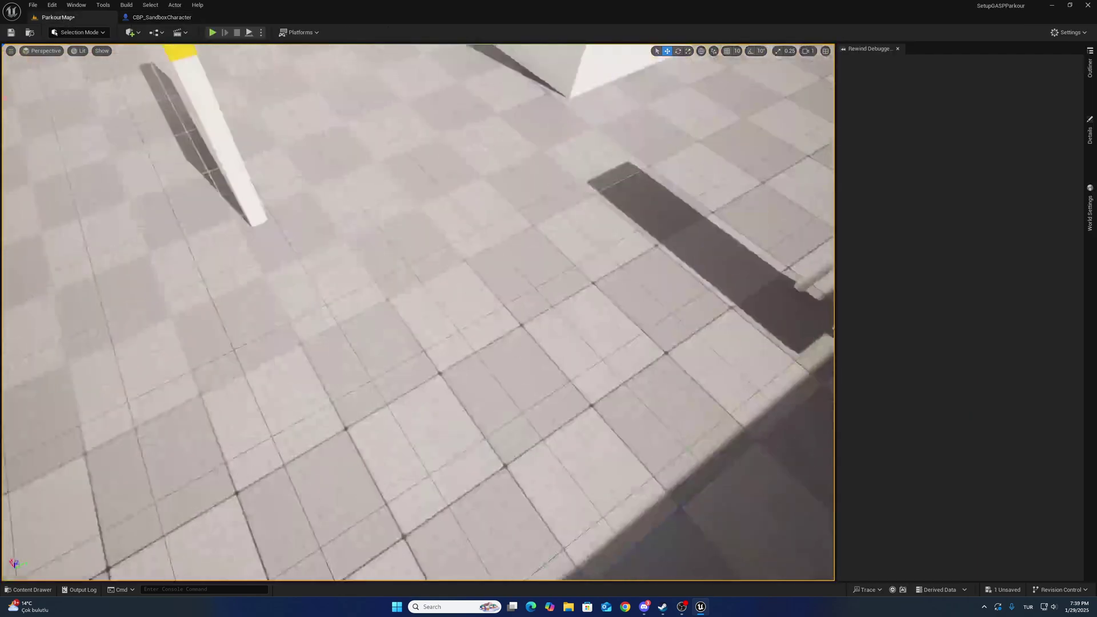
Play from a floor spot, grab a yellow bar, shimmy along it and climb on top.
right_click(481, 68)
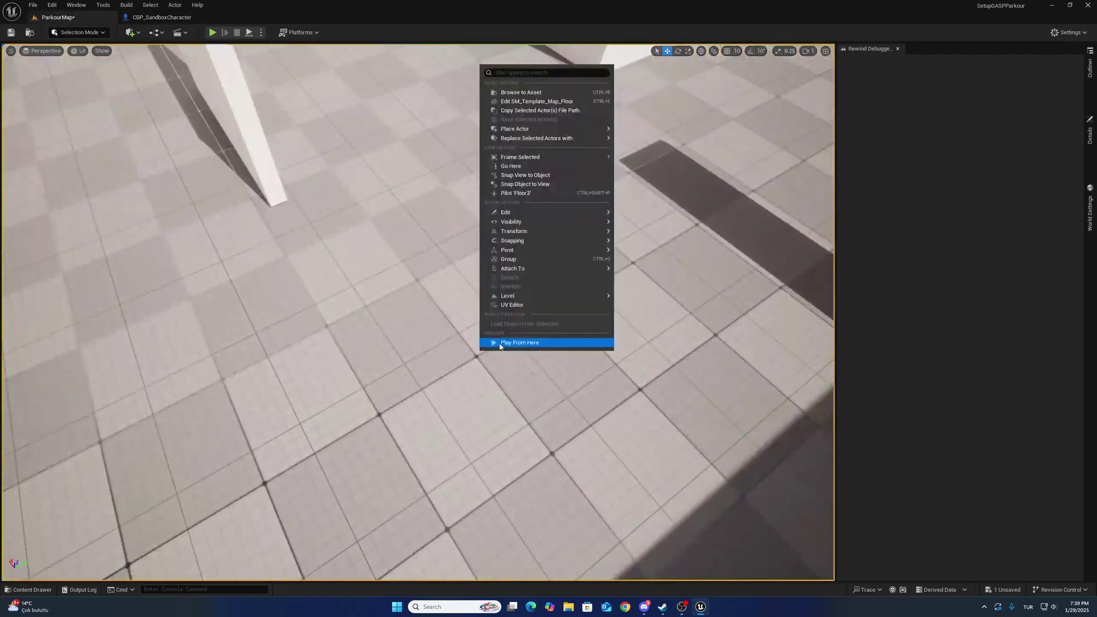
left_click(499, 343)
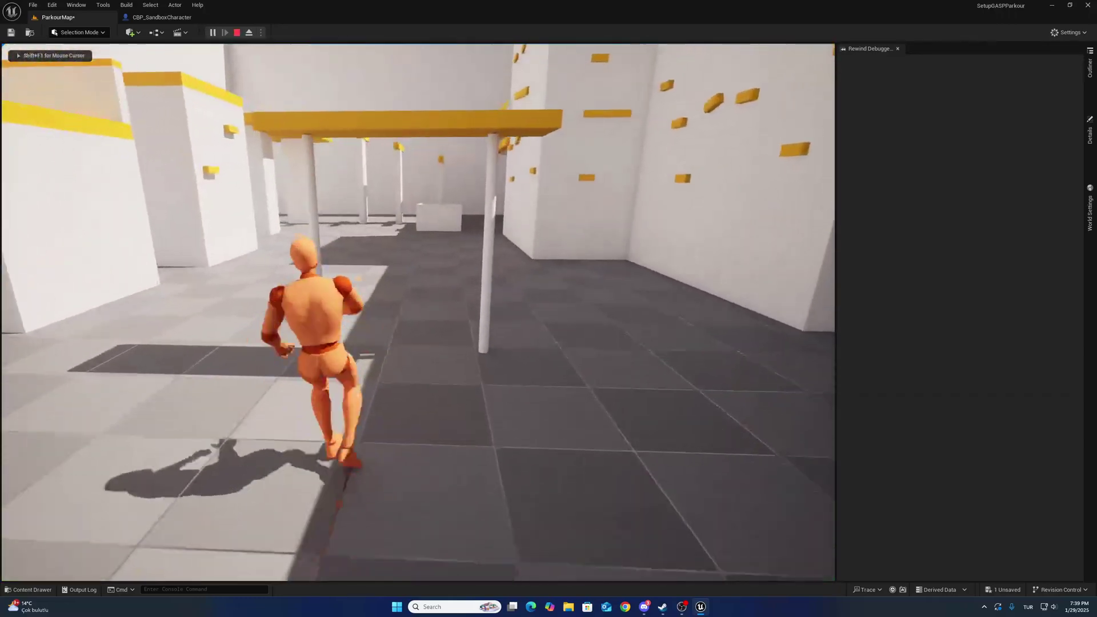
key("space")
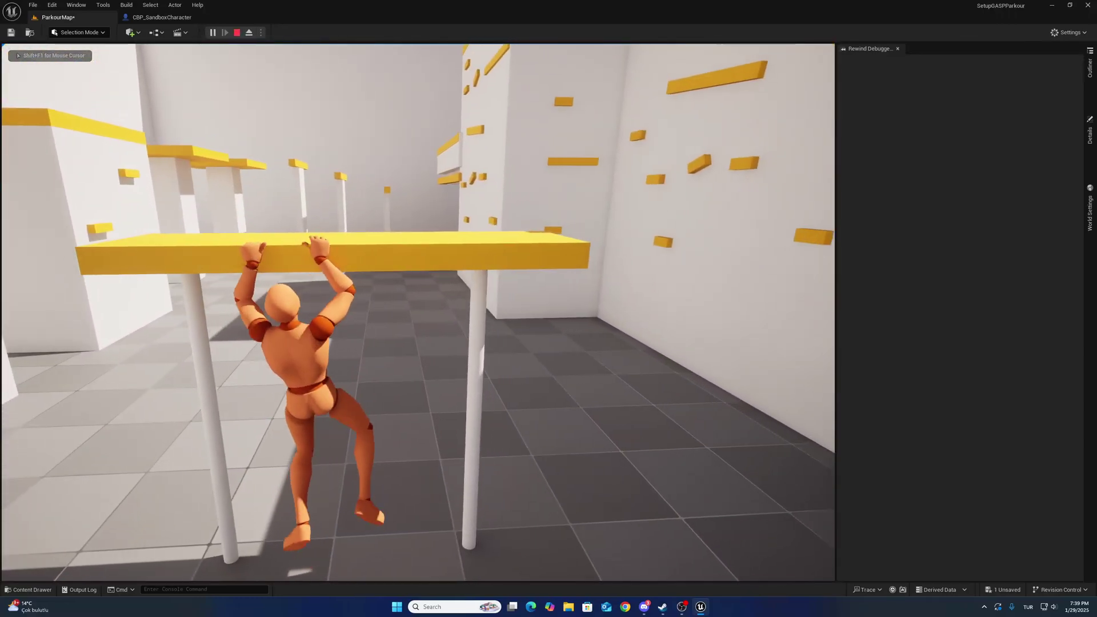
key("d")
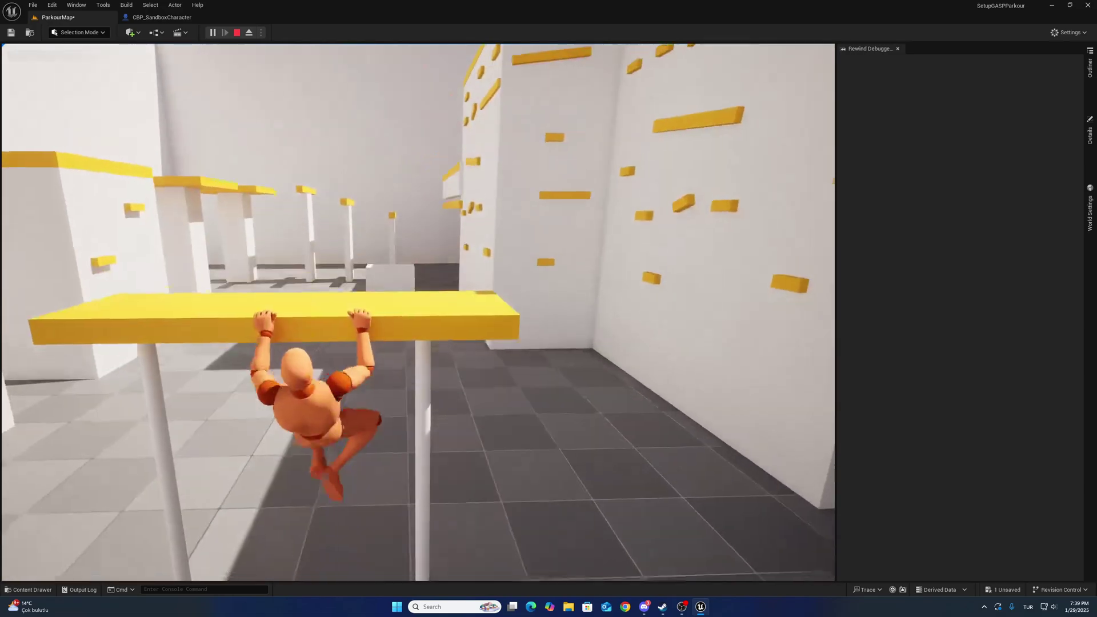
key("w")
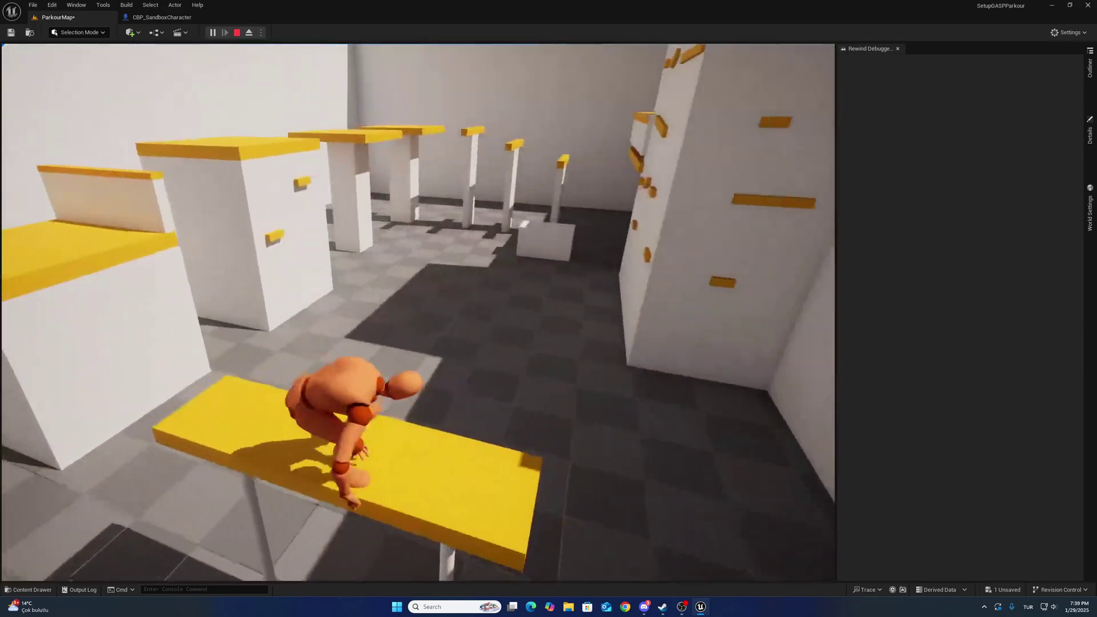
key("w")
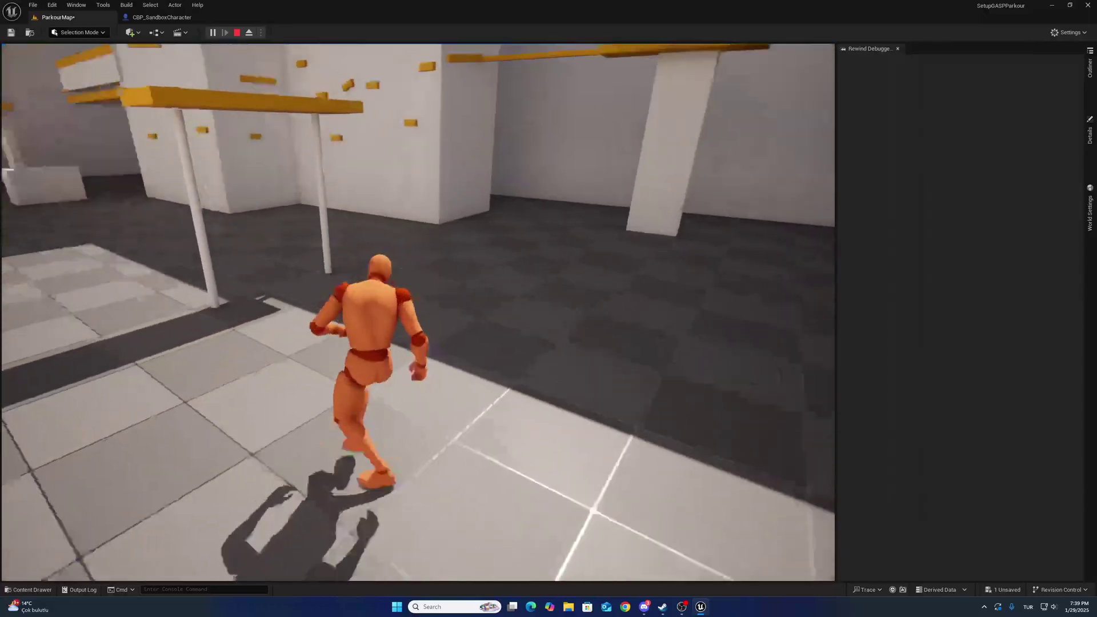
Climb another yellow bar and the wall's yellow holds, drop down, and stop play.
key("space")
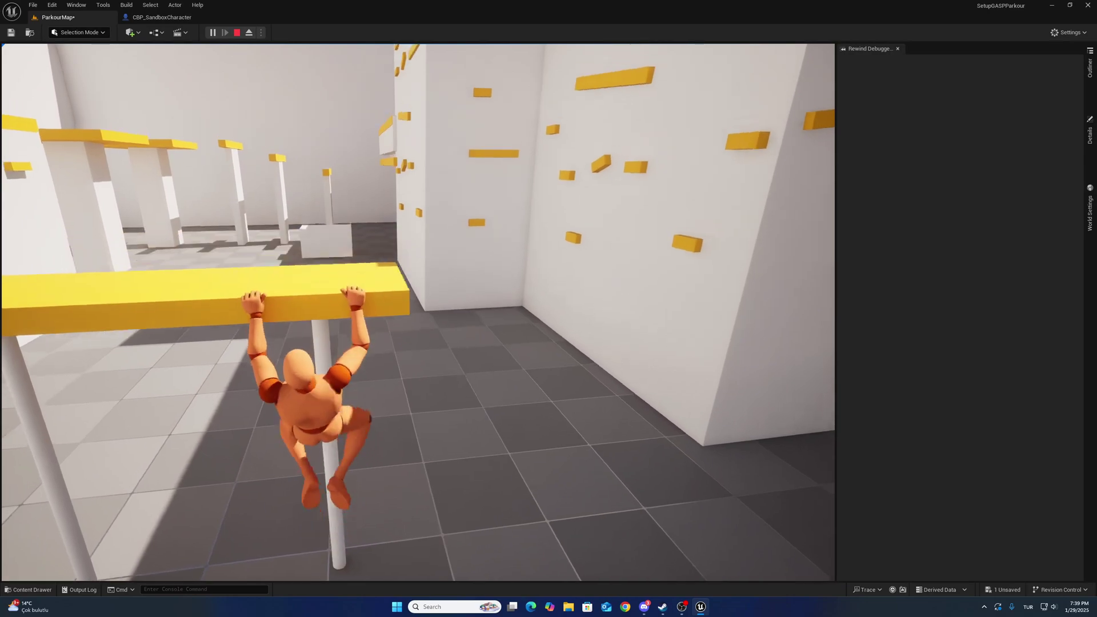
key("space")
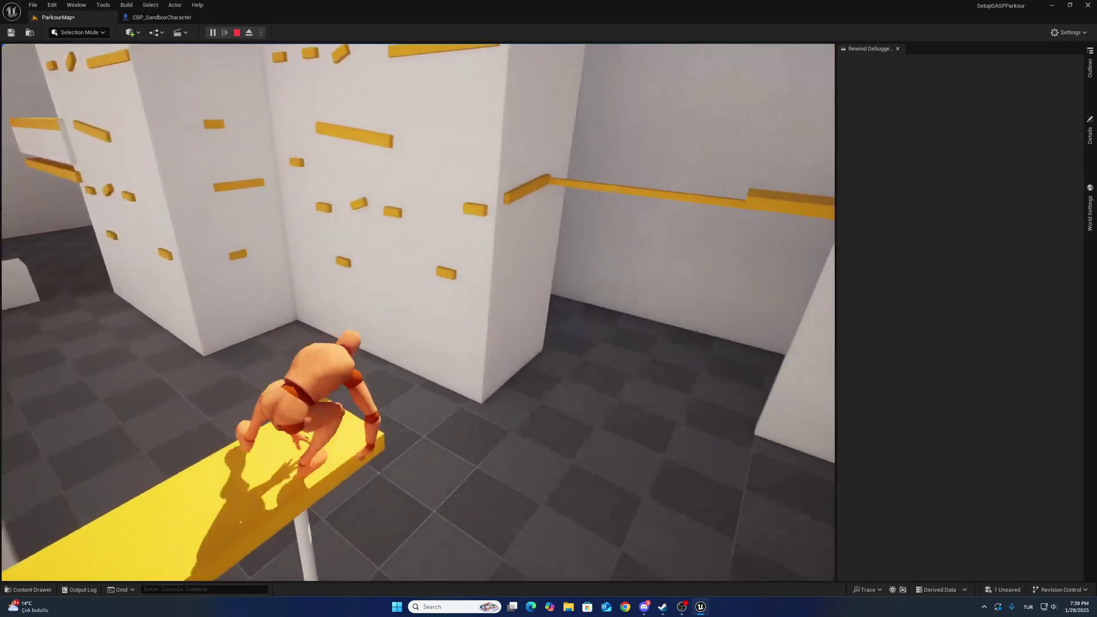
key("space")
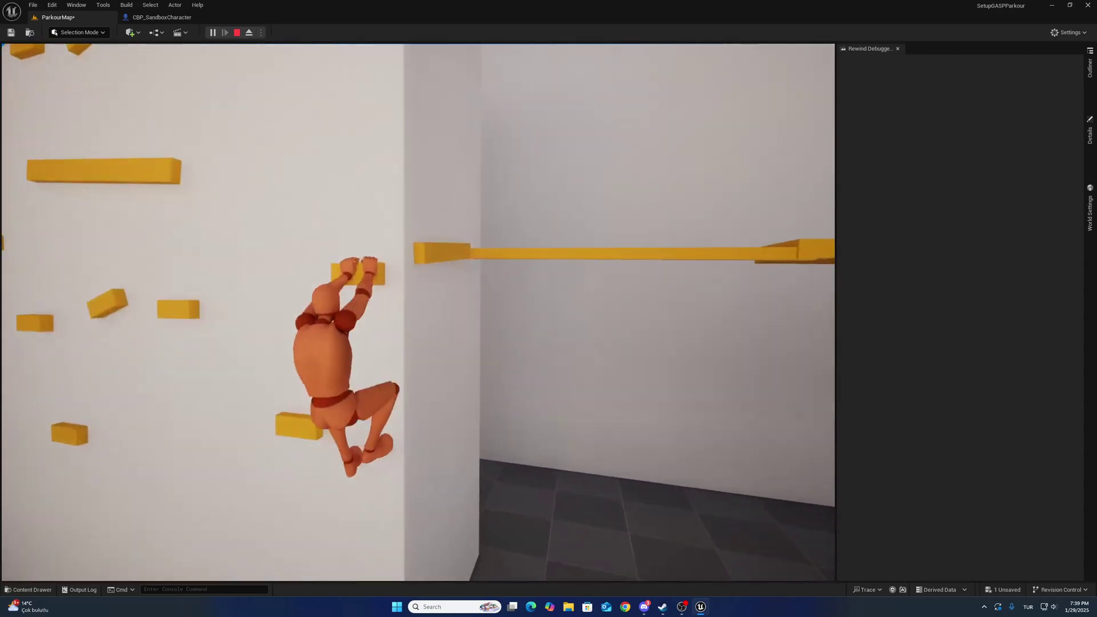
key("w")
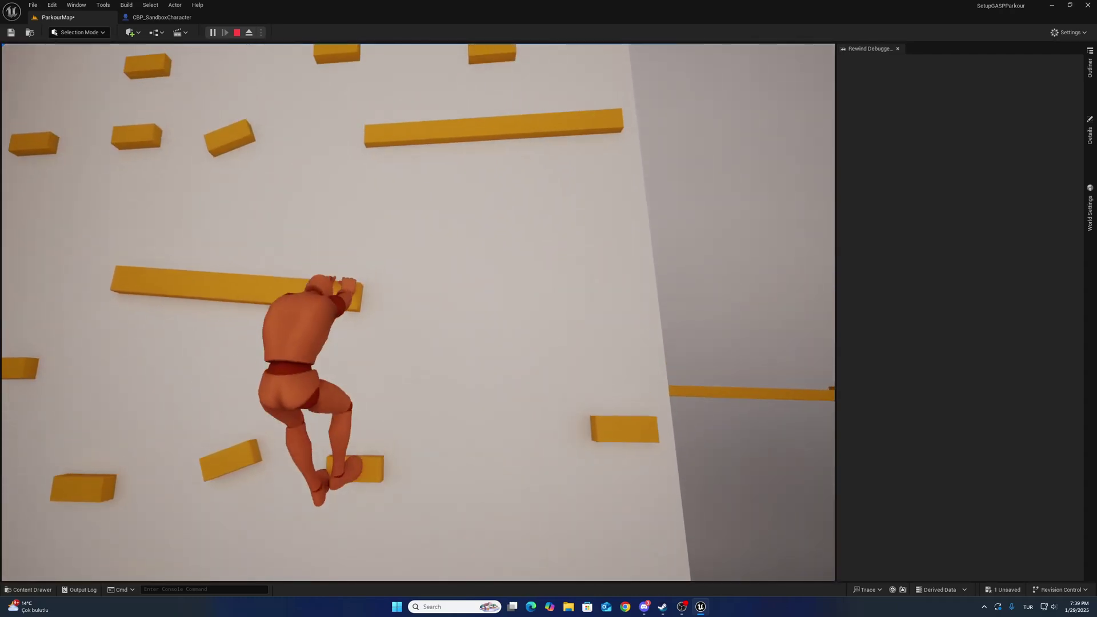
key("s")
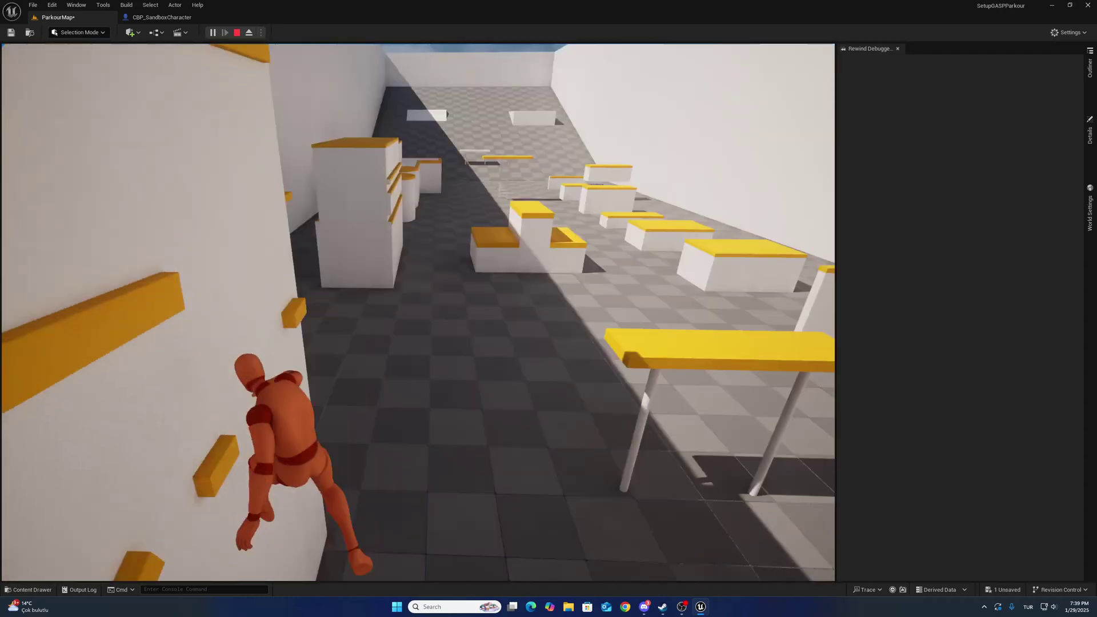
key("shift+F1")
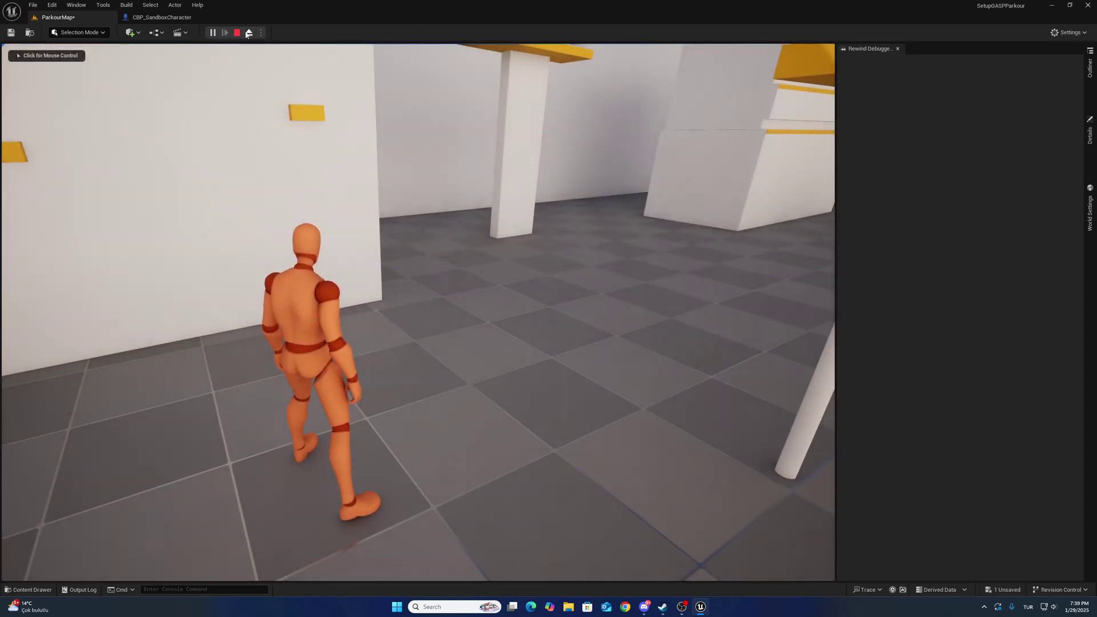
key("Escape")
Set Net Mode to Play As Listen Server and start the multiplayer session.
left_click(260, 32)
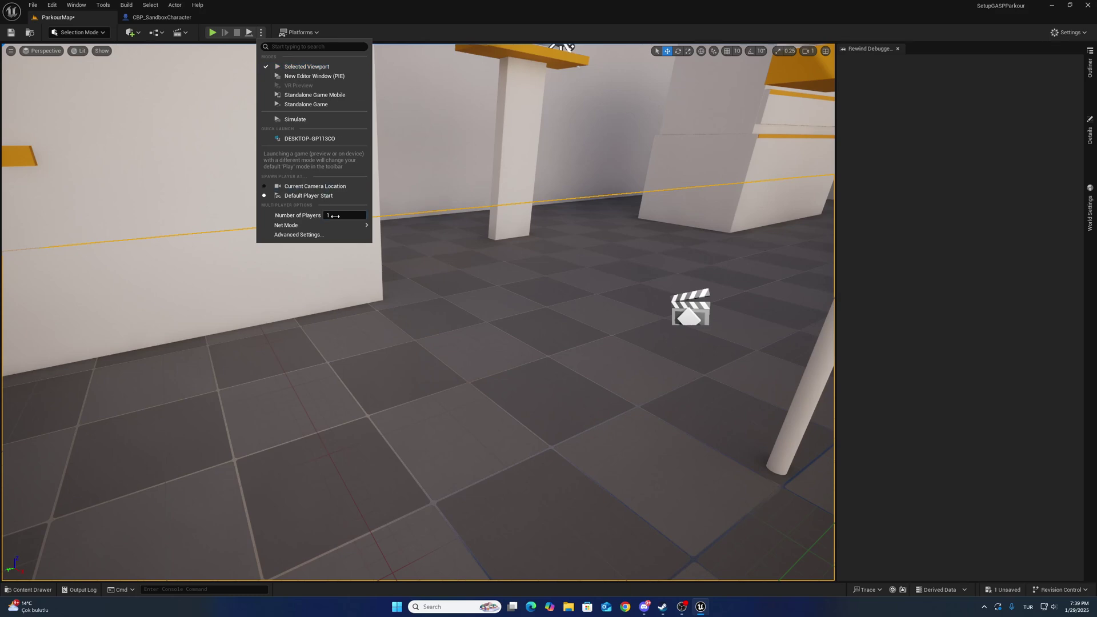
left_click(418, 243)
right_click_drag(424, 250, 499, 375)
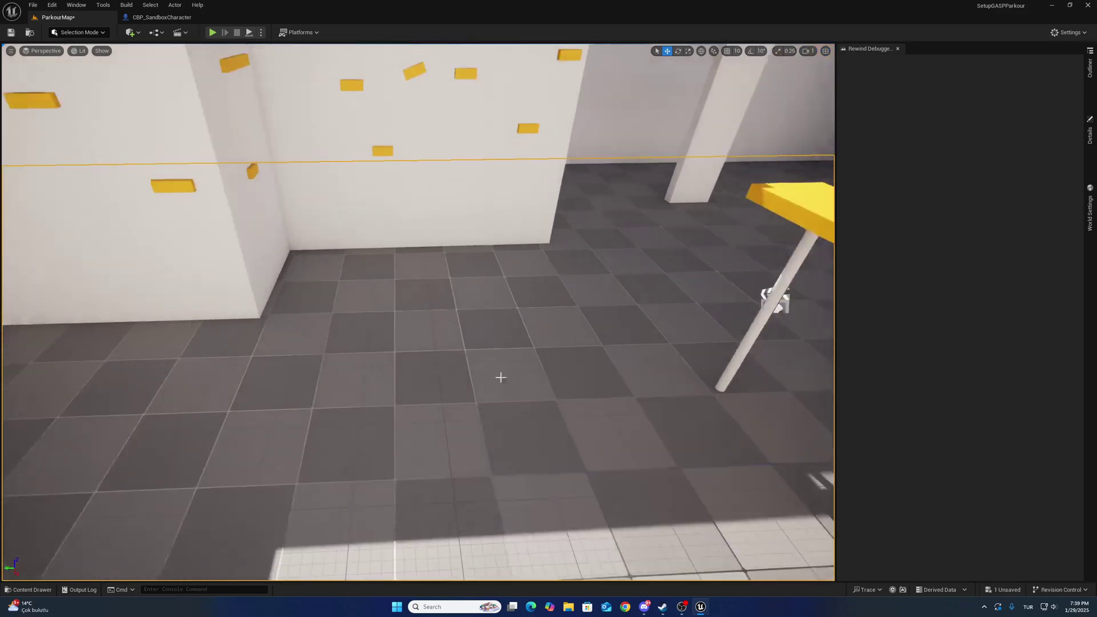
right_click(509, 111)
right_click_drag(510, 110, 497, 347)
key("alt+p")
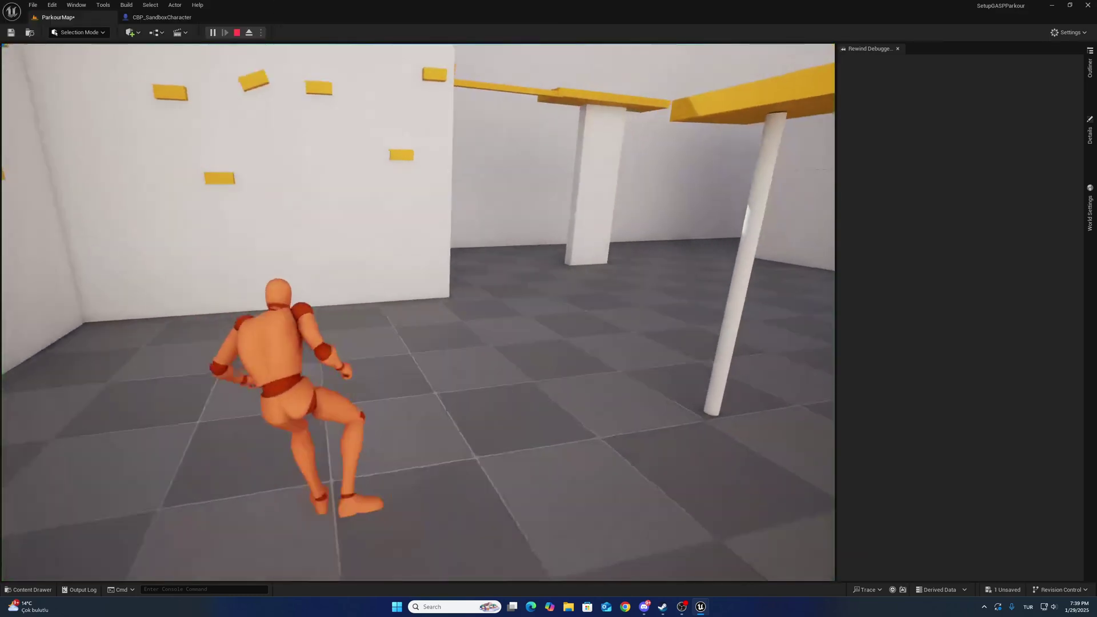
As Client 2, climb the yellow wall holds, let go, and end the session.
left_click_drag(428, 8, 632, 62)
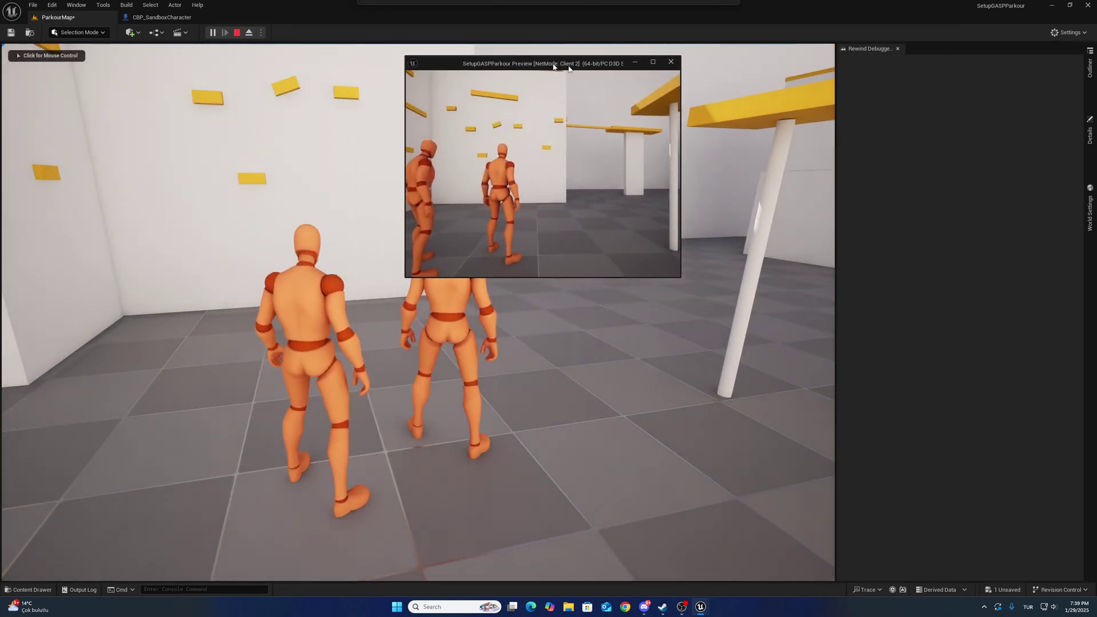
key("w")
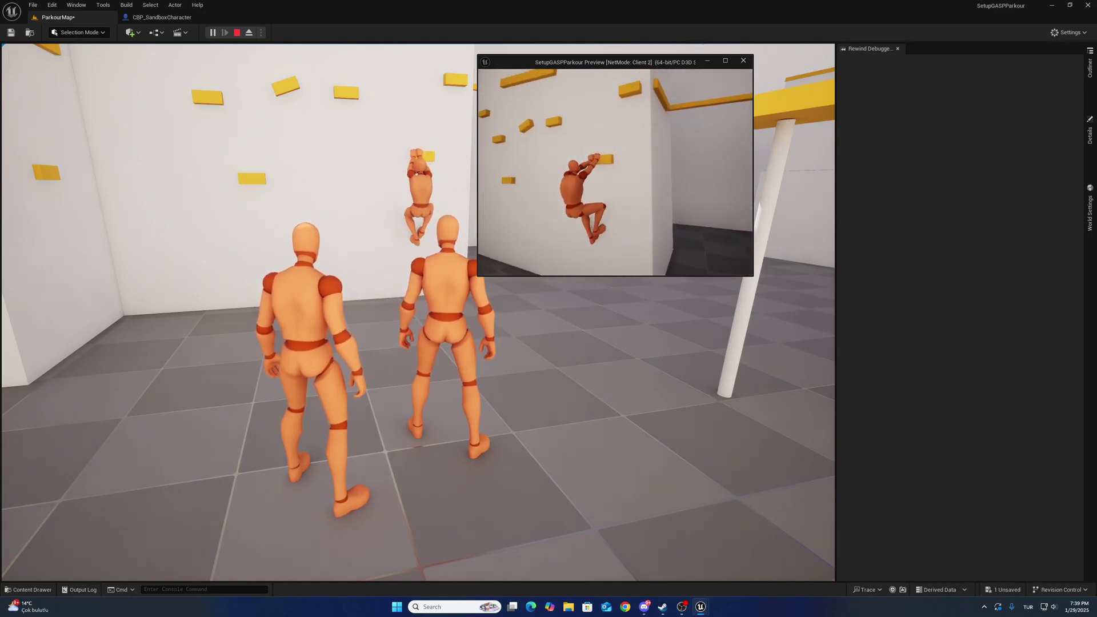
key("w")
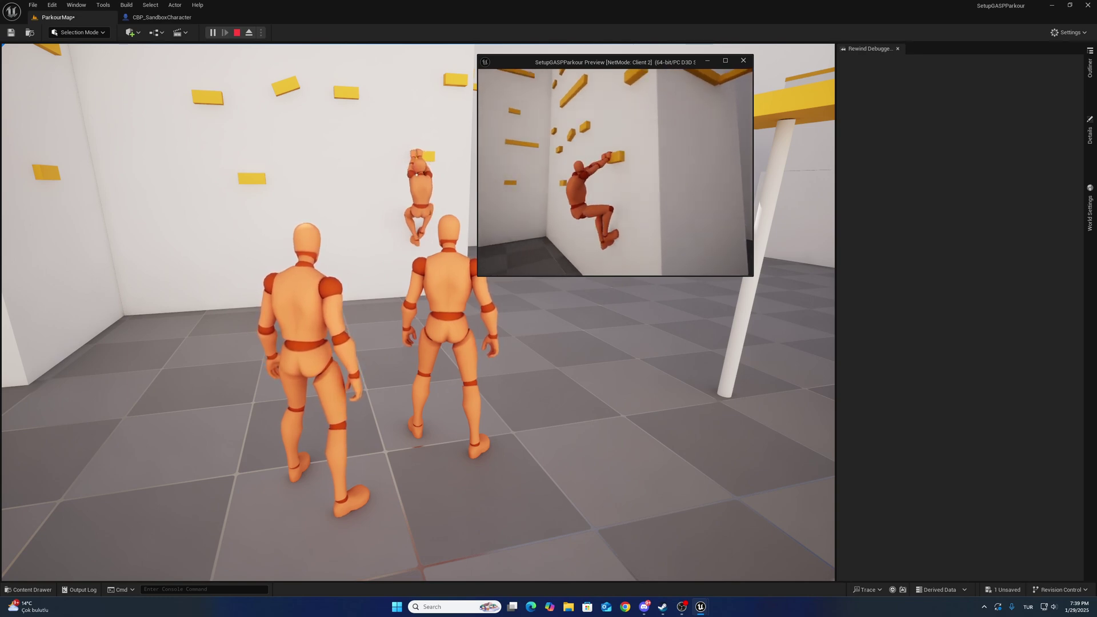
key("w")
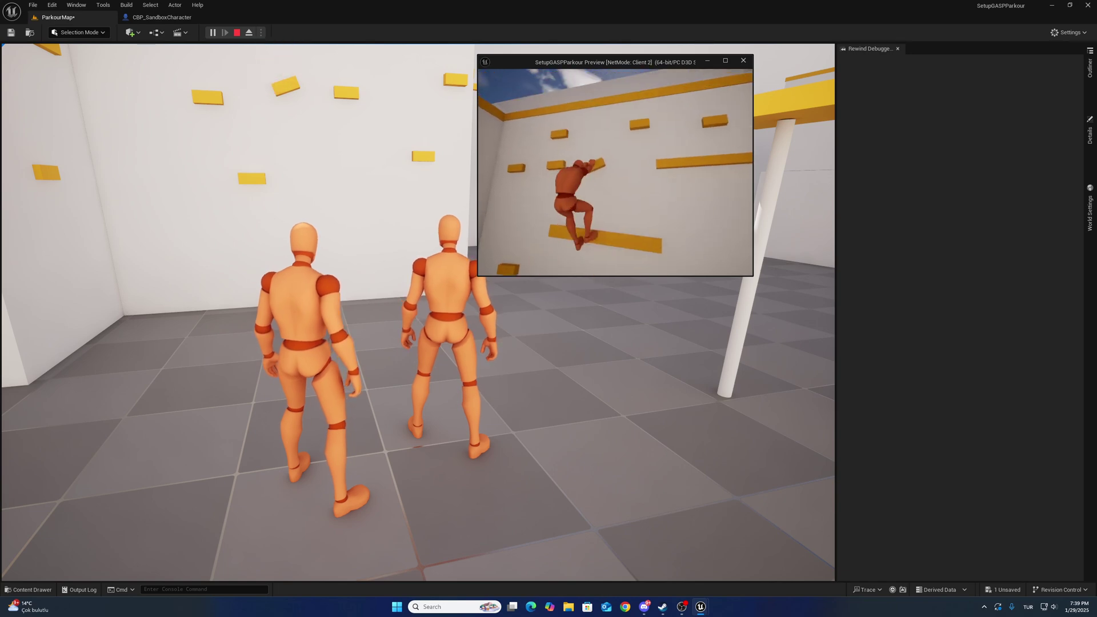
key("c")
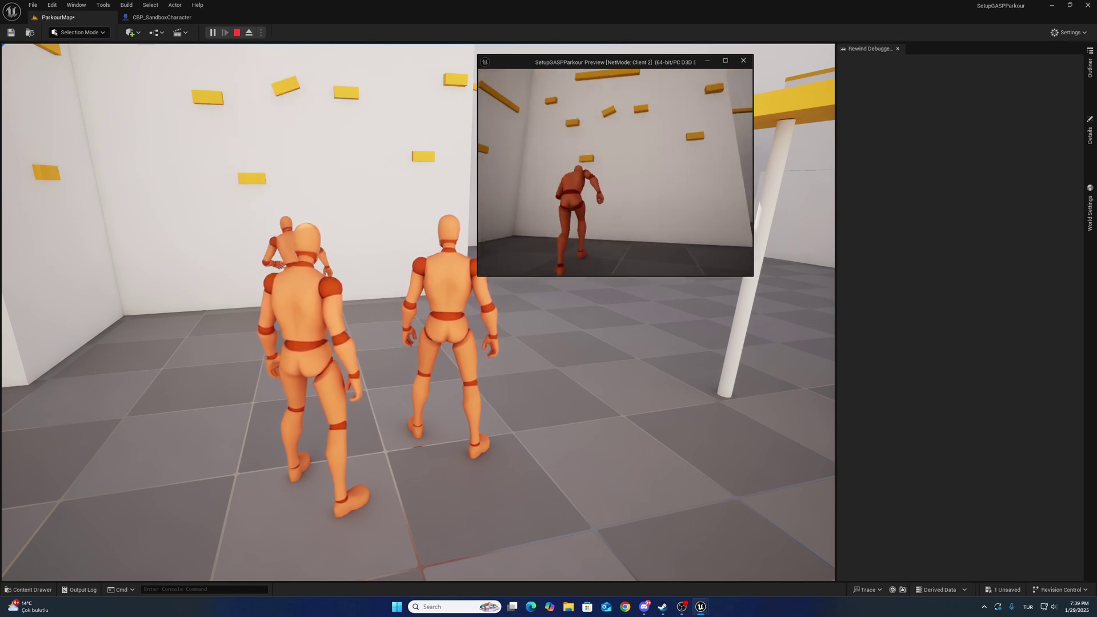
key("Escape")
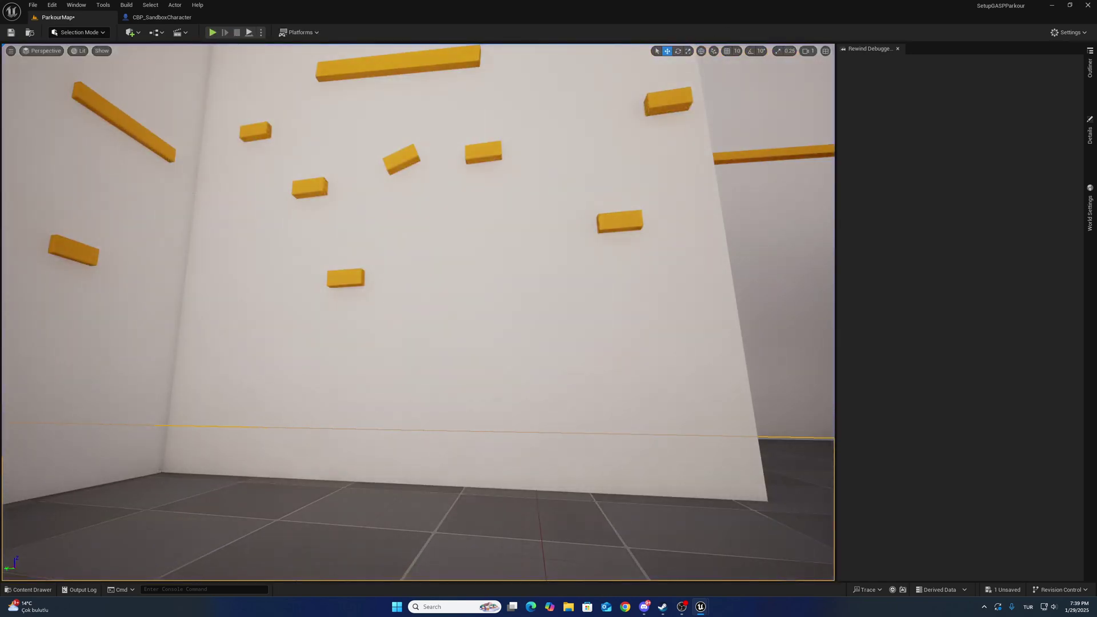